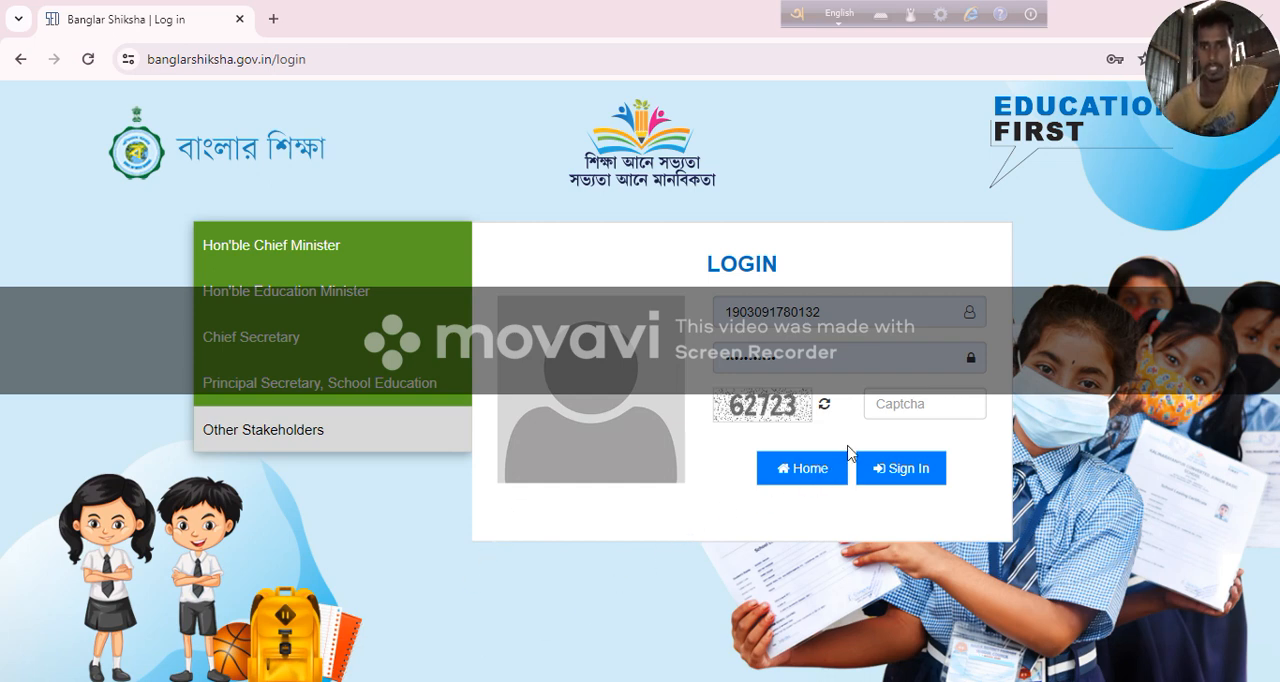
Enter the captcha code and sign in to the school account with the prefilled credentials.
left_click(926, 400)
type("62723")
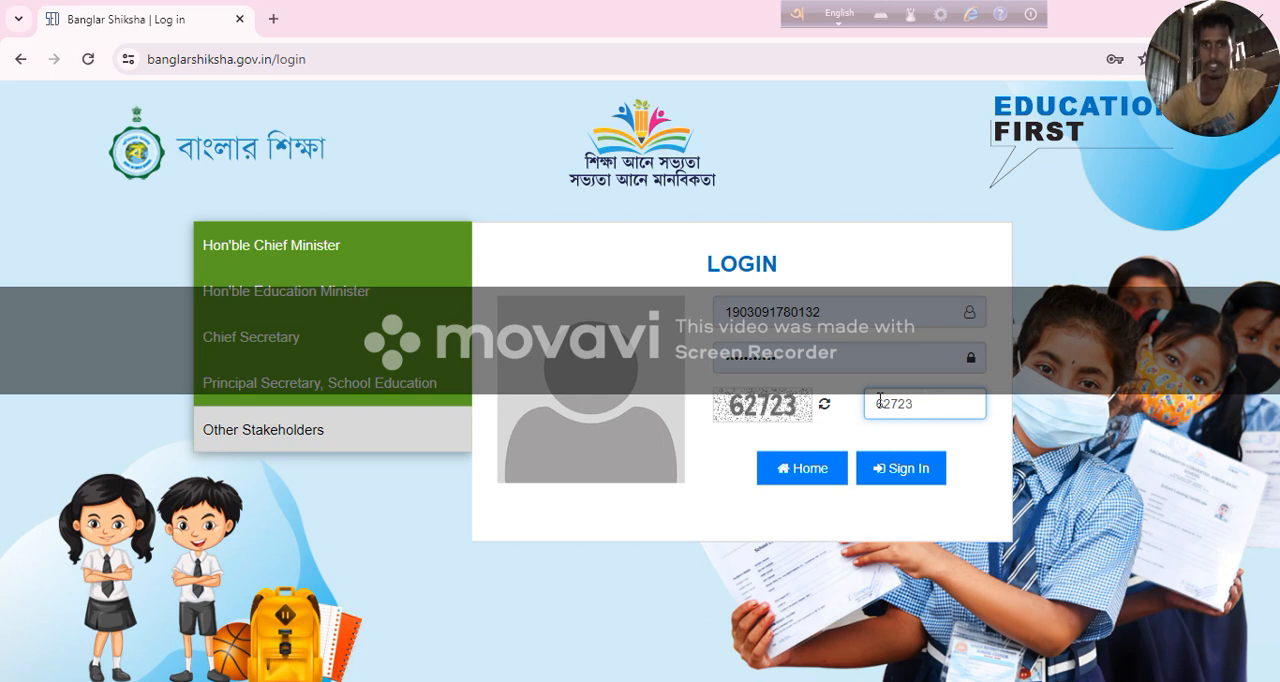
left_click(891, 469)
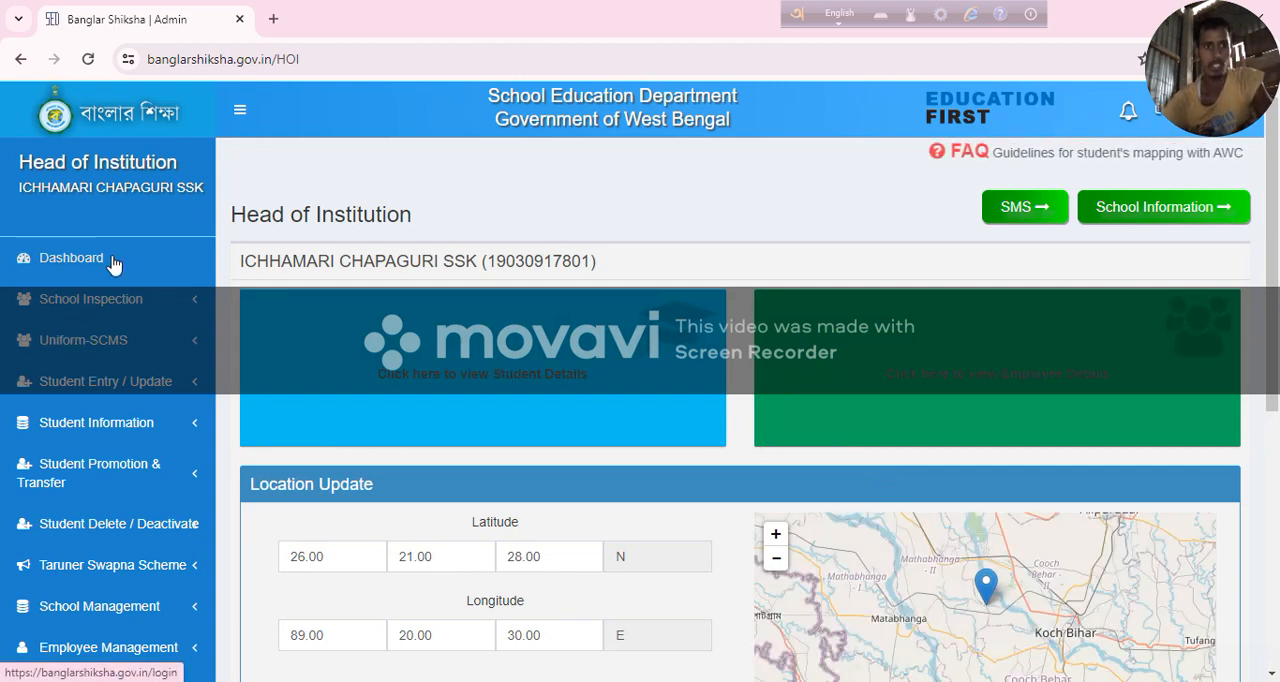
Open the Student Entry form for adding a new student.
left_click(138, 391)
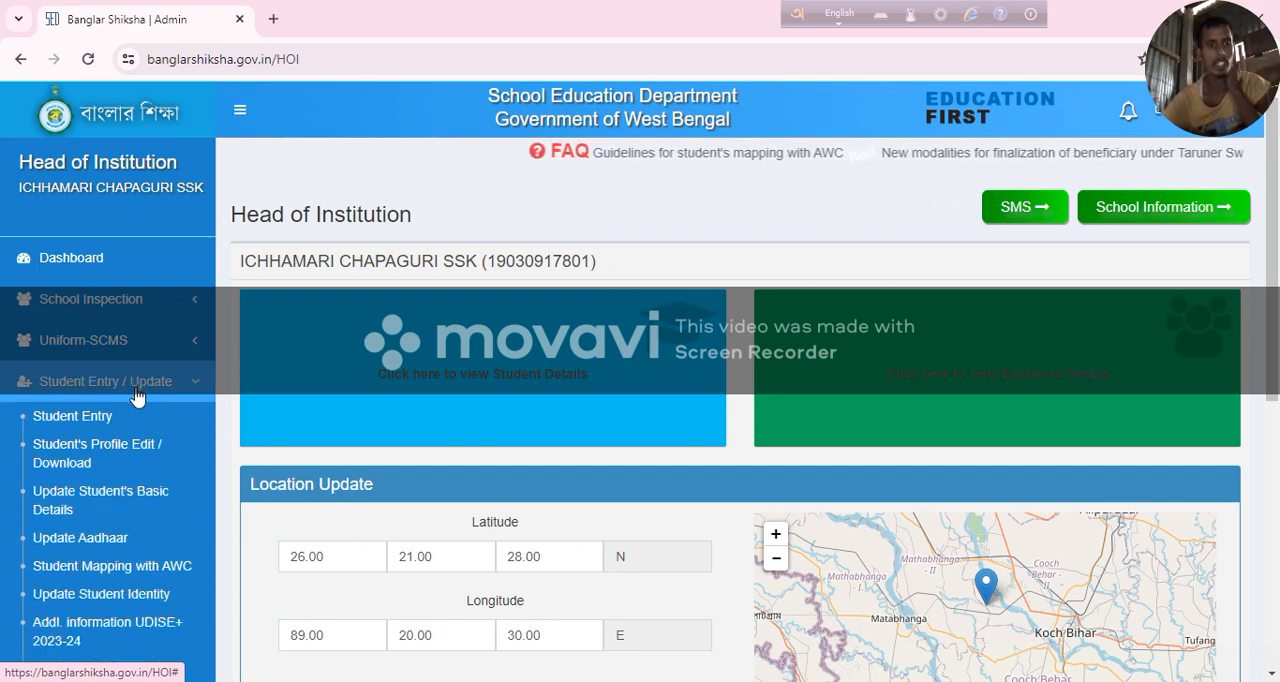
left_click(94, 420)
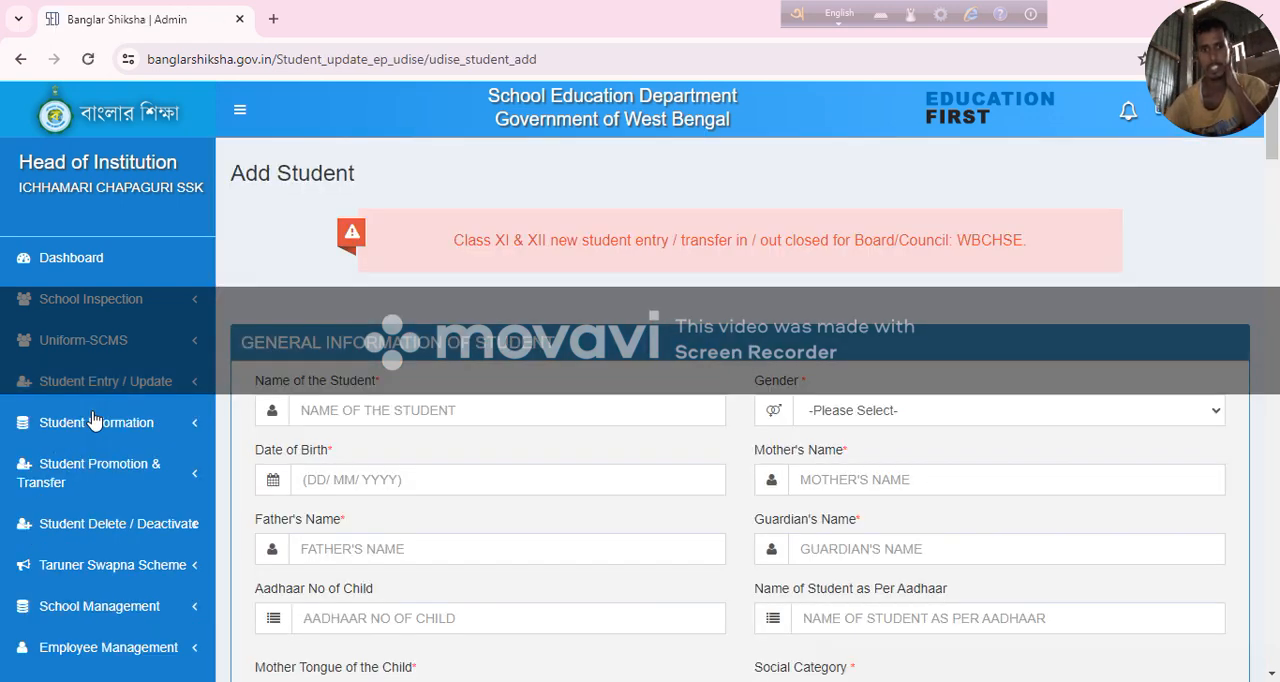
Set the student's gender to BOYS in the general information section.
scroll(330, 405, "down", 2)
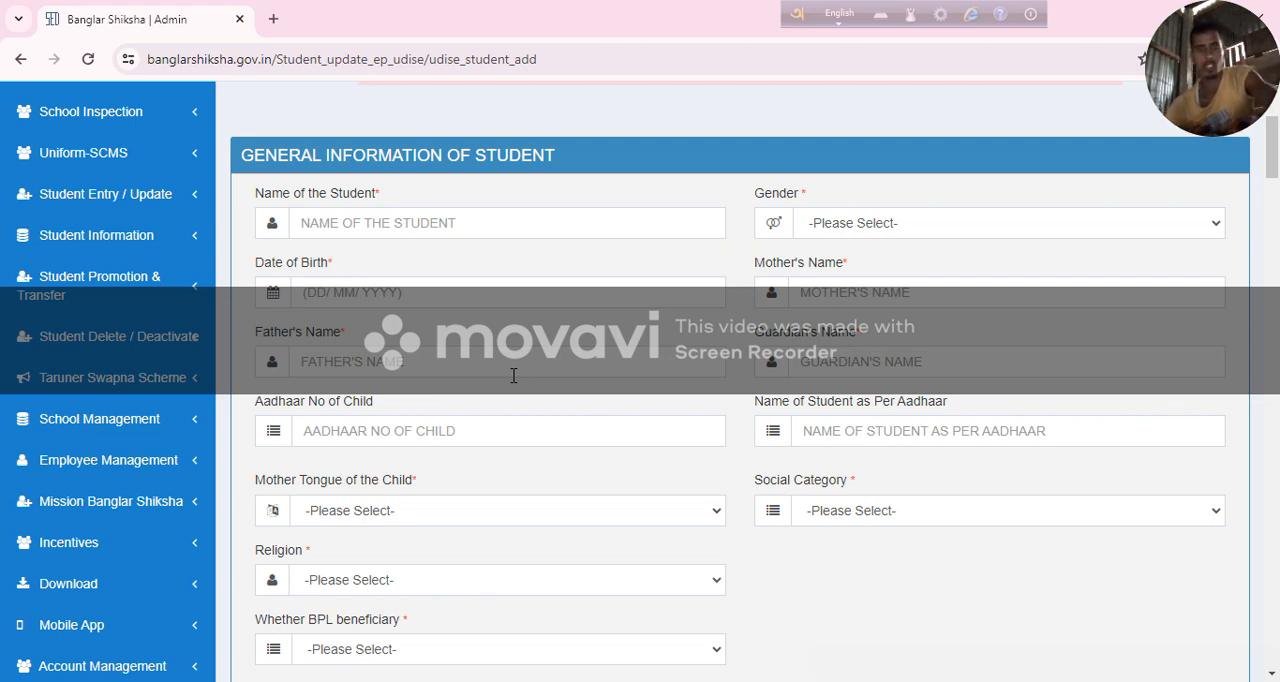
left_click(464, 221)
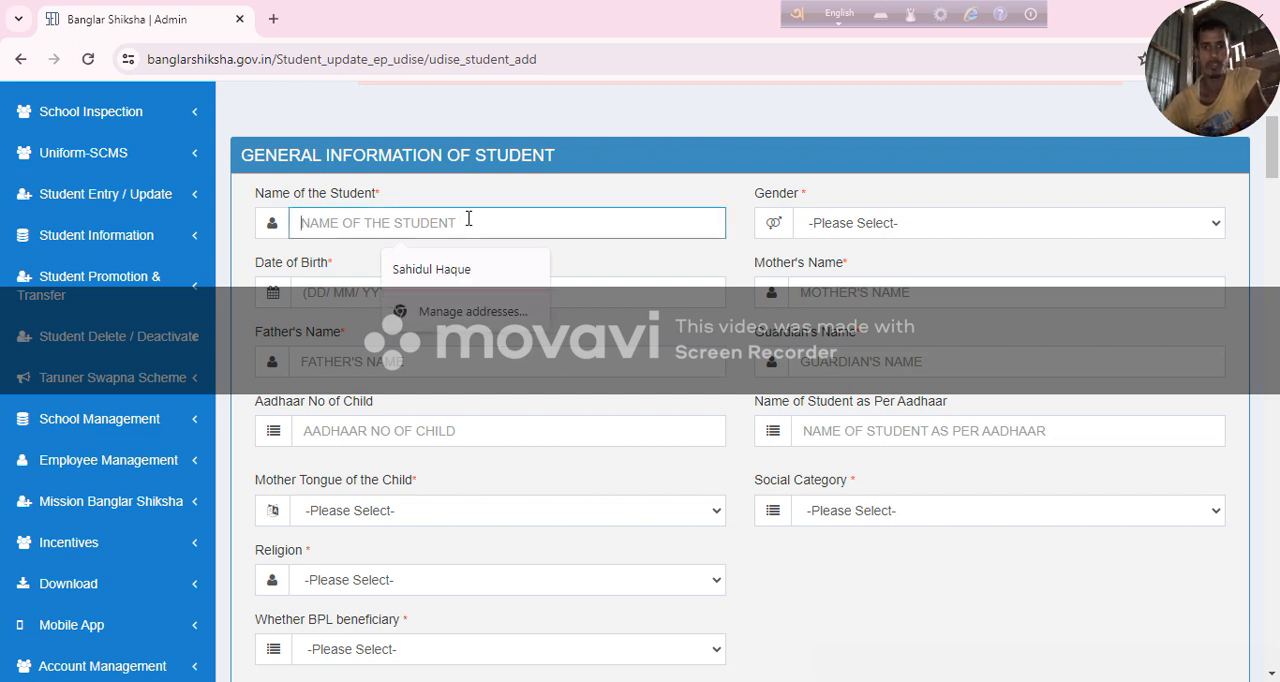
left_click(840, 230)
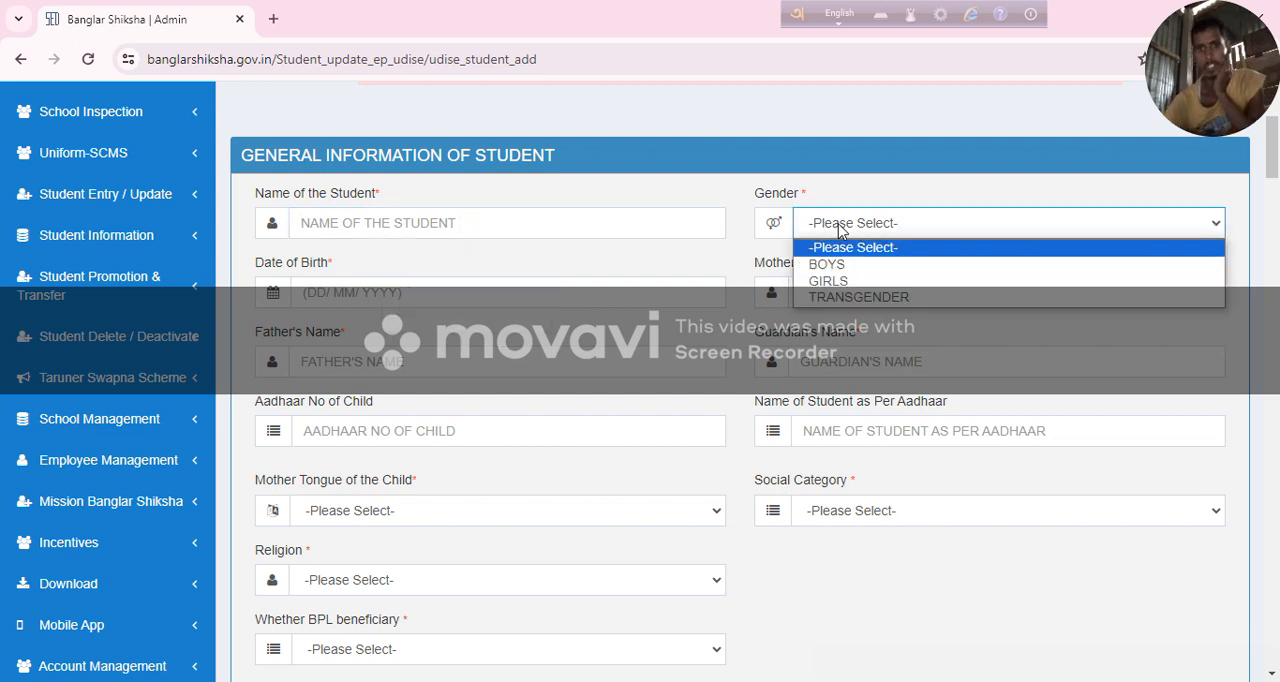
left_click(896, 264)
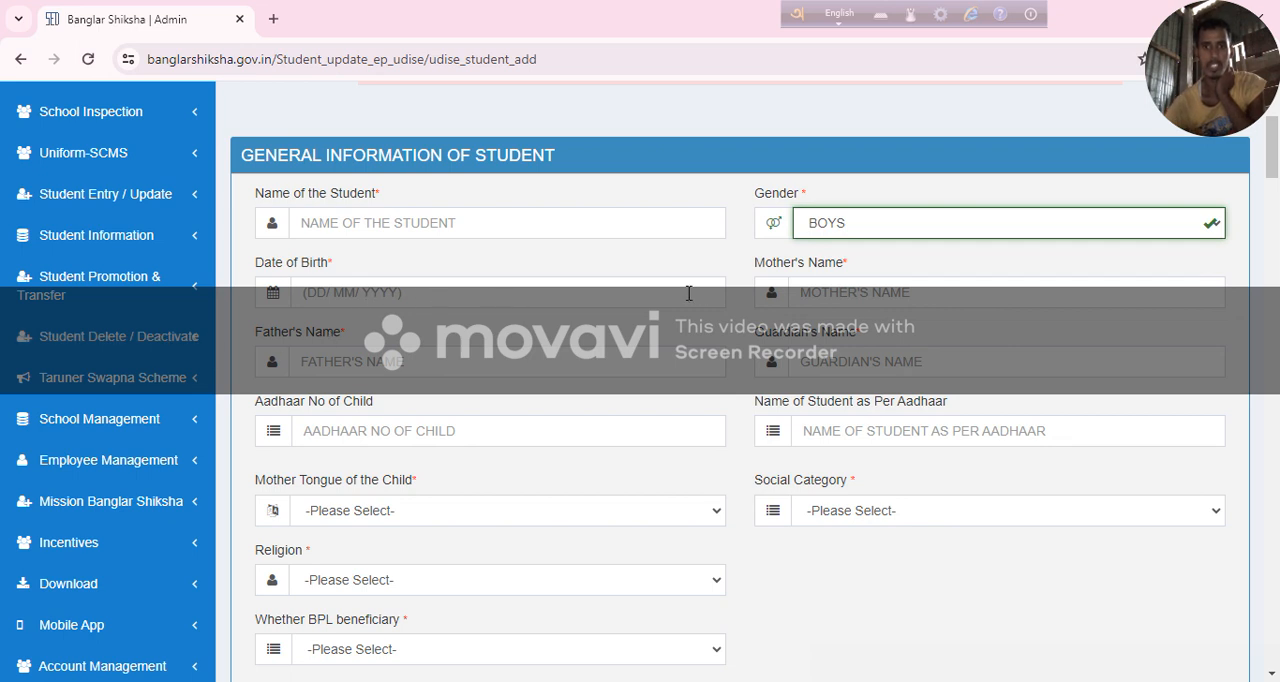
left_click(864, 294)
left_click(476, 359)
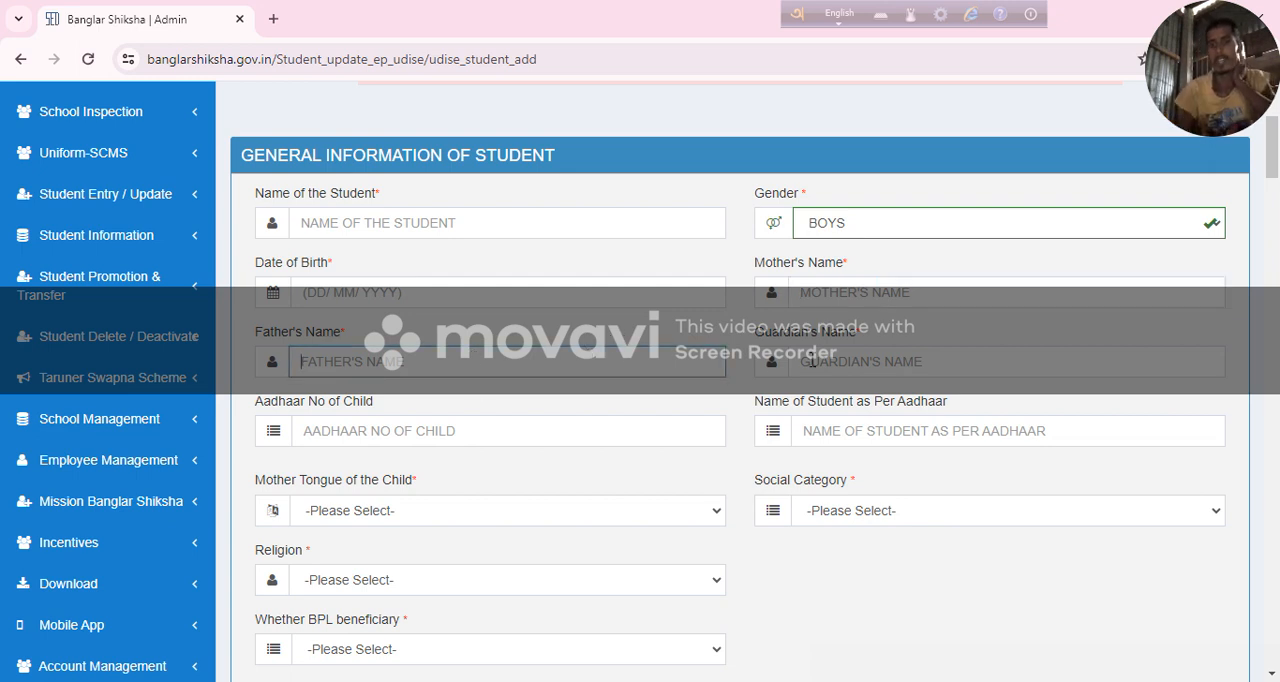
left_click(828, 363)
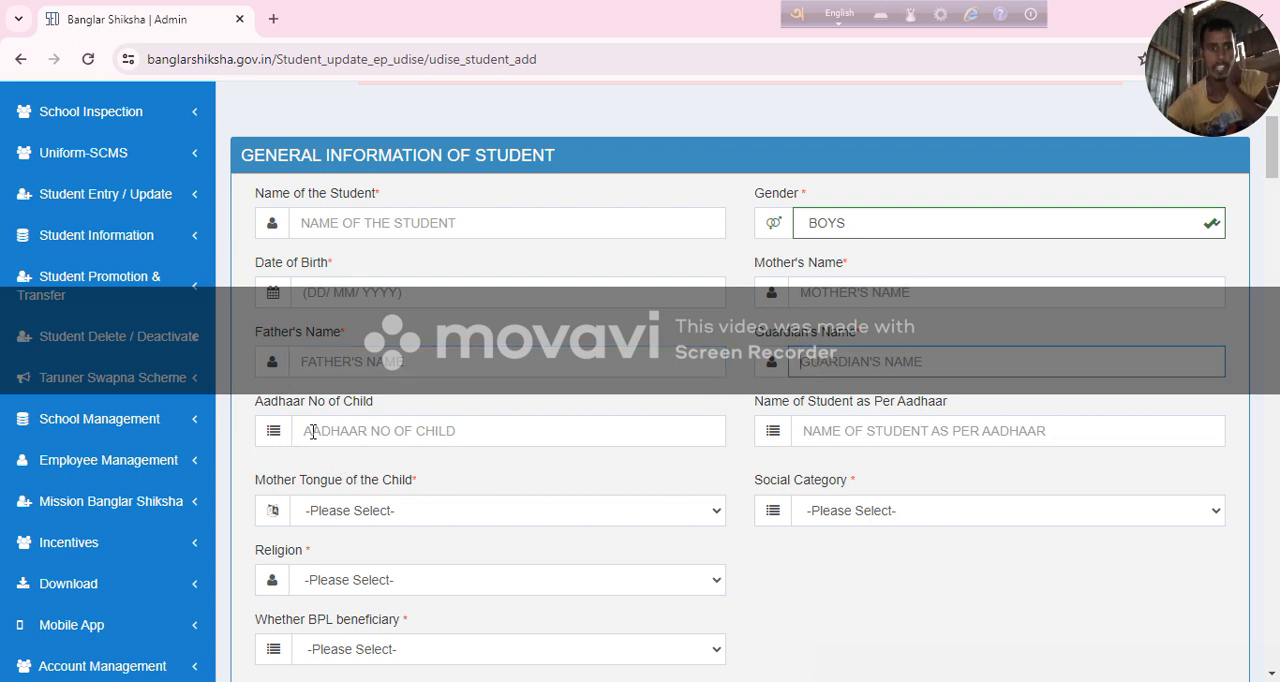
left_click(370, 425)
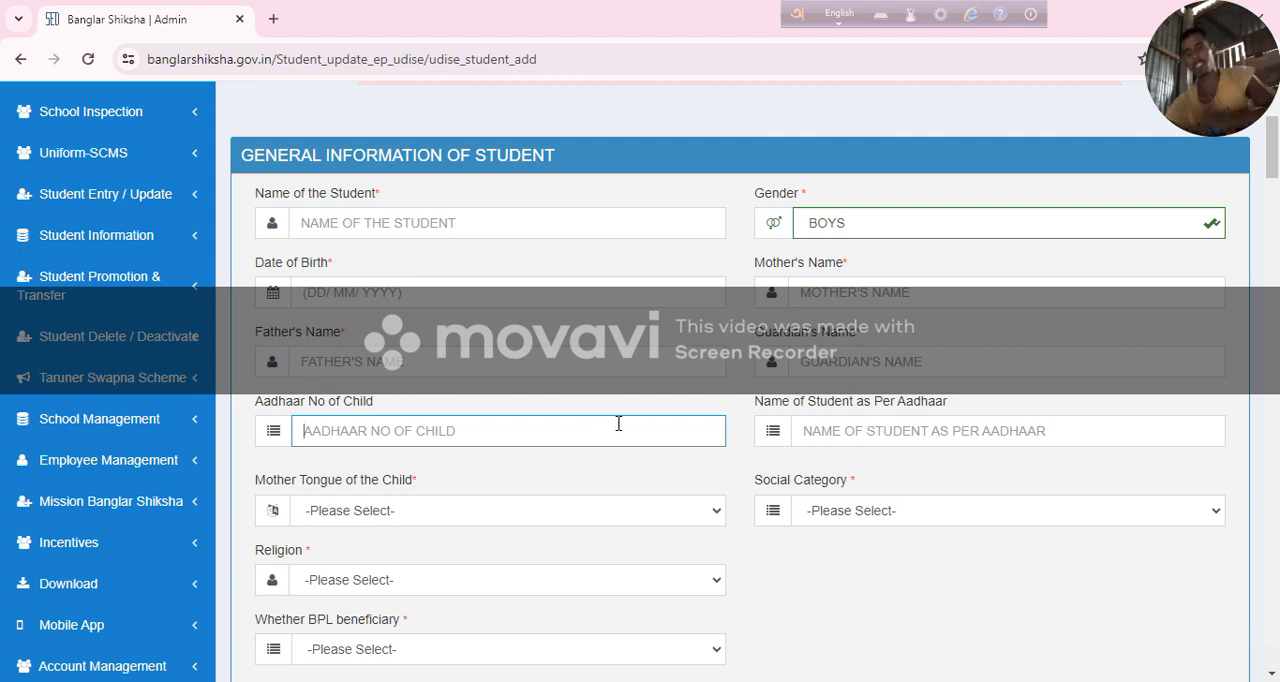
left_click(828, 432)
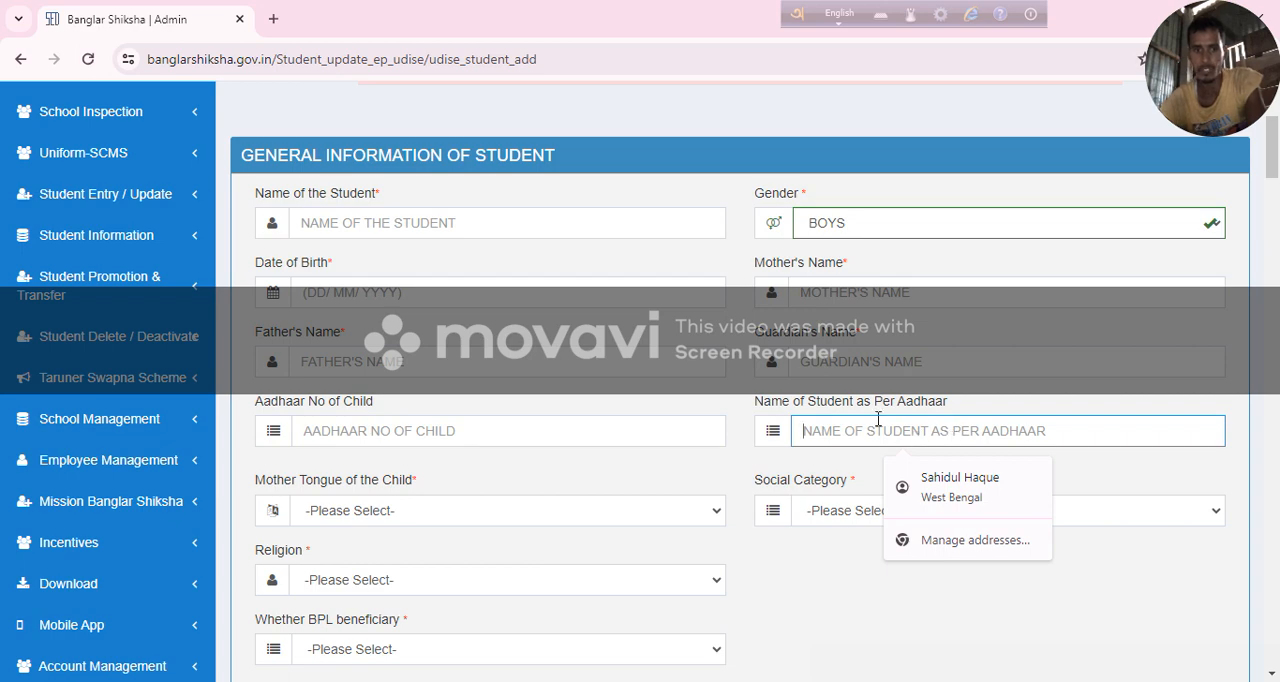
Set the child's mother tongue to BENGALI and the social category to OBC-A.
scroll(878, 418, "down", 2)
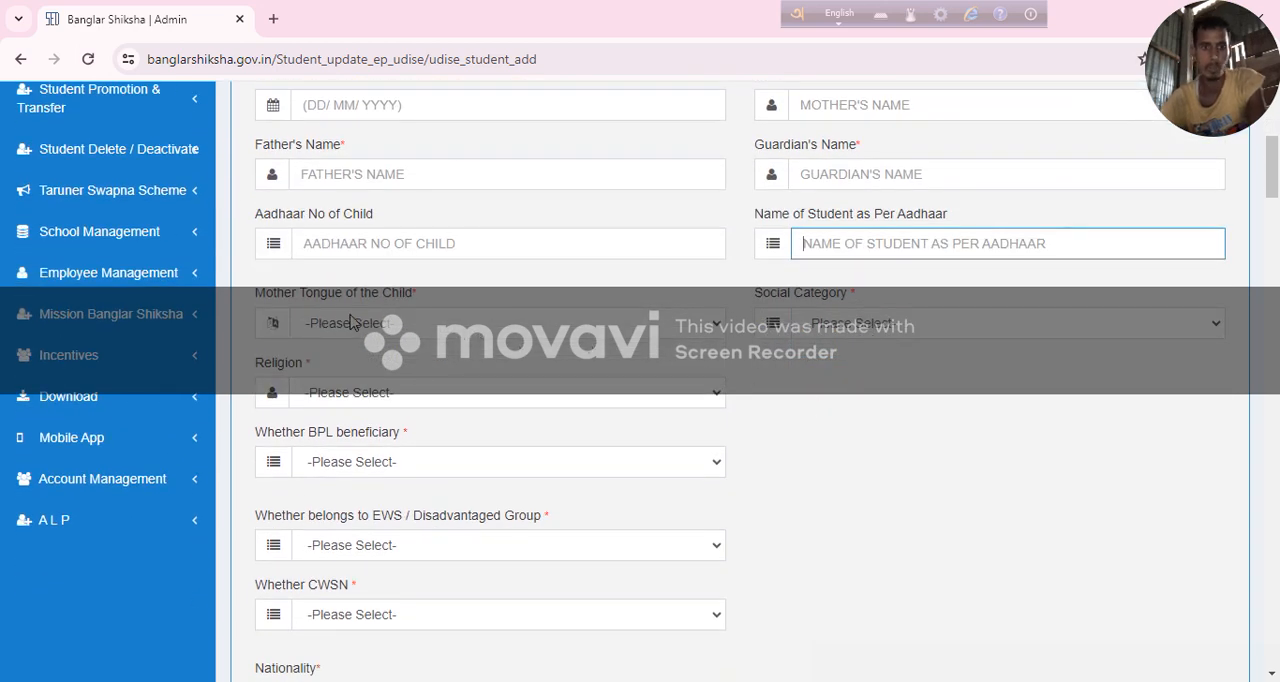
left_click(362, 322)
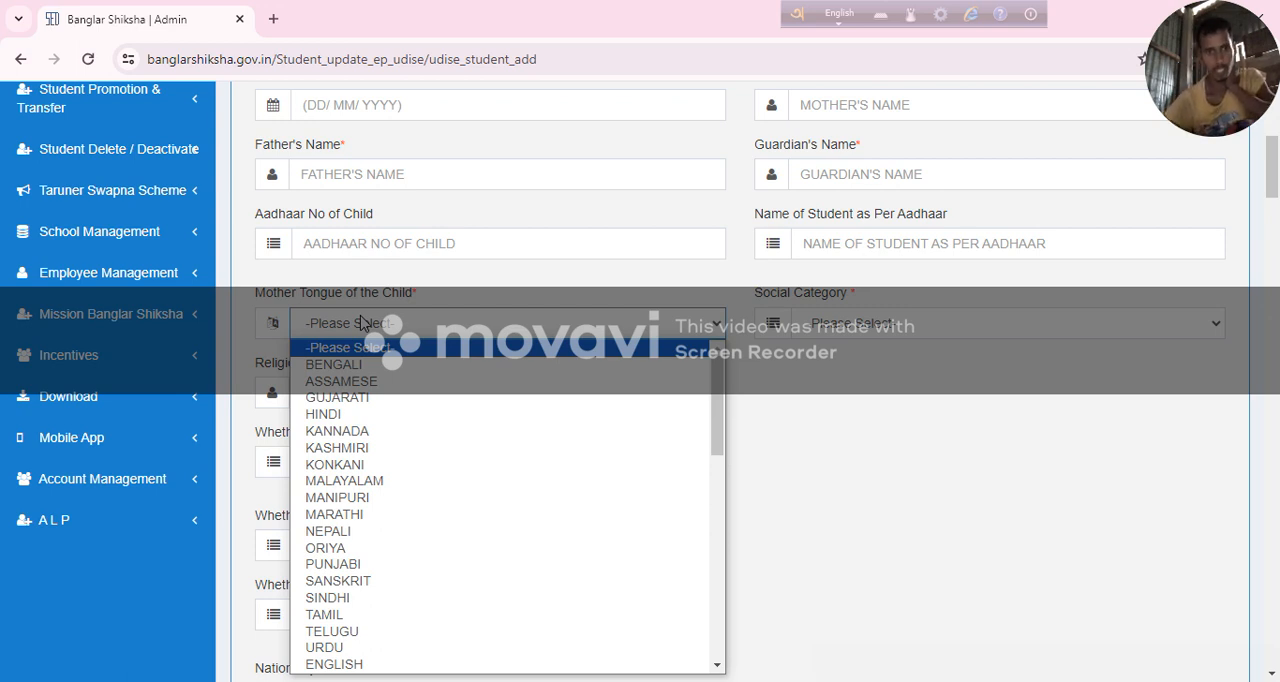
left_click(370, 366)
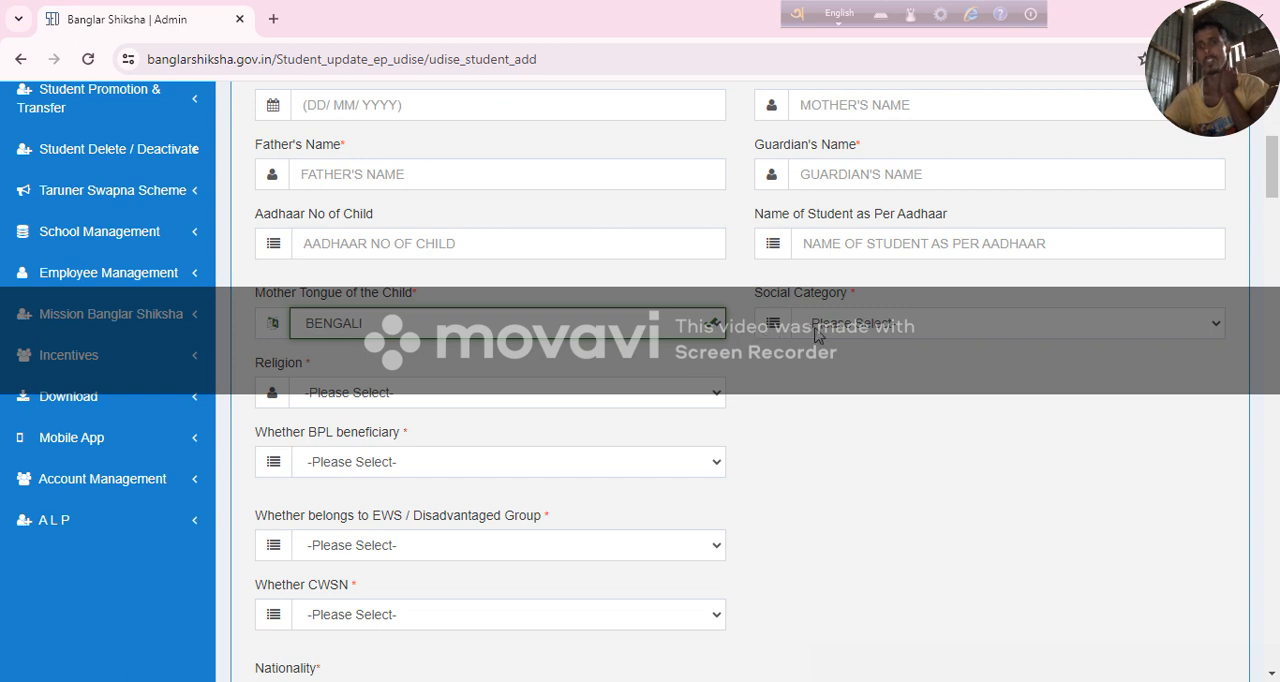
left_click(846, 334)
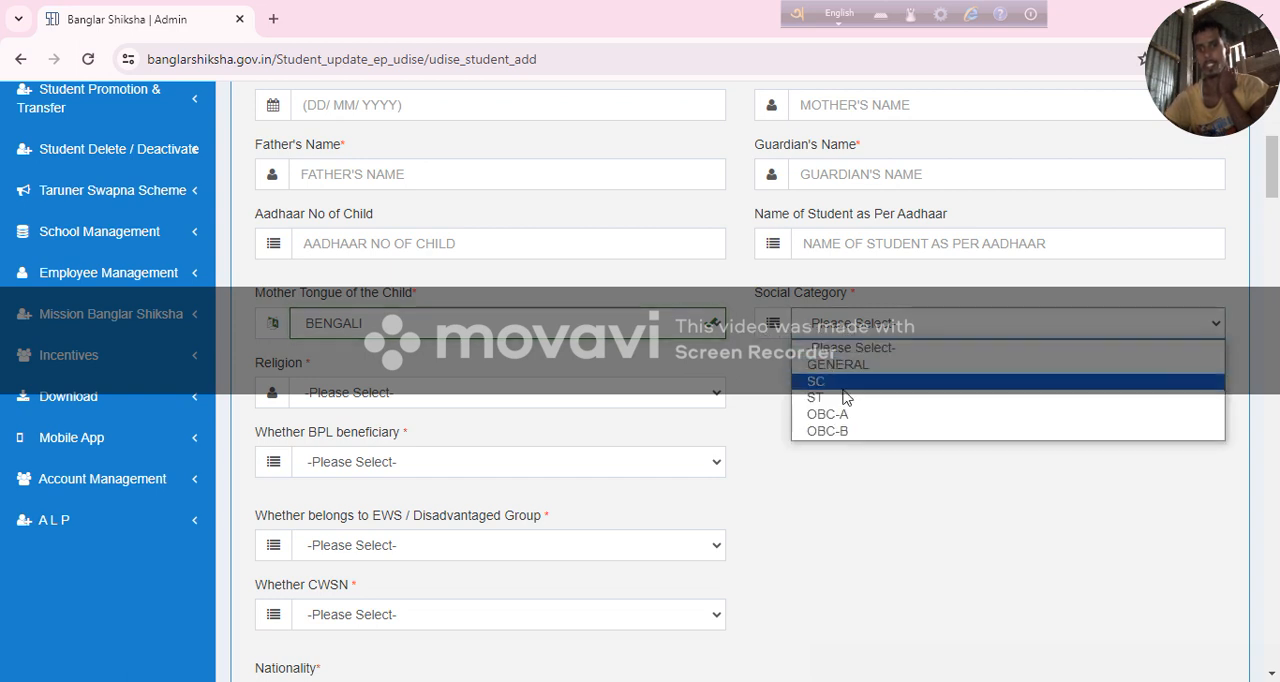
left_click(865, 416)
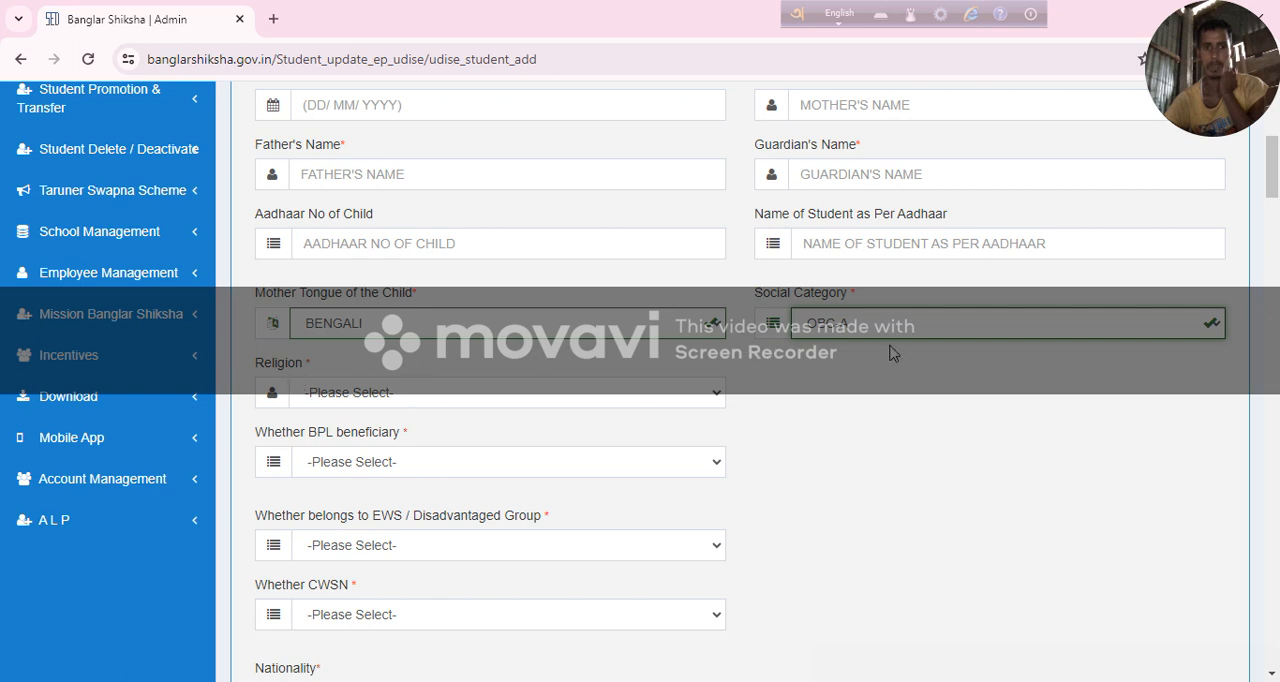
Set the student's religion to MUSLIM and the BPL beneficiary status to NO.
left_click(379, 395)
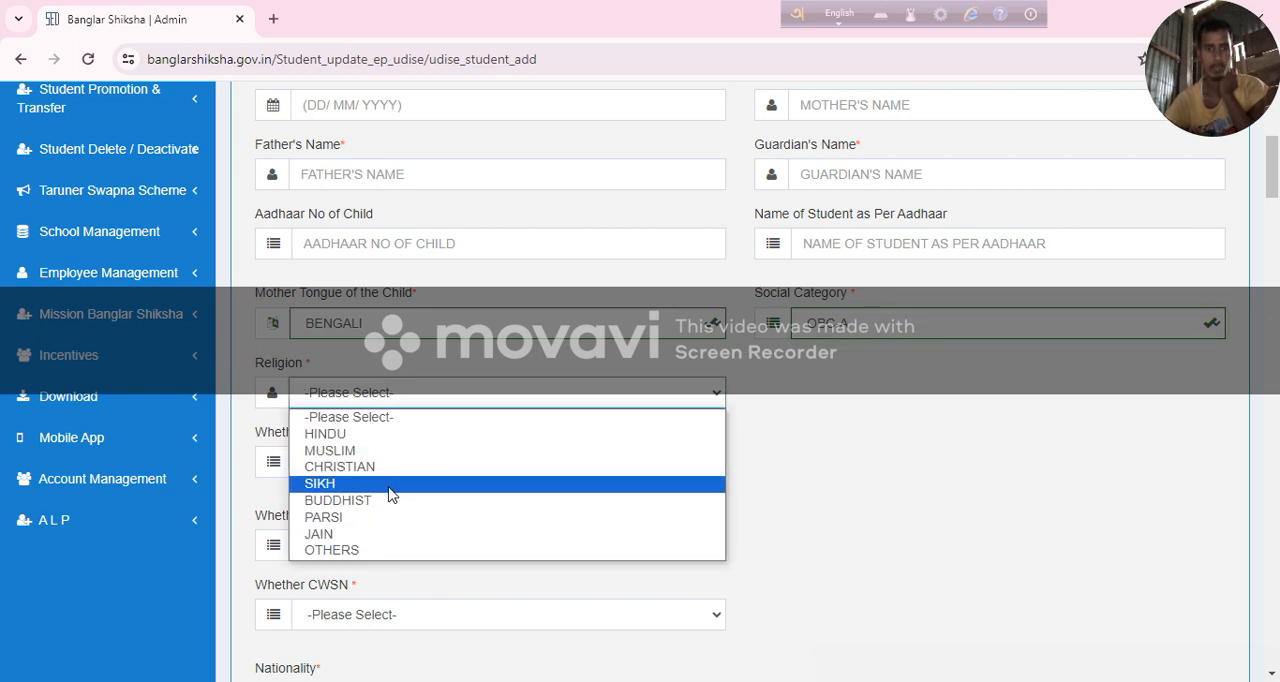
left_click(443, 455)
scroll(690, 394, "down", 1)
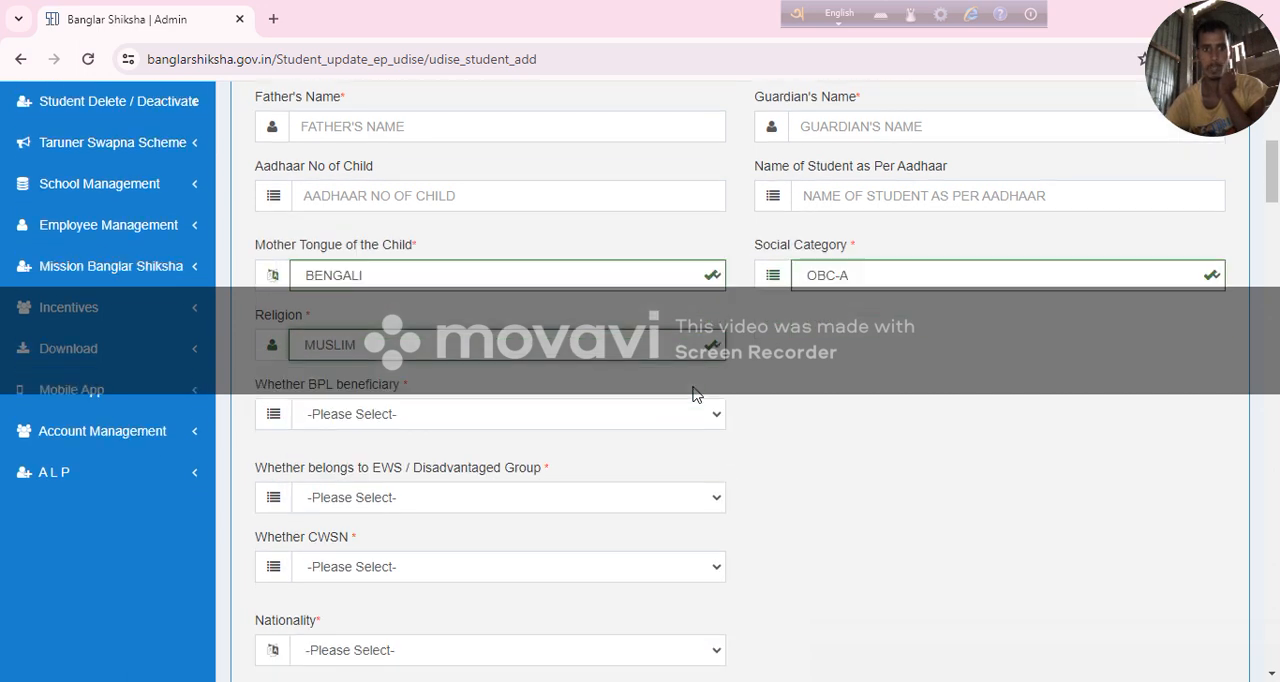
left_click(373, 370)
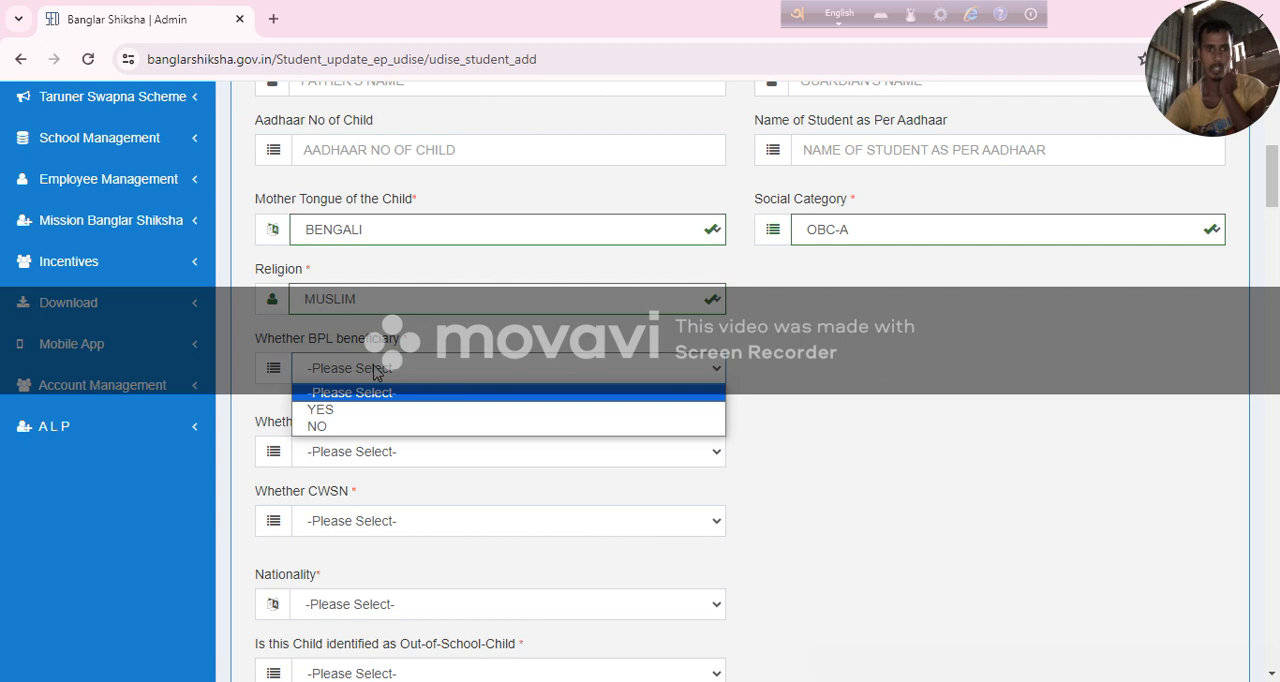
left_click(364, 427)
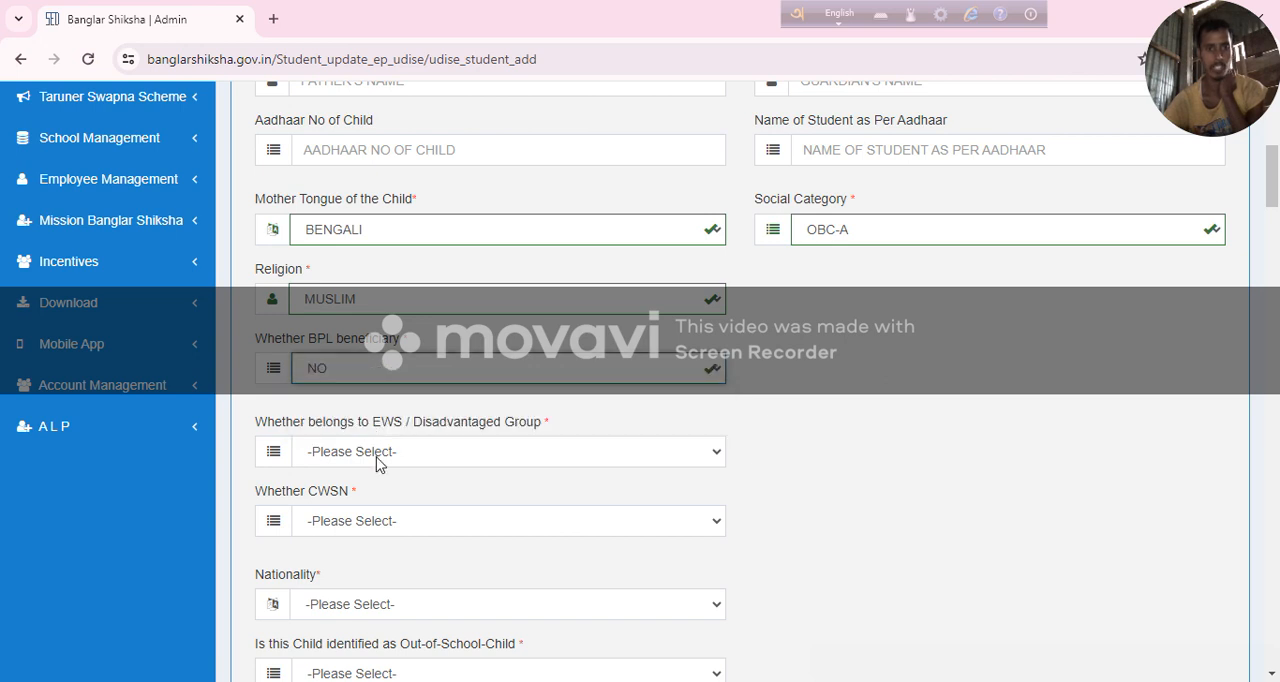
Answer NO to both the EWS / Disadvantaged Group question and the CWSN question.
scroll(391, 448, "down", 1)
scroll(391, 448, "down", 1)
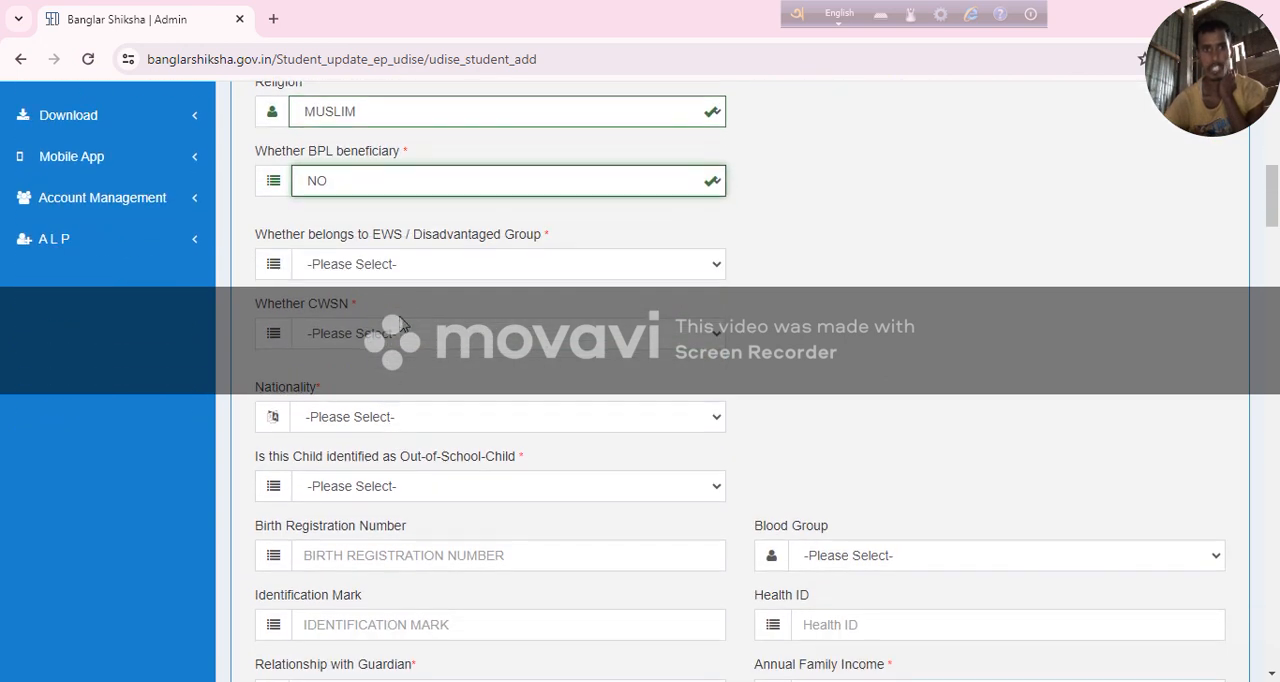
left_click(421, 268)
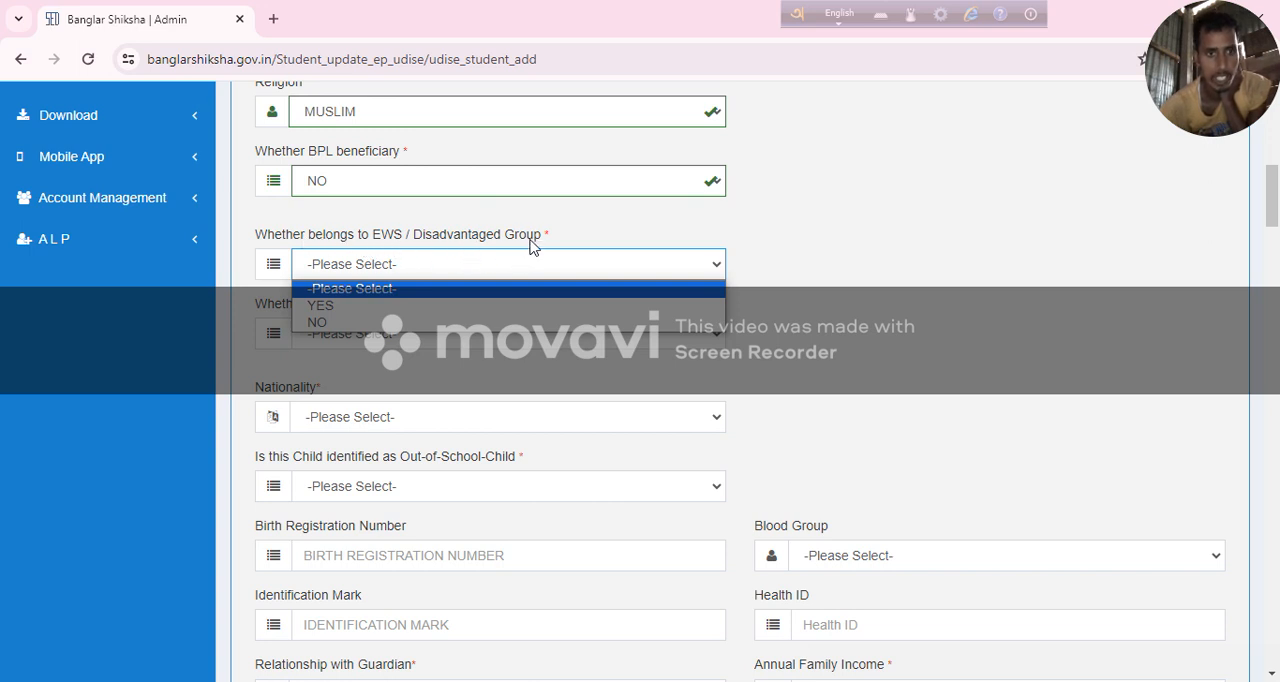
left_click(318, 325)
left_click(367, 333)
left_click(368, 393)
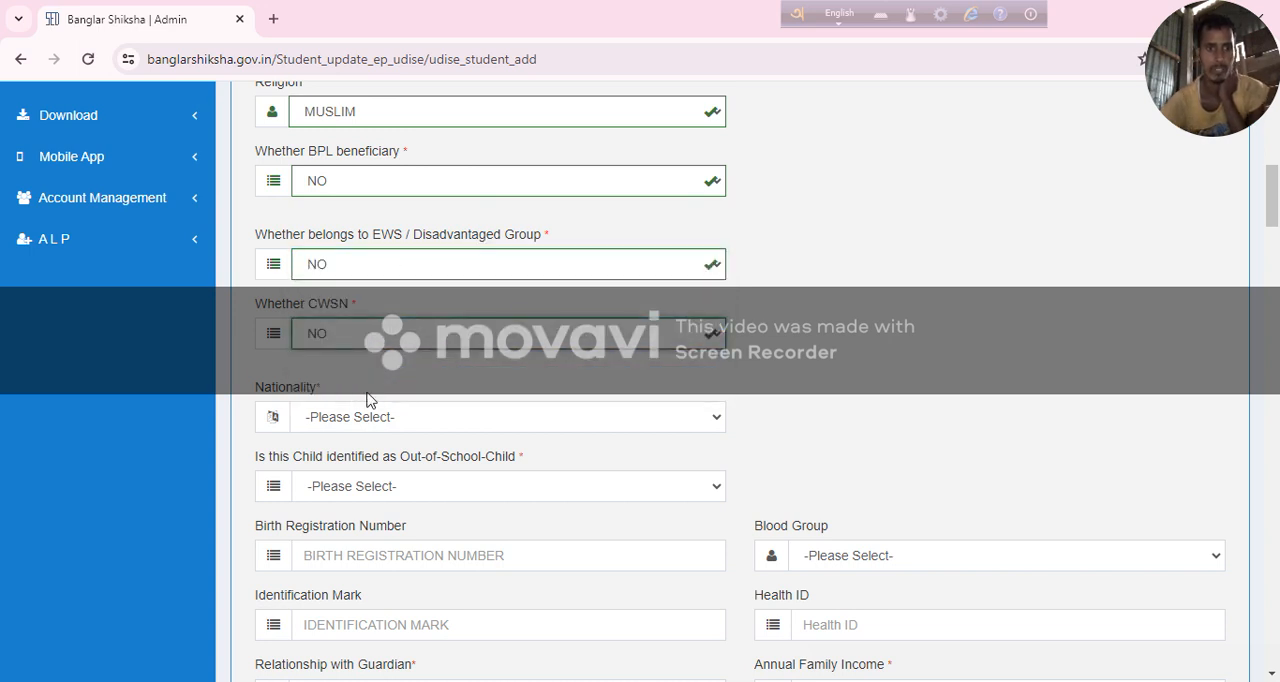
Set the student's nationality to INDIAN and the Out-of-School-Child question to NO.
scroll(361, 403, "down", 1)
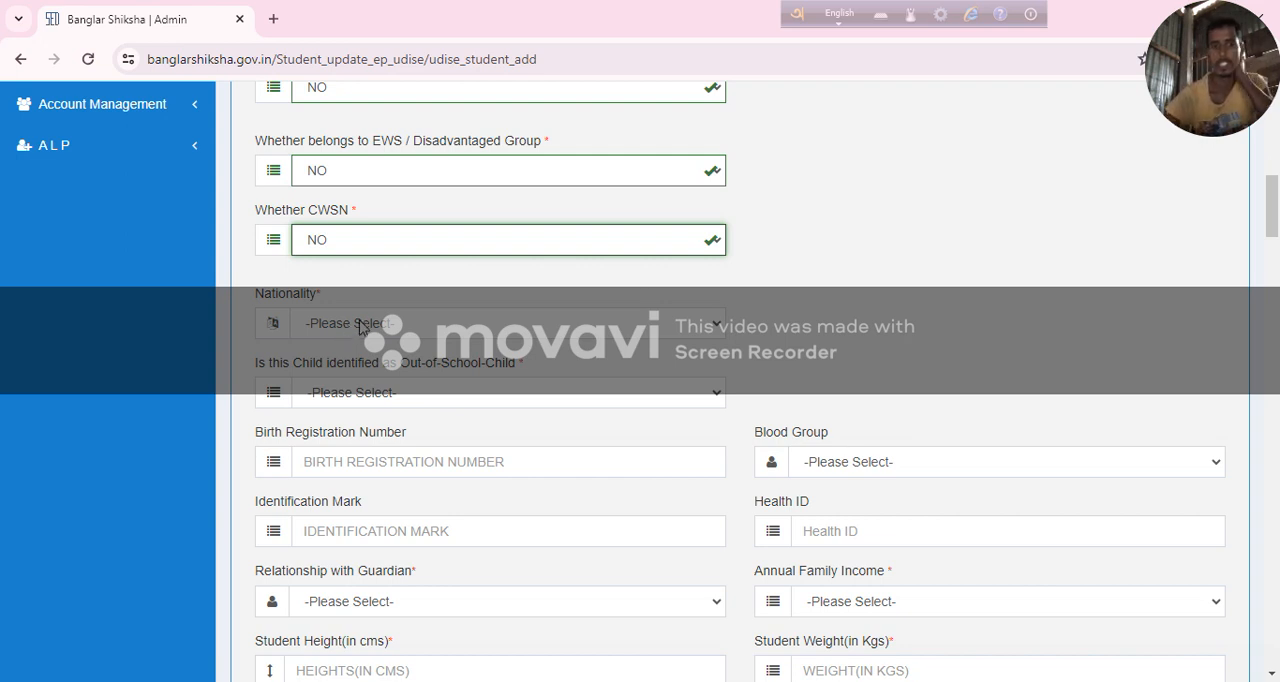
left_click(365, 324)
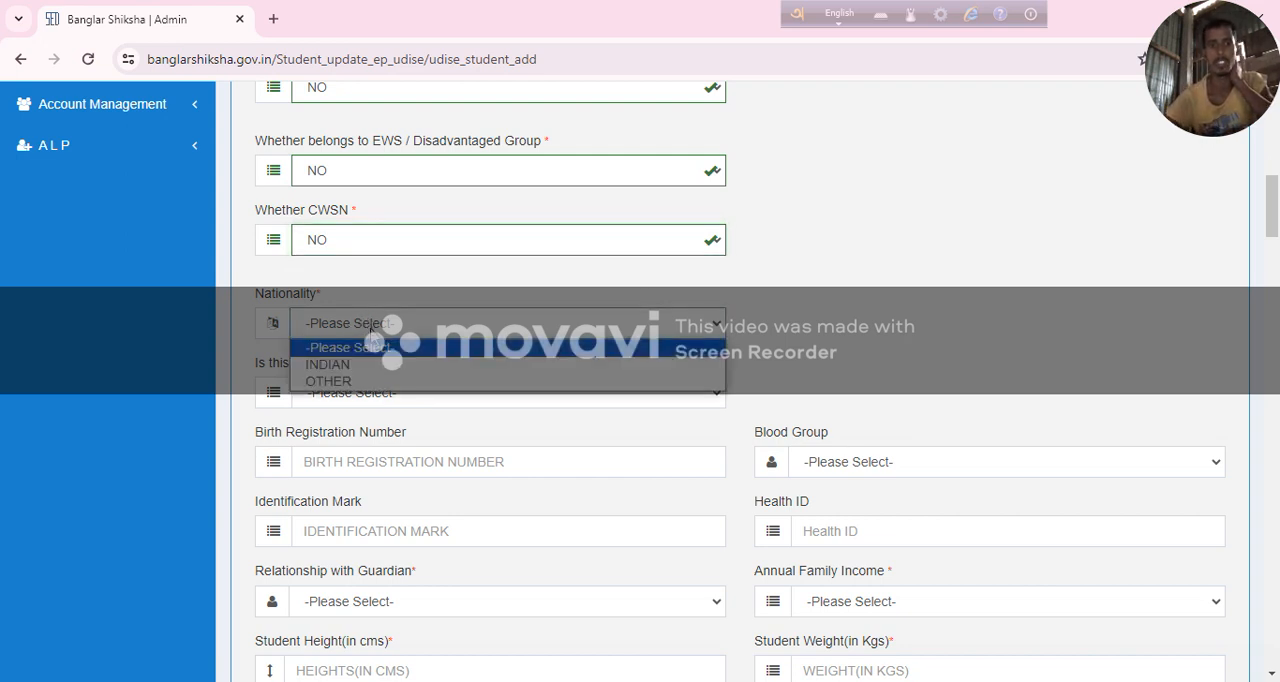
left_click(392, 366)
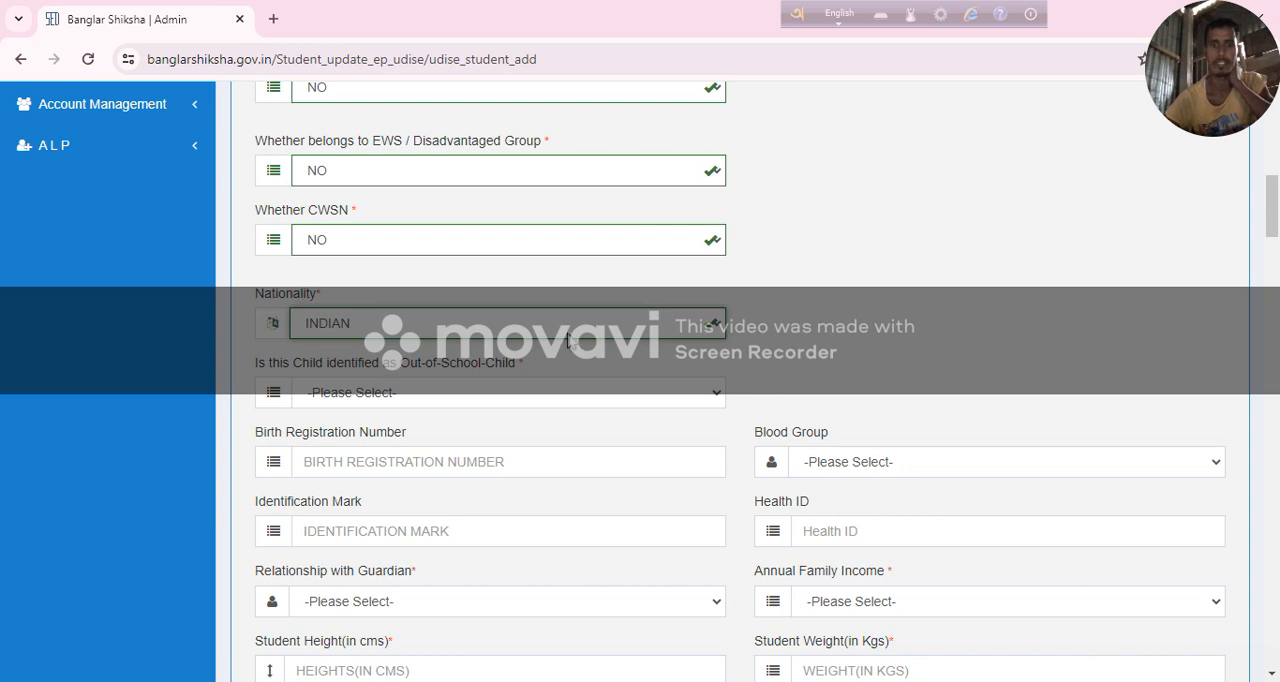
scroll(570, 341, "down", 1)
left_click(405, 302)
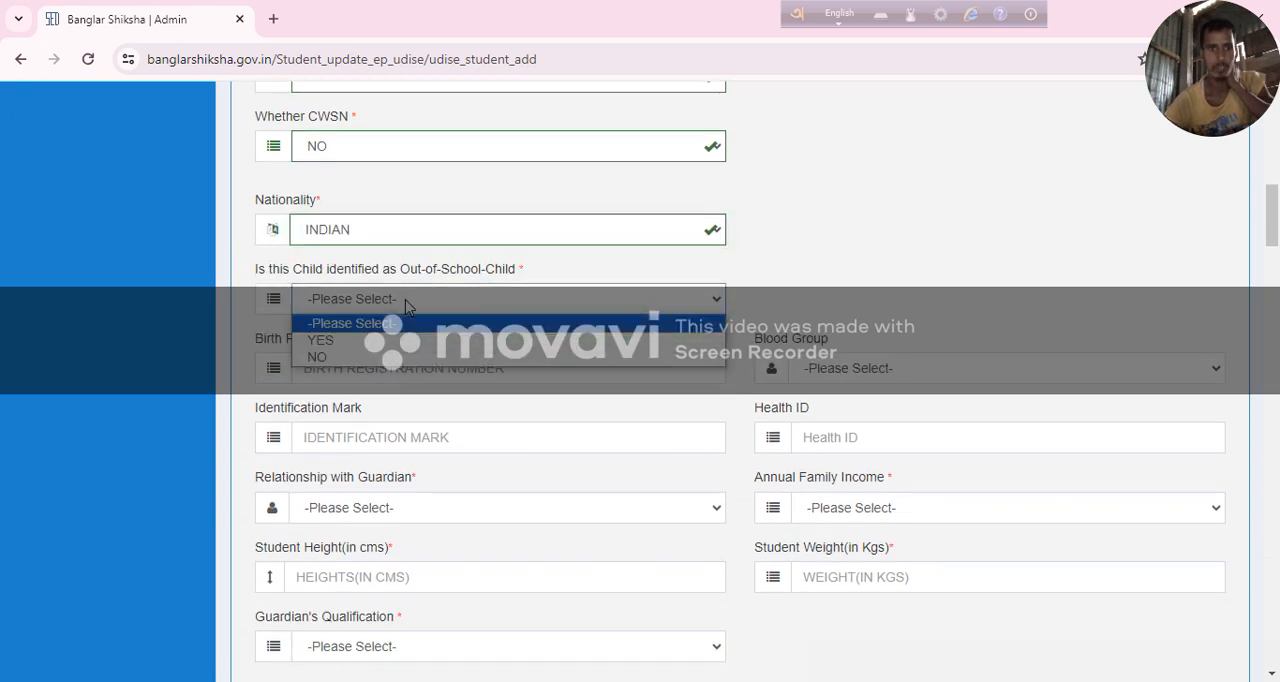
left_click(420, 357)
scroll(428, 340, "down", 1)
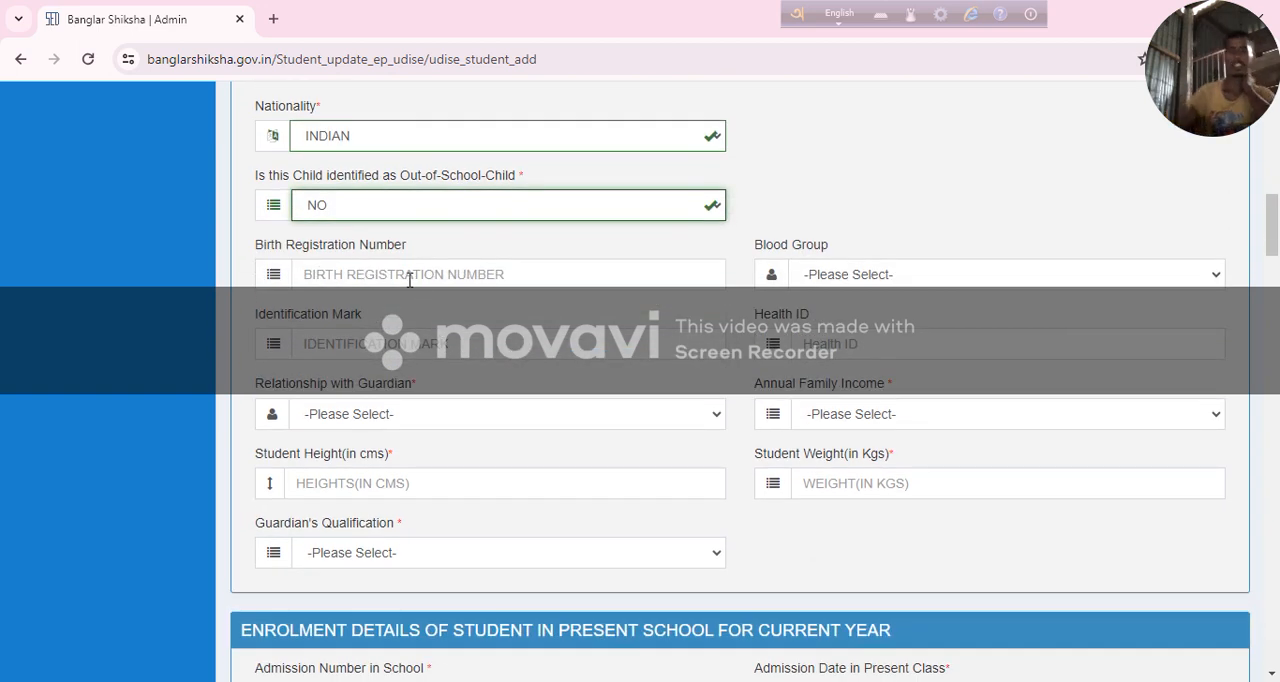
left_click(403, 275)
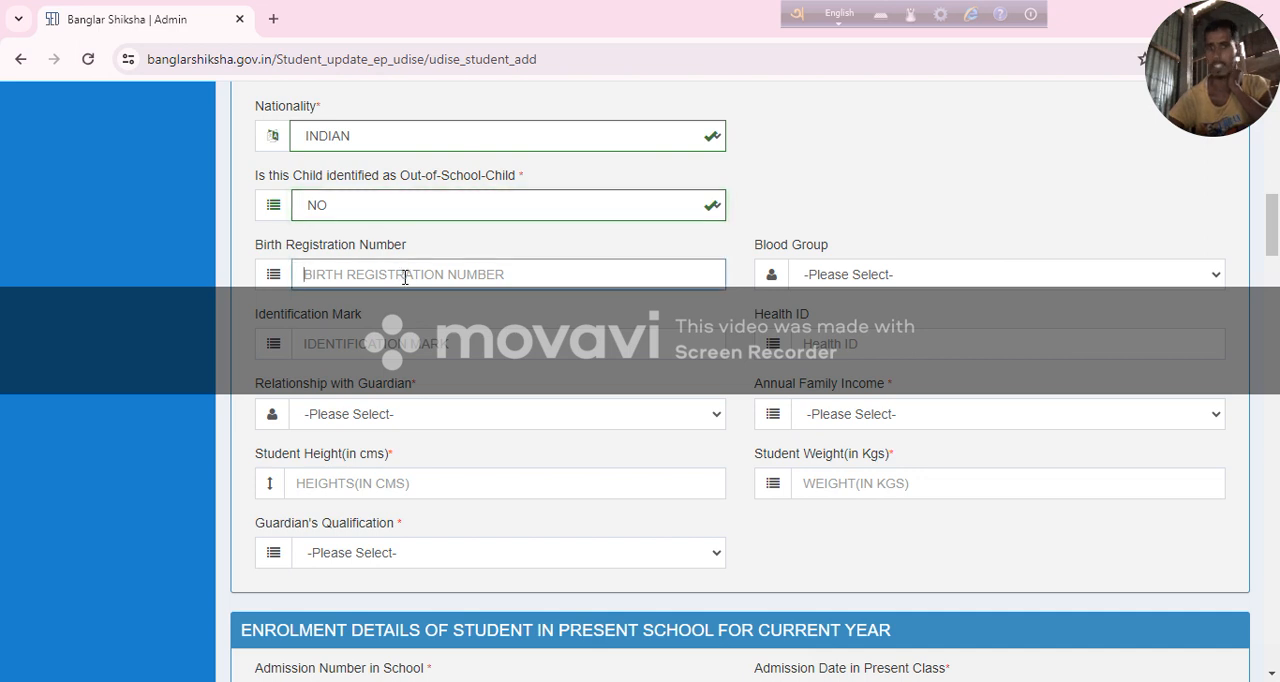
left_click(912, 276)
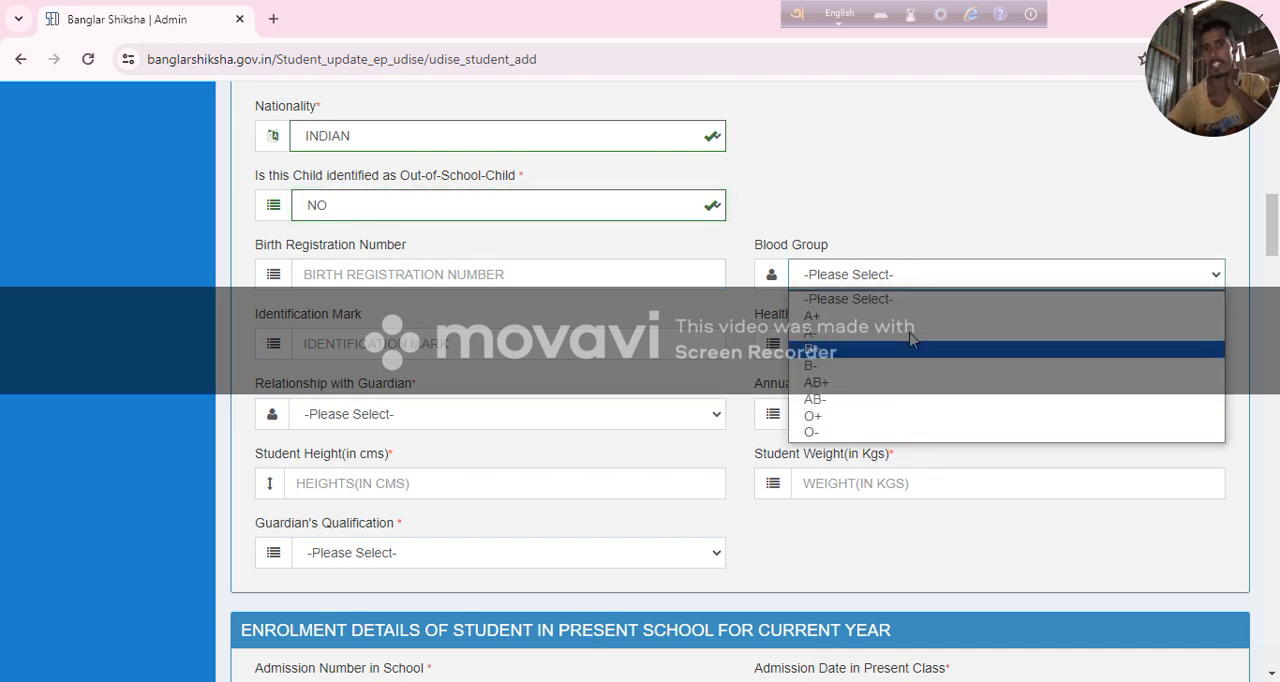
left_click(920, 299)
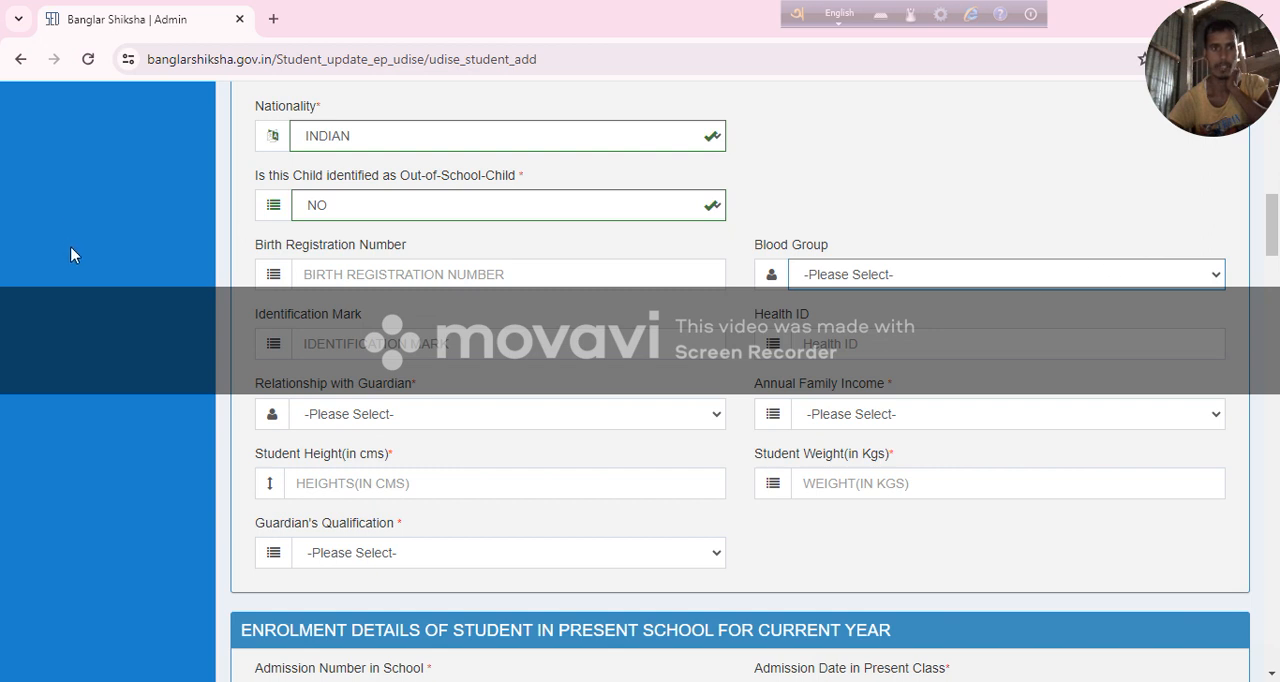
left_click(352, 340)
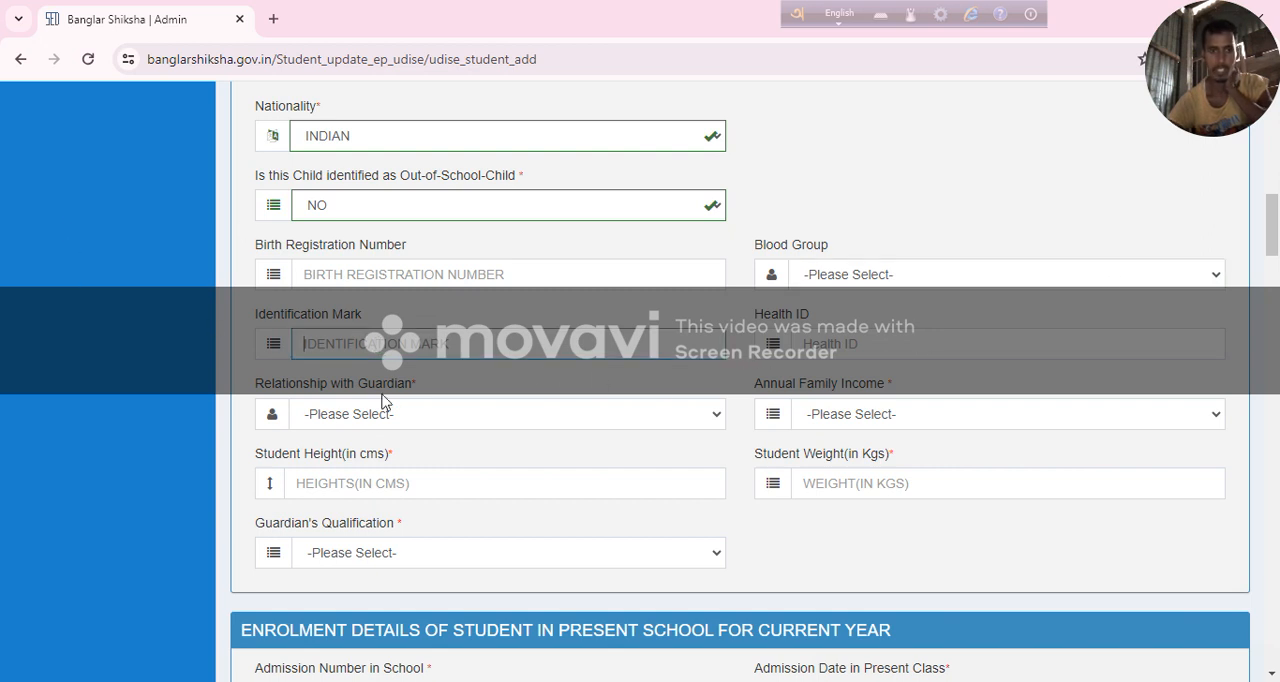
Set the student's relationship with the guardian to FATHER.
left_click(310, 420)
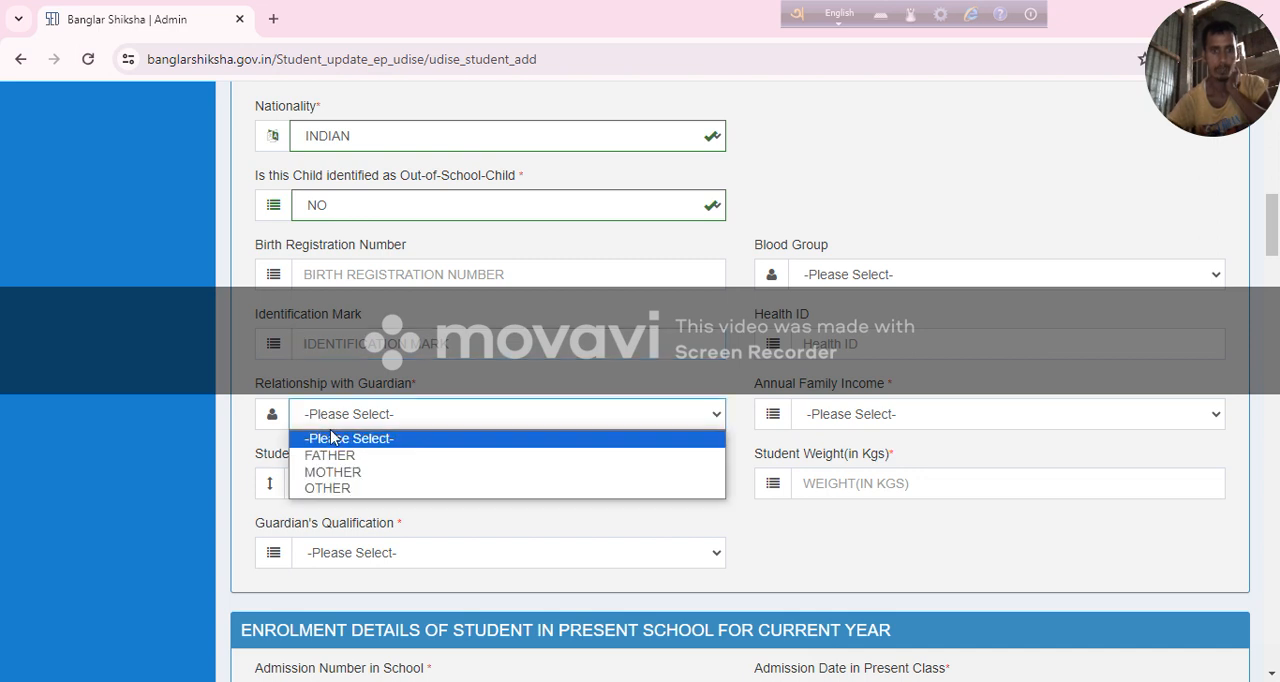
left_click(400, 461)
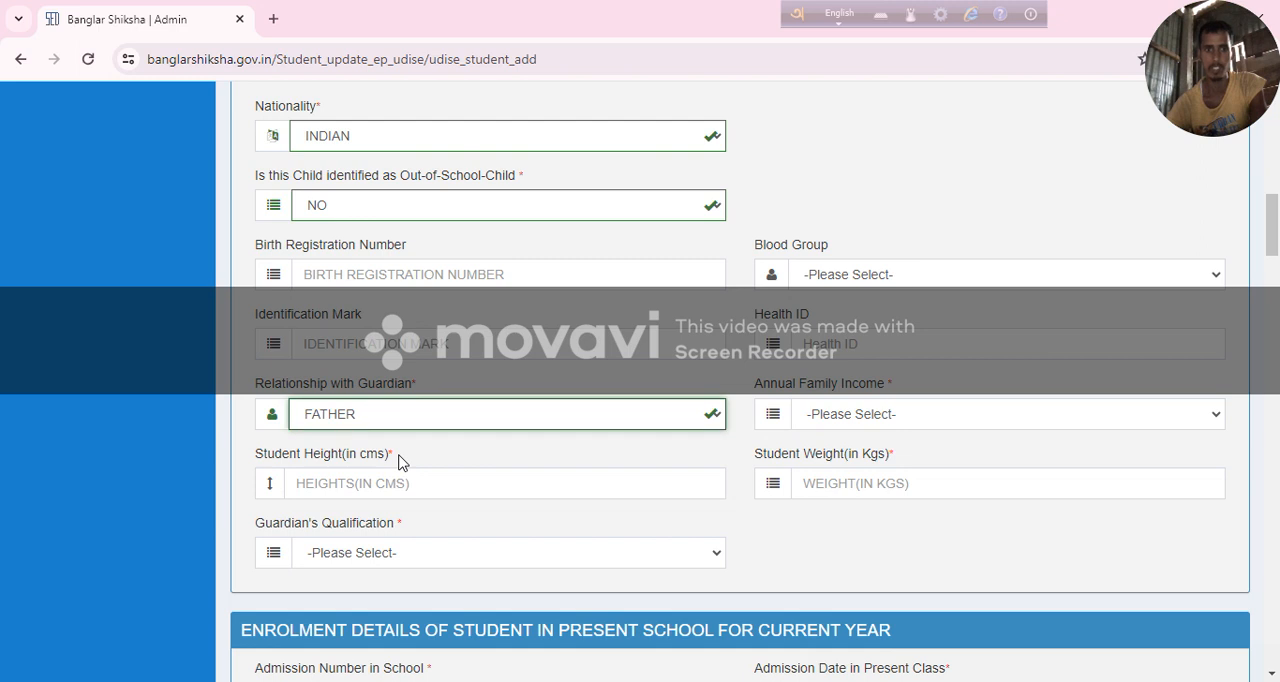
Set the annual family income to 0-50,000 and the guardian's qualification to BELOW GRADUATE.
left_click(840, 418)
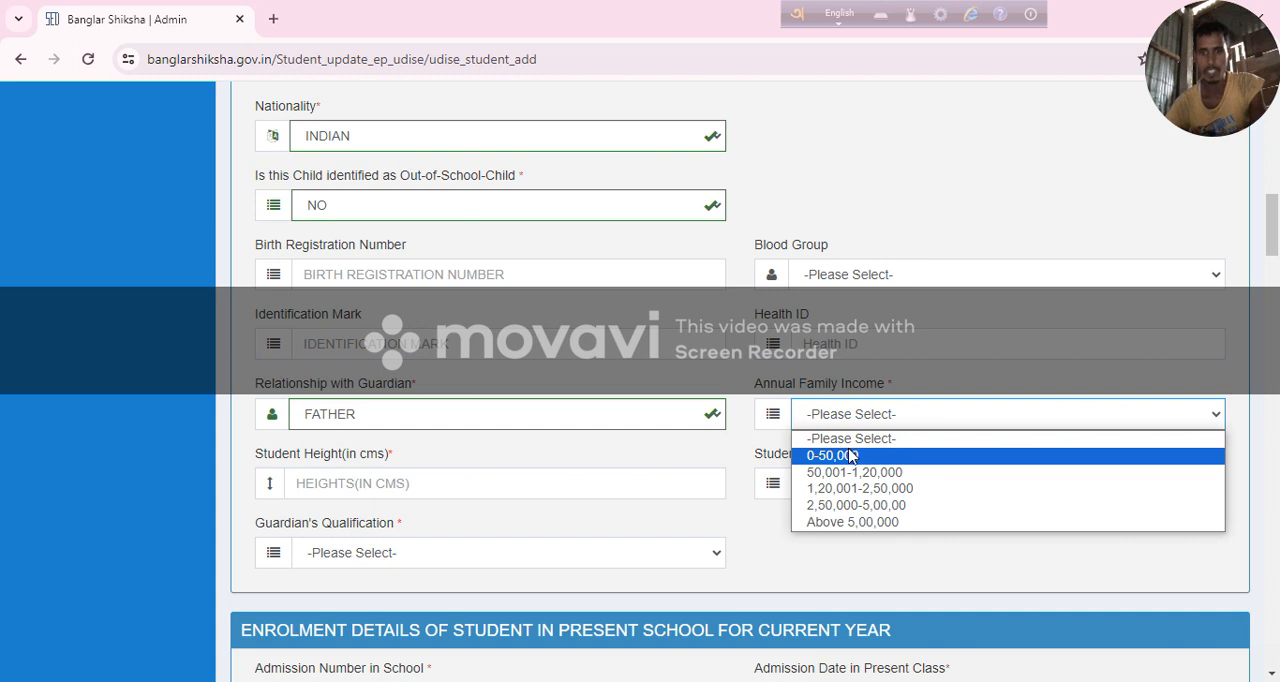
left_click(855, 458)
scroll(757, 405, "down", 1)
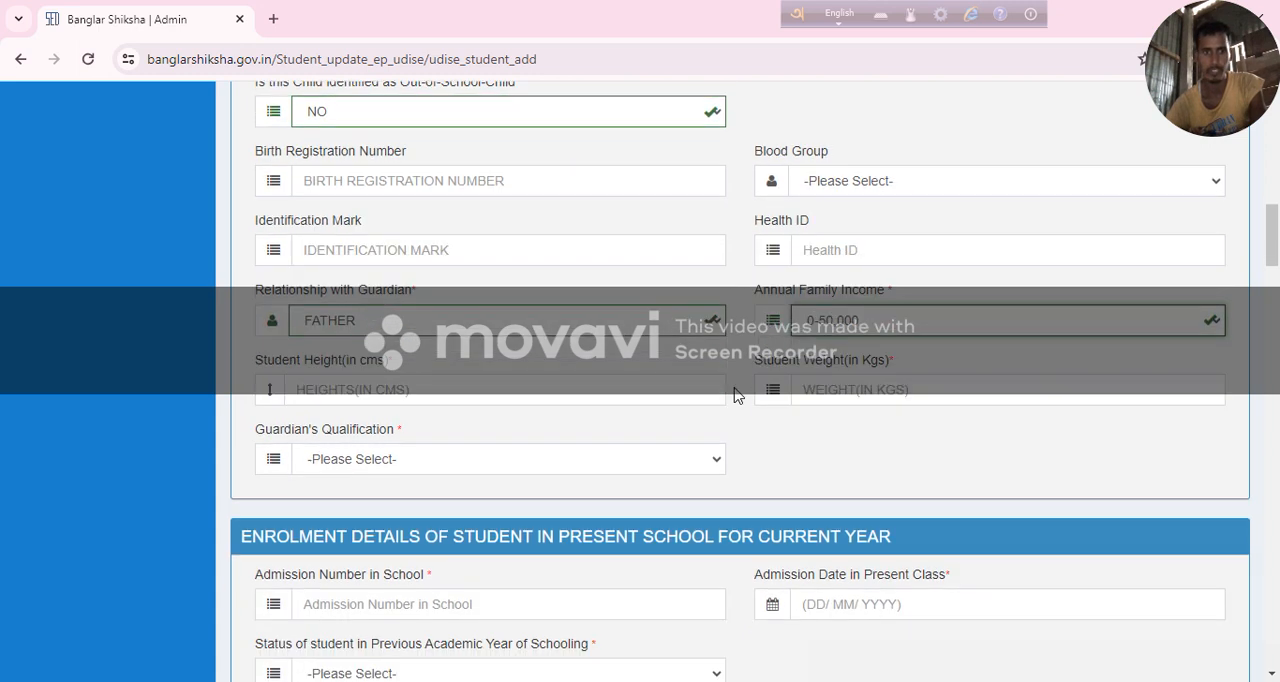
left_click(401, 393)
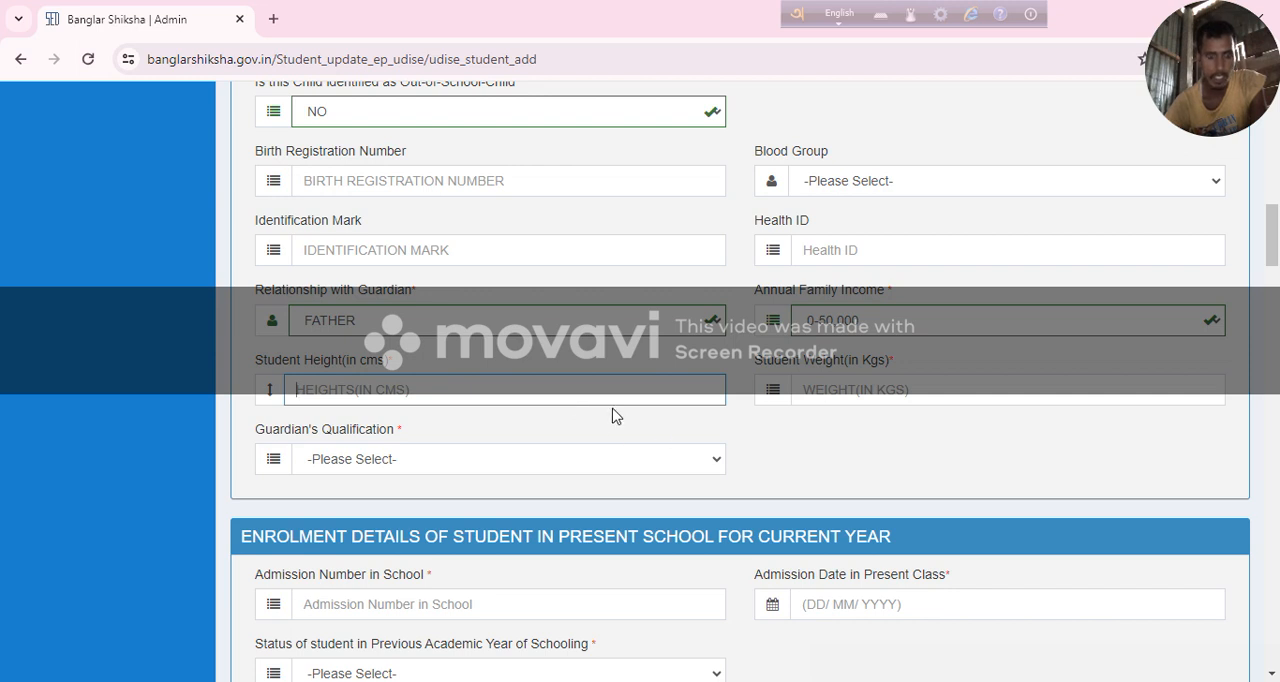
left_click(857, 396)
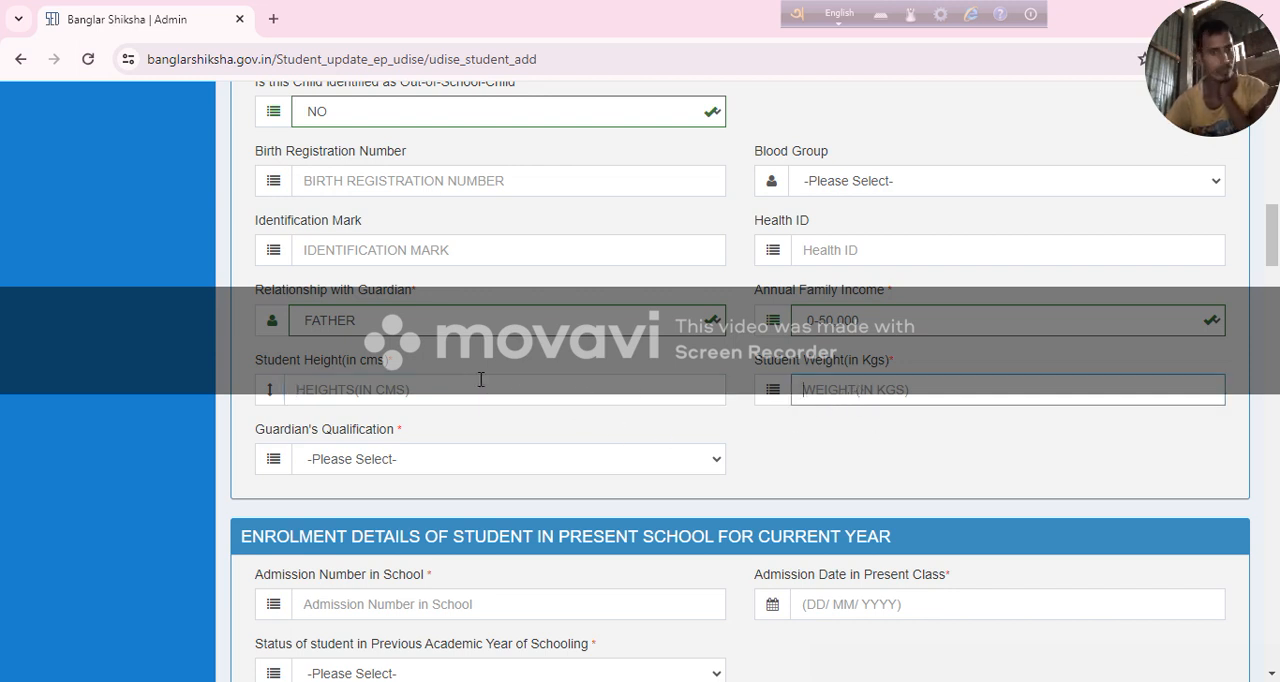
left_click(466, 459)
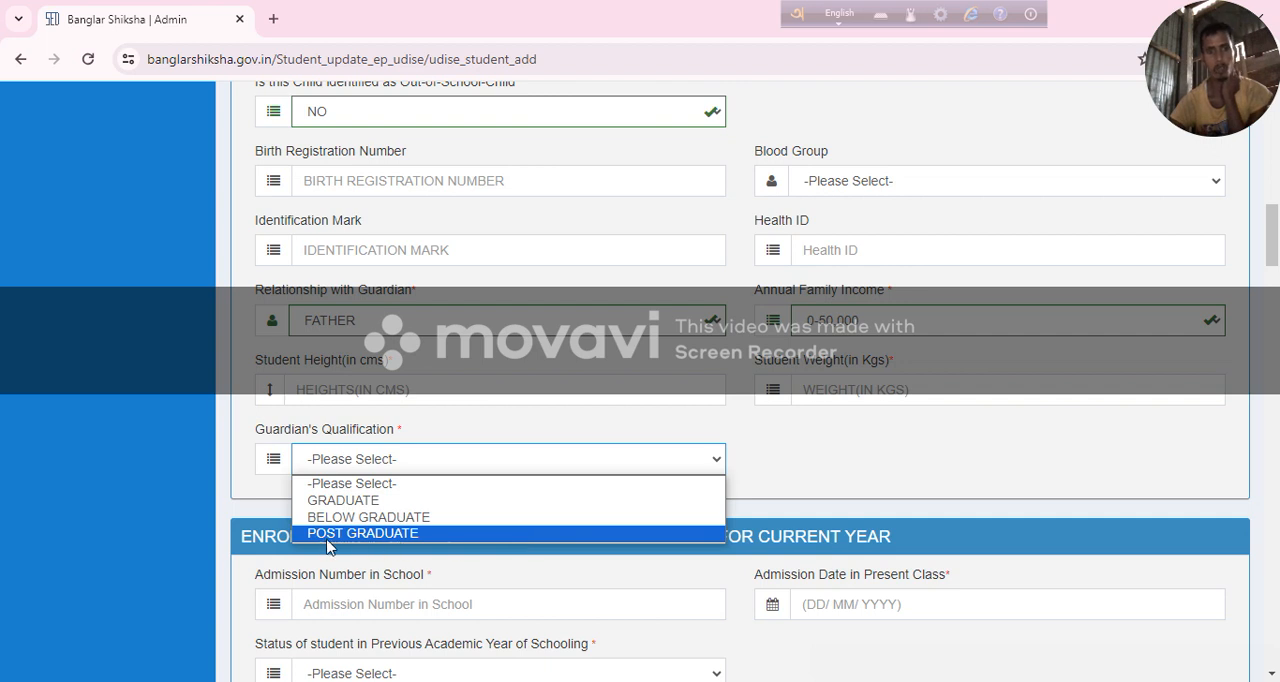
left_click(388, 517)
Set the student's status in the previous academic year to None/Not Studying and the academic year to 2024.
scroll(466, 443, "down", 2)
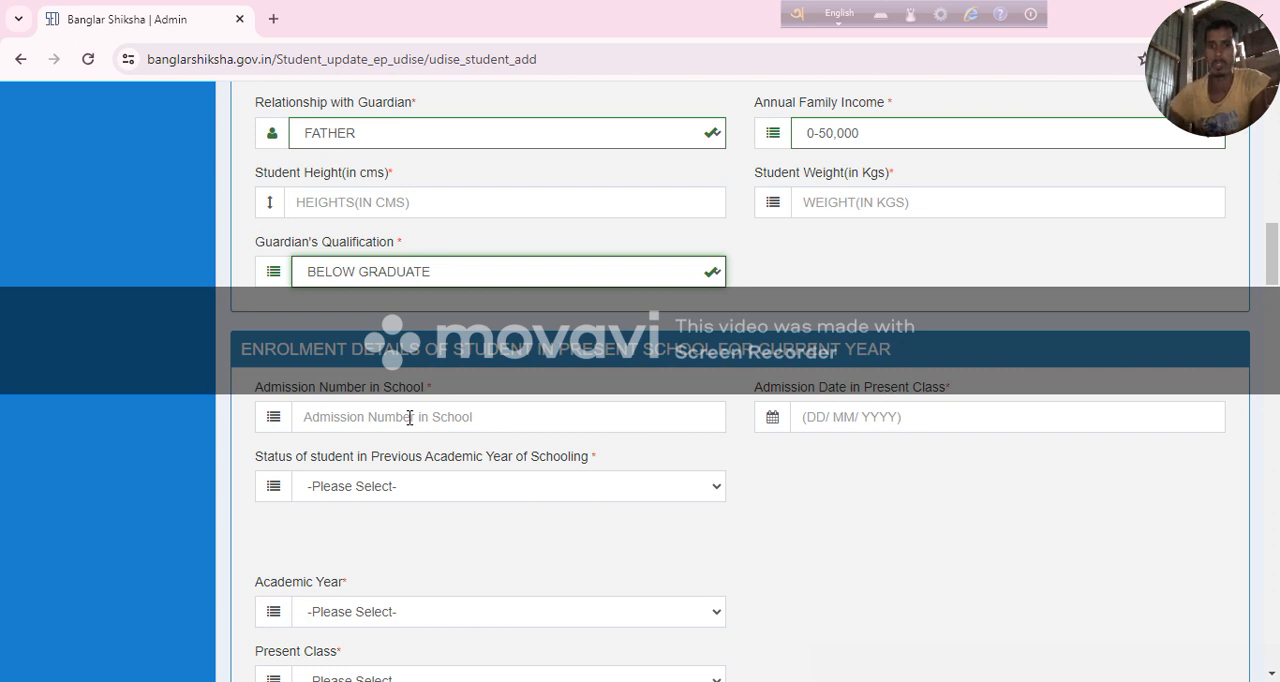
left_click(892, 416)
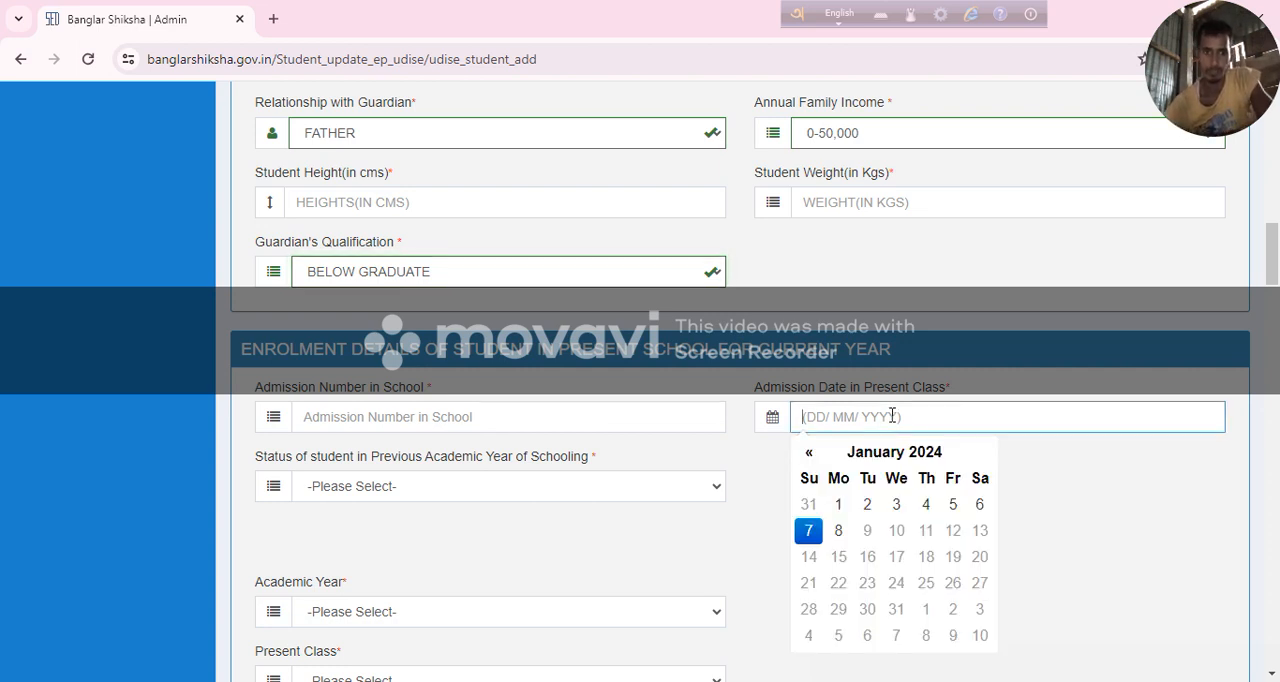
left_click(416, 490)
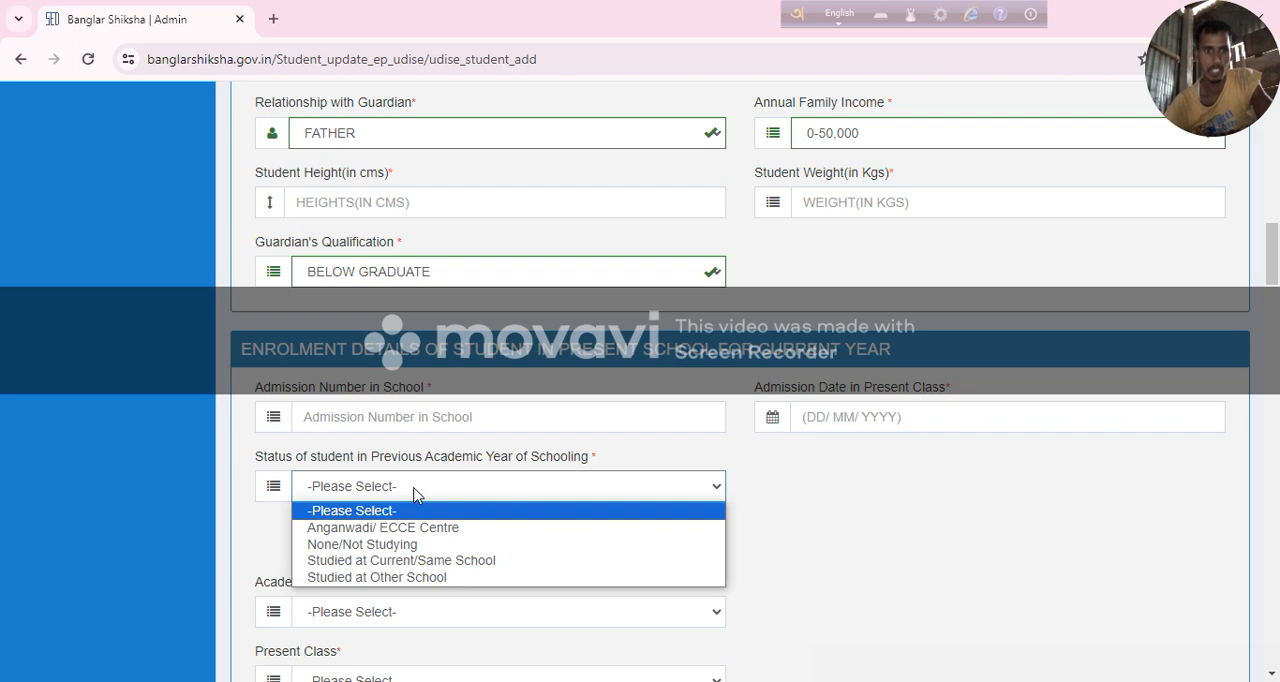
left_click(413, 546)
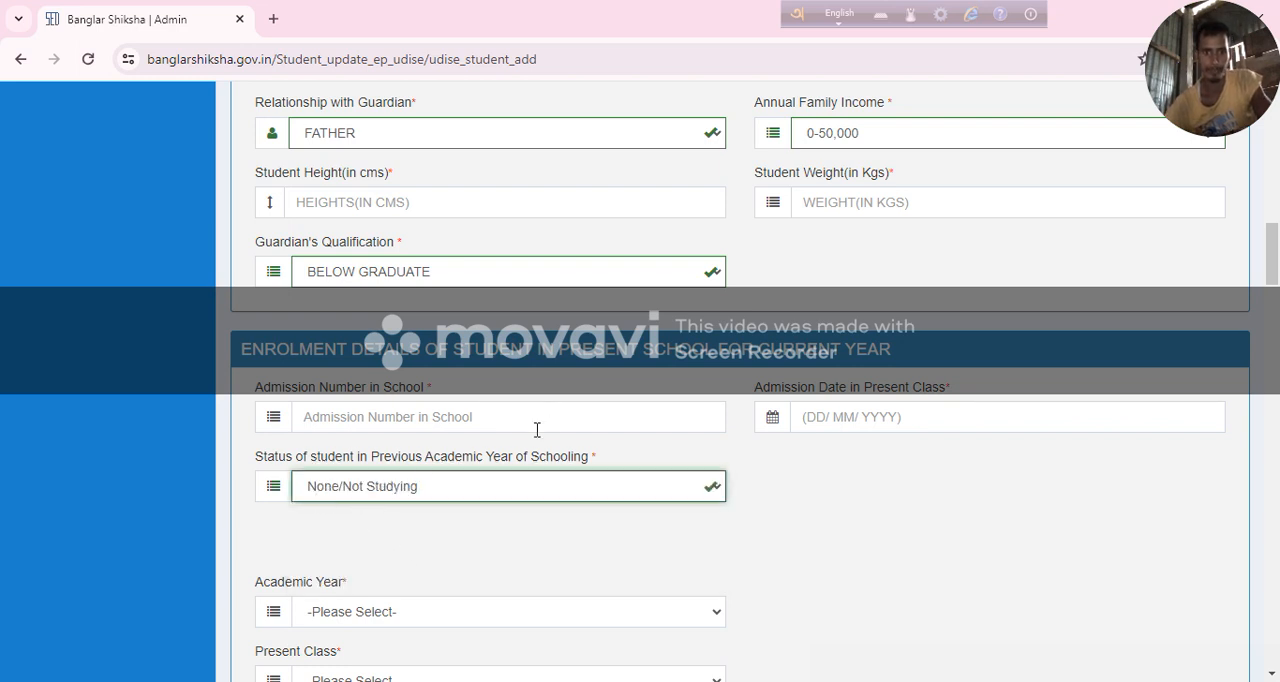
scroll(537, 430, "down", 1)
scroll(389, 517, "down", 3)
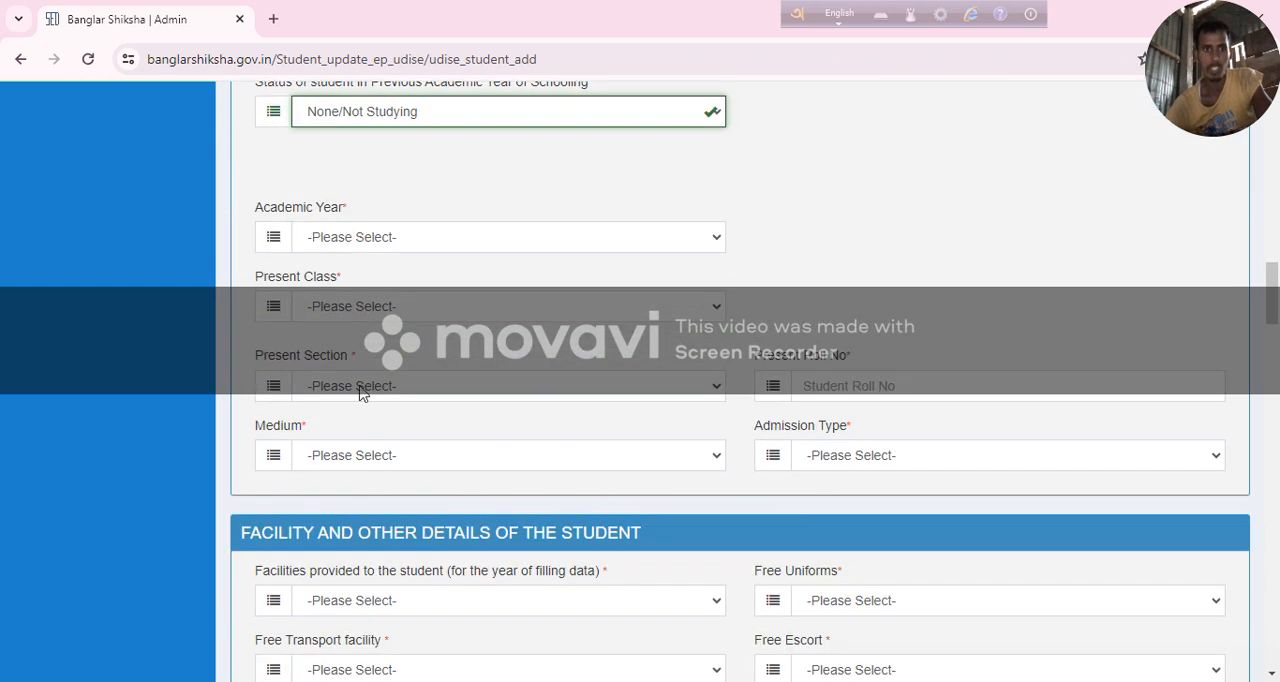
left_click(403, 240)
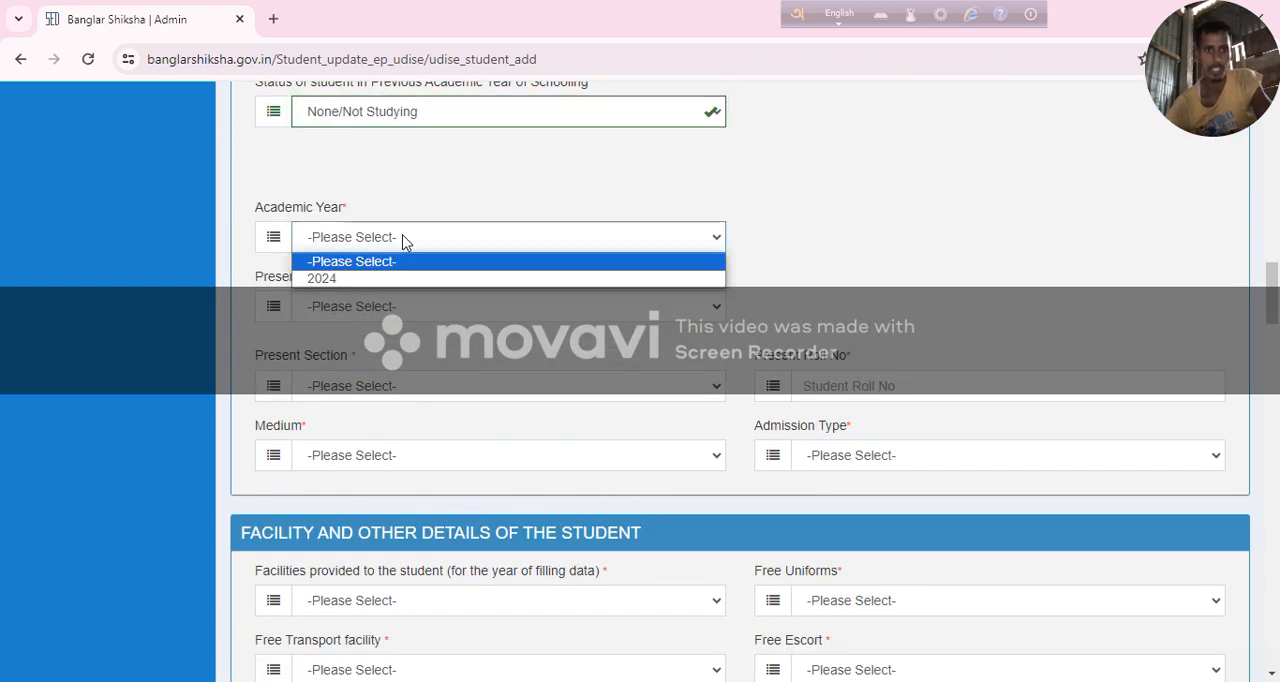
left_click(410, 279)
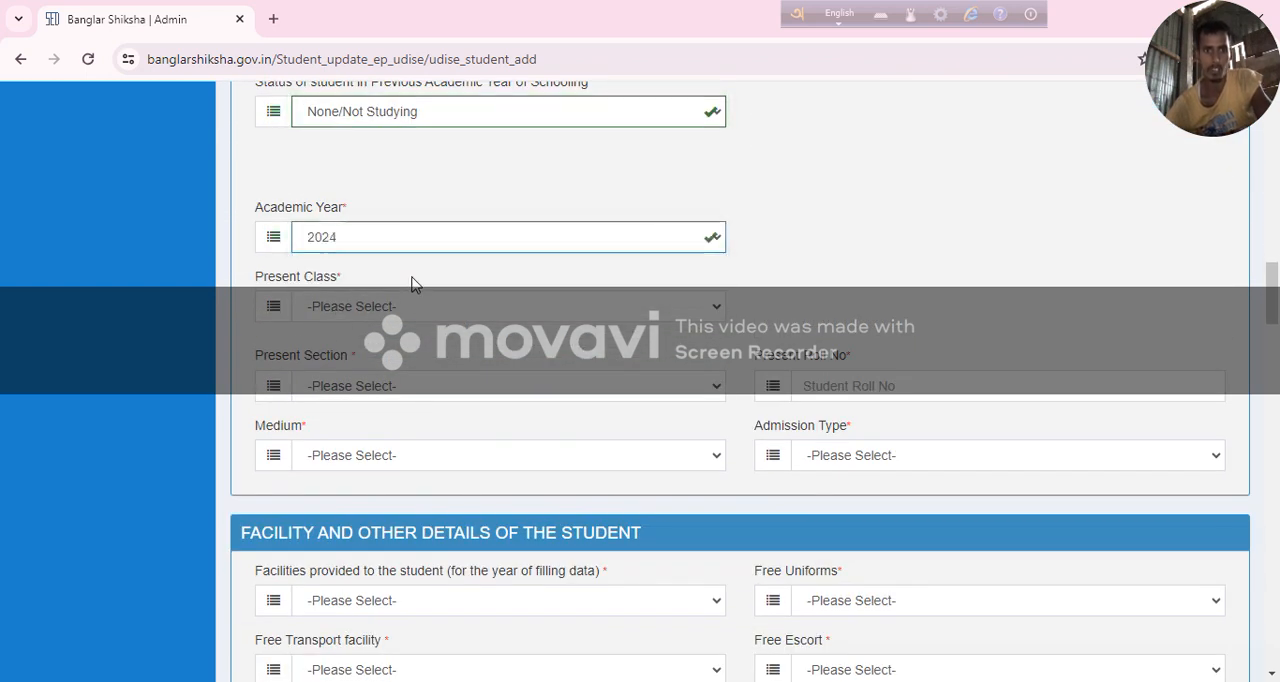
Set the student's present class to PRE PRIMARY and the present roll number to 25.
left_click(406, 309)
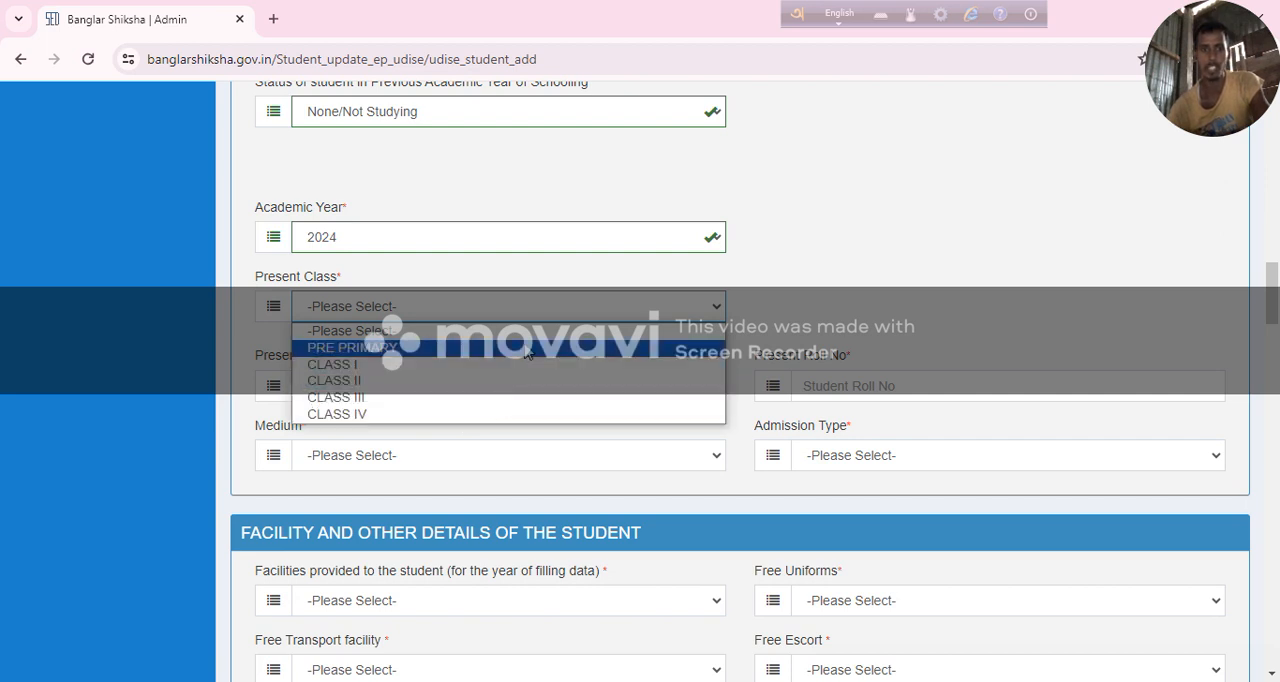
left_click(527, 350)
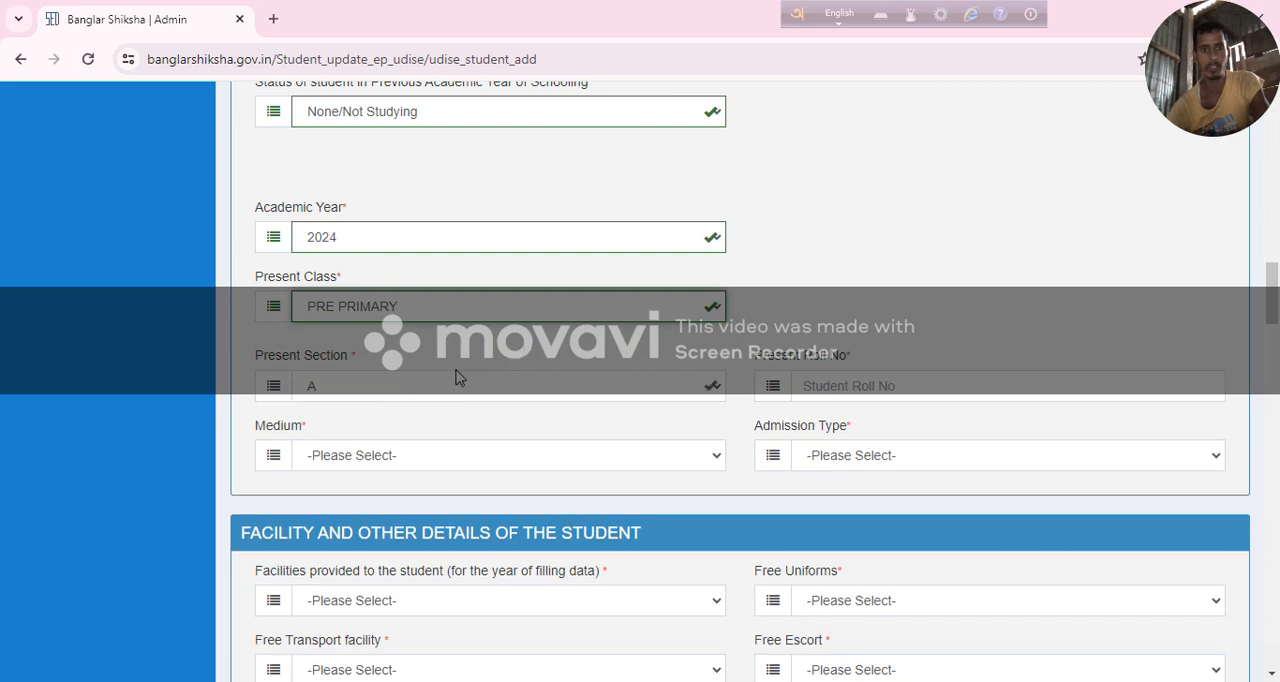
left_click(814, 385)
type("25")
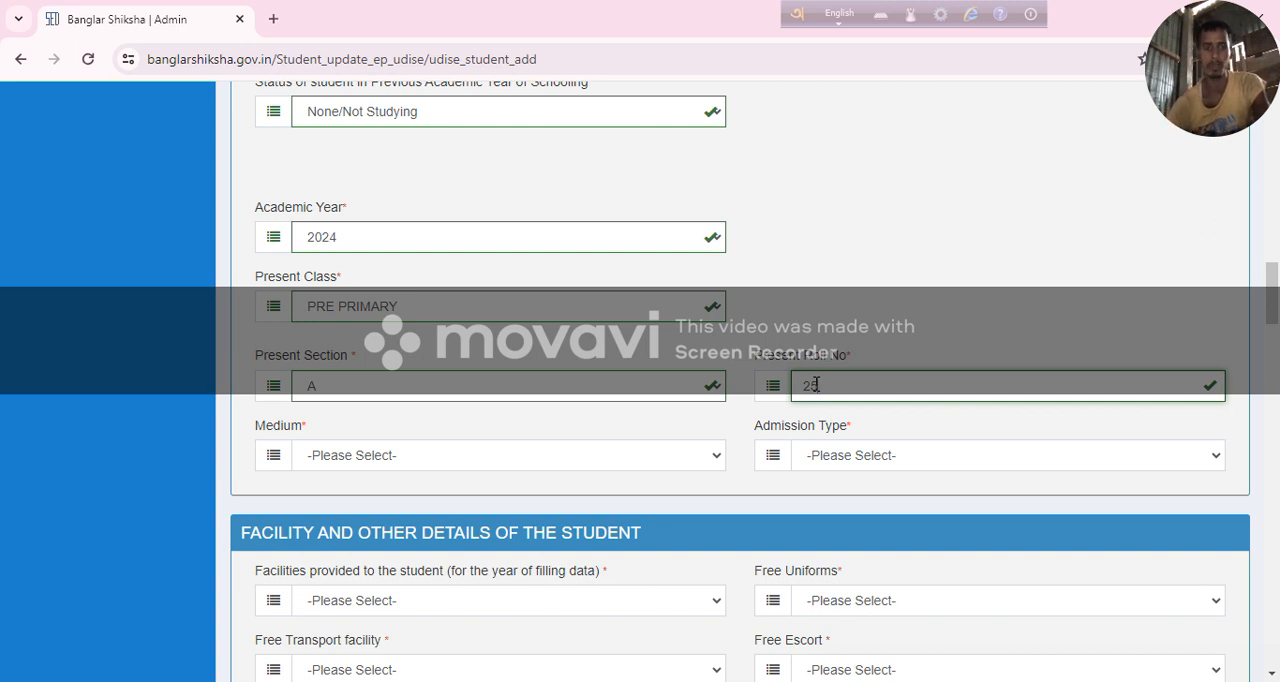
Set the student's medium to BENGALI and the admission type to FIRST TIME ADMISSION.
left_click(394, 455)
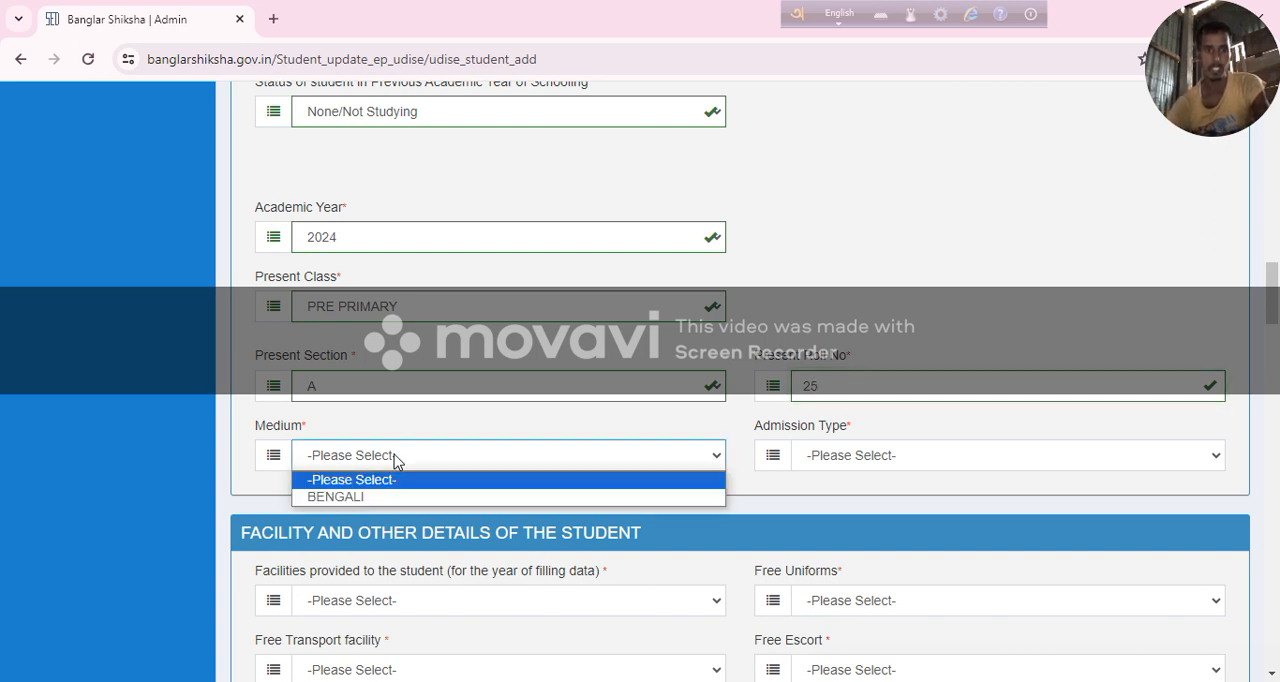
left_click(397, 497)
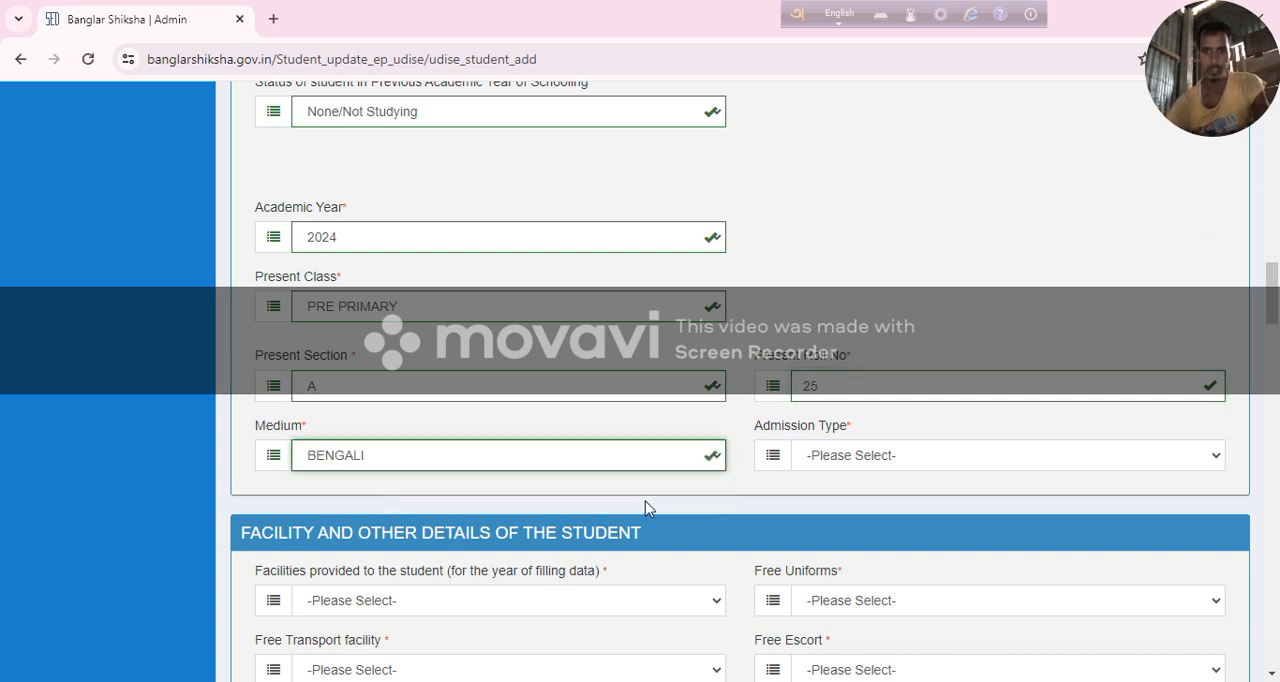
left_click(864, 463)
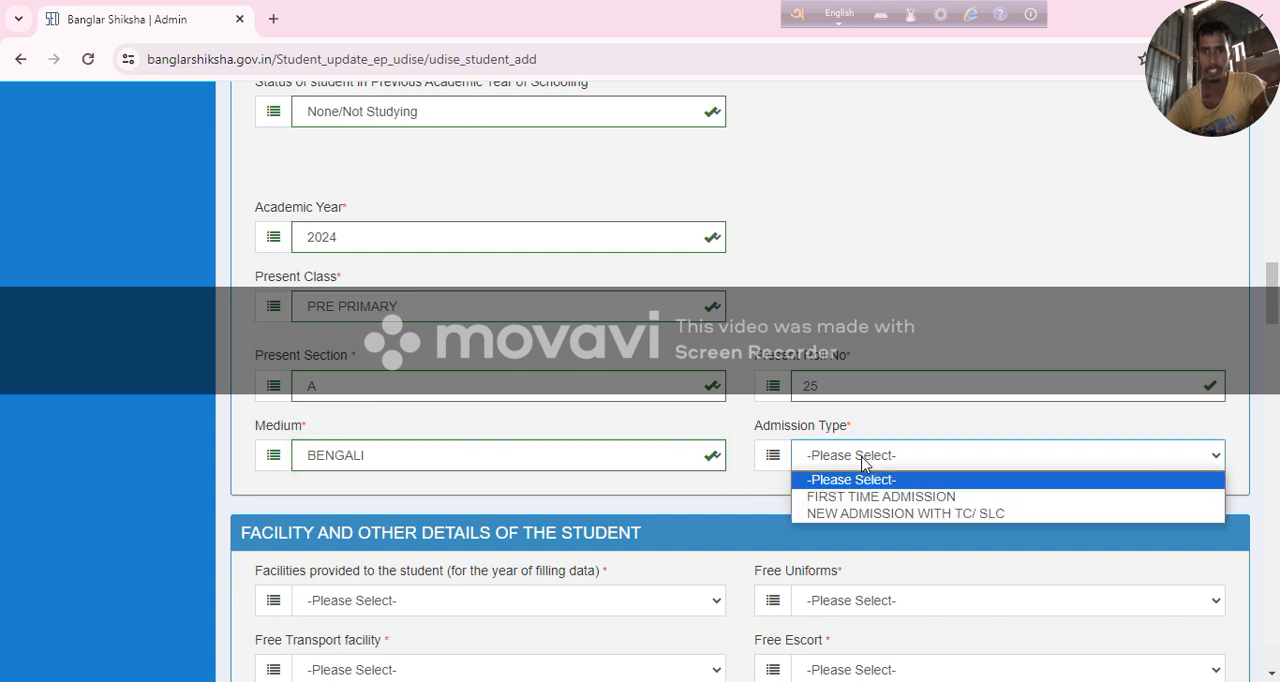
left_click(955, 498)
Answer YES to facilities provided to the student and NO to Free Uniforms.
scroll(471, 437, "down", 2)
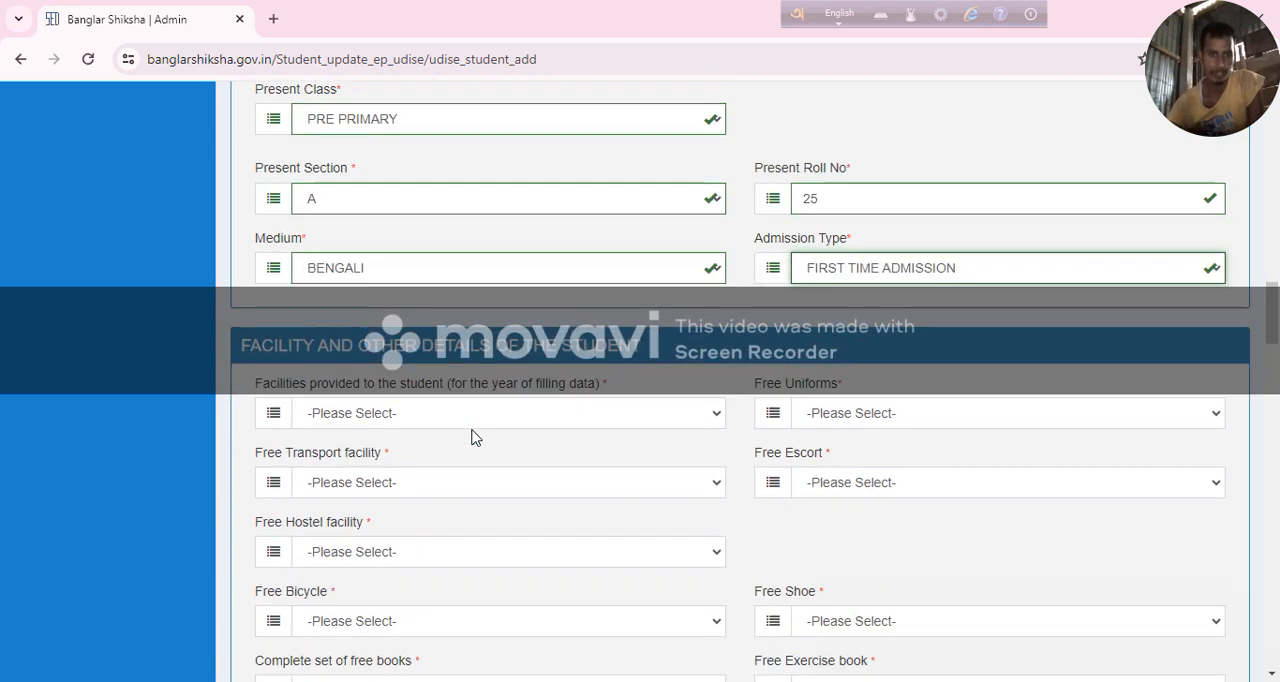
left_click(366, 413)
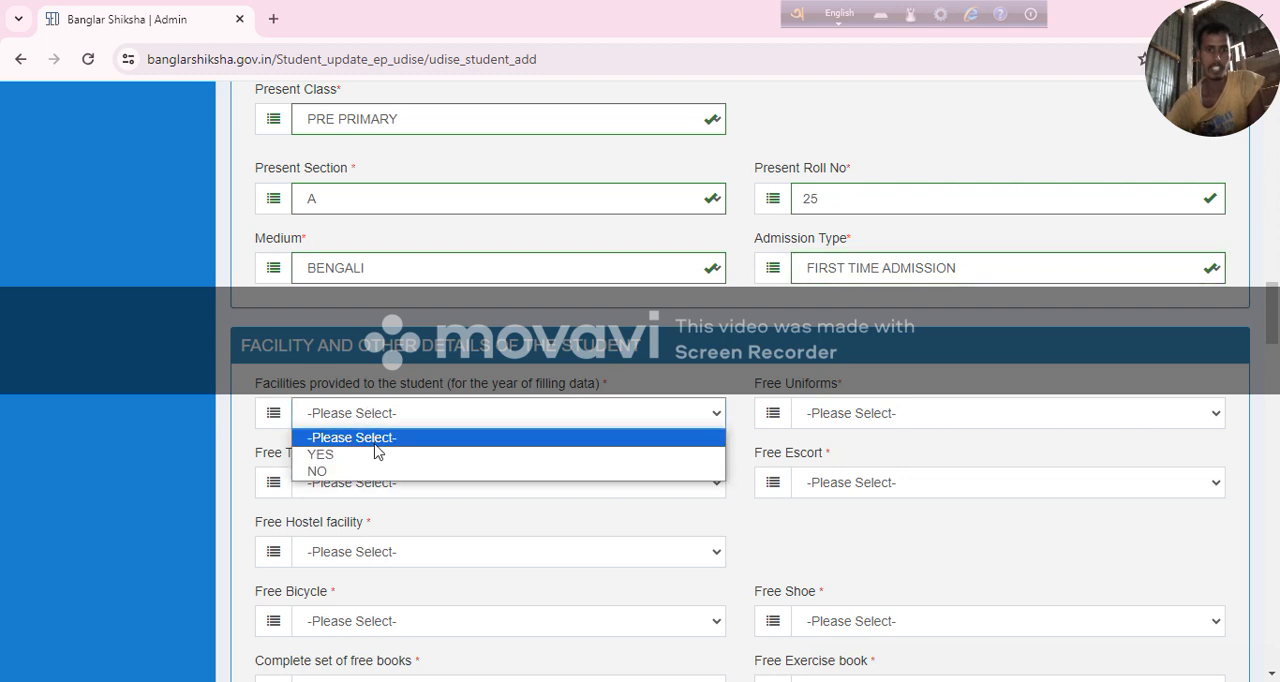
left_click(382, 456)
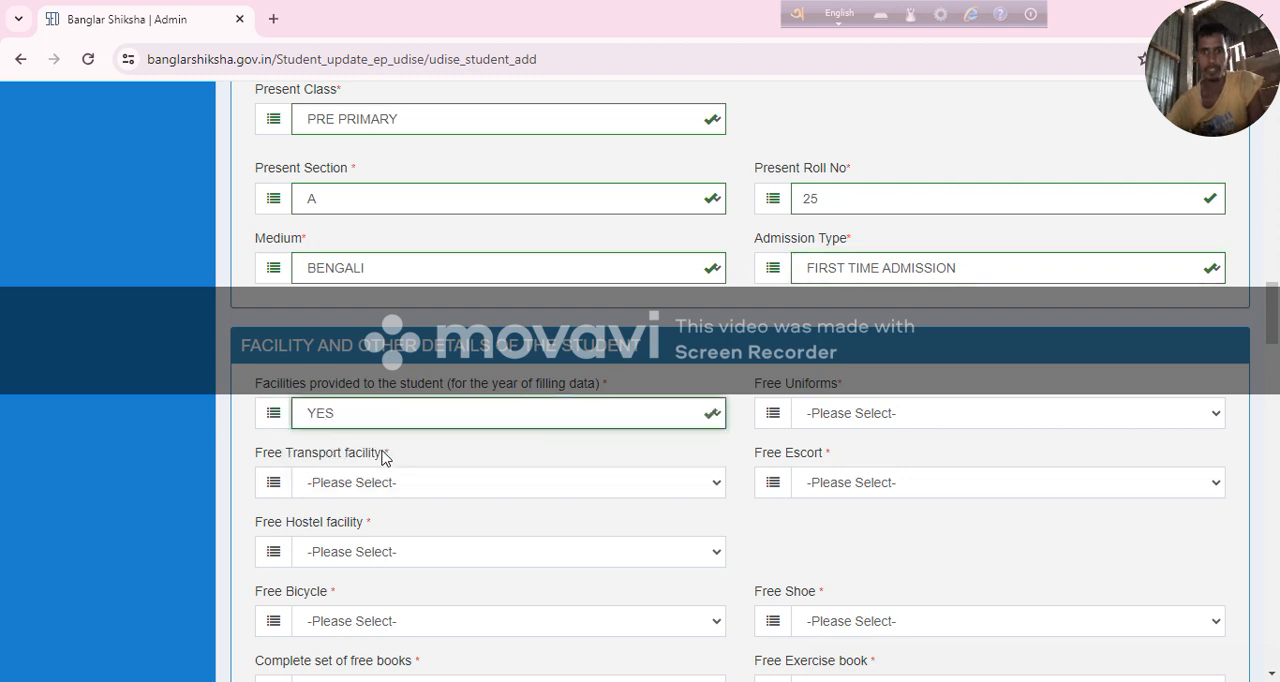
left_click(827, 413)
left_click(830, 471)
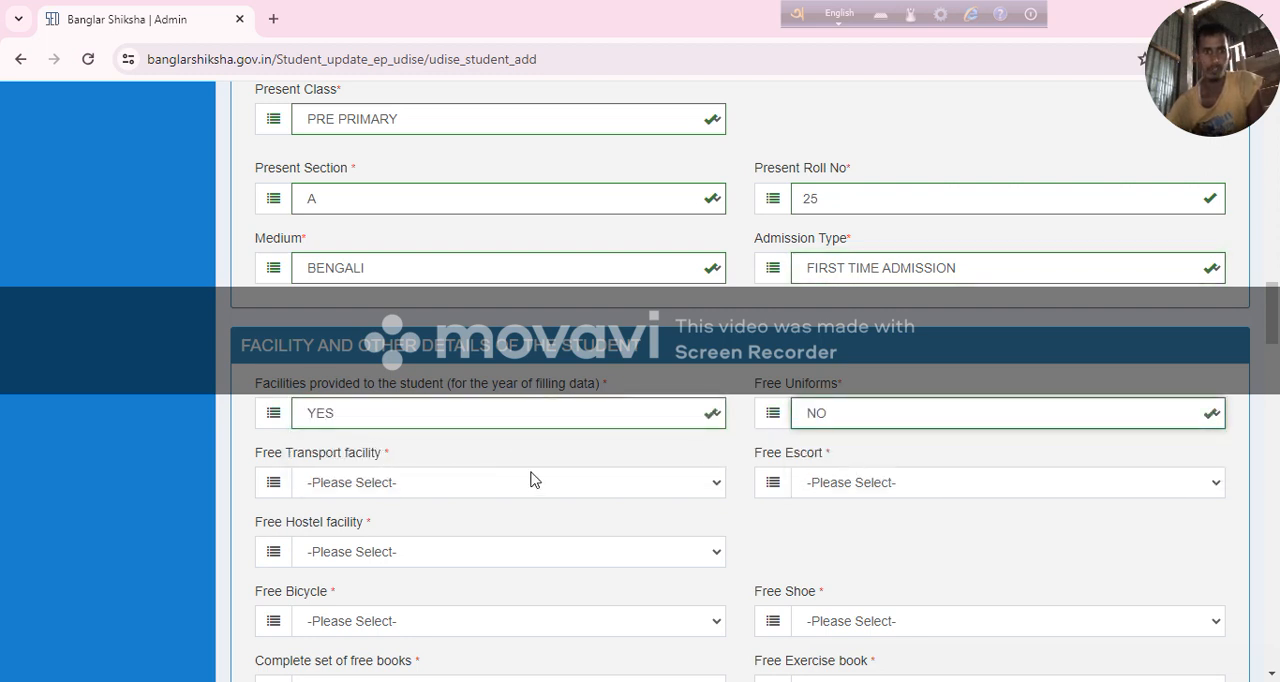
Answer NO for the student's free transport, free escort and free hostel facilities.
scroll(500, 454, "down", 1)
left_click(388, 396)
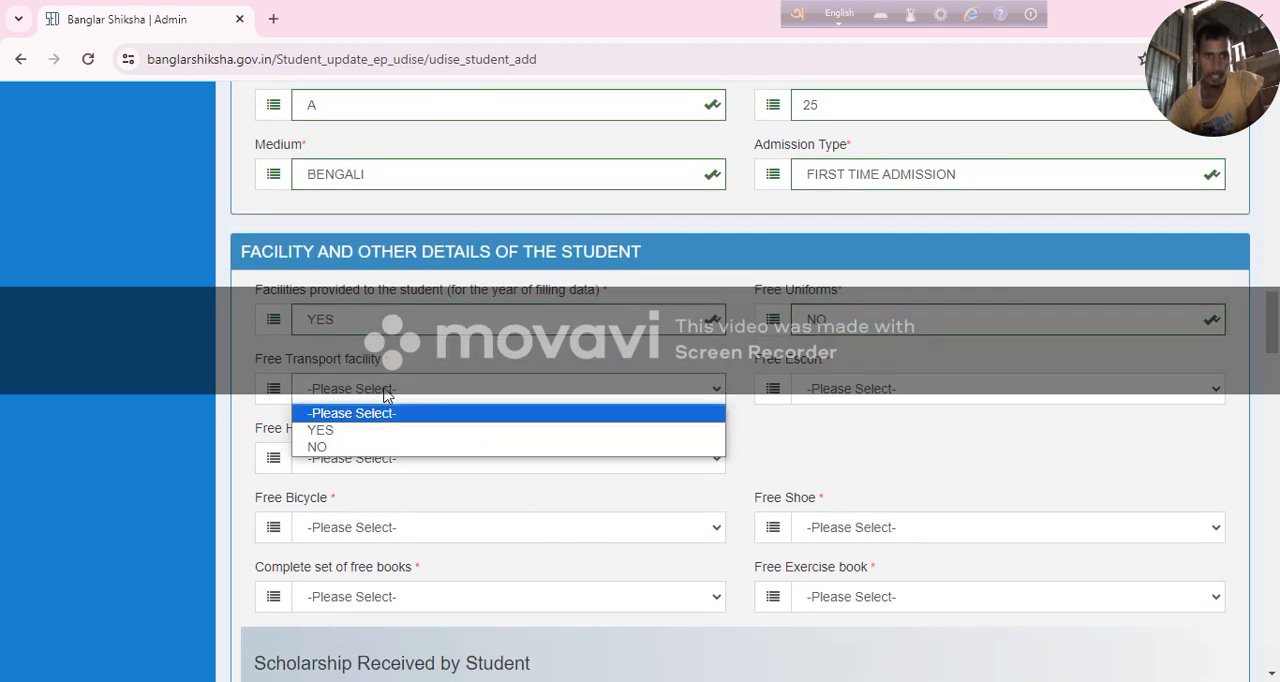
left_click(403, 446)
left_click(814, 396)
left_click(838, 447)
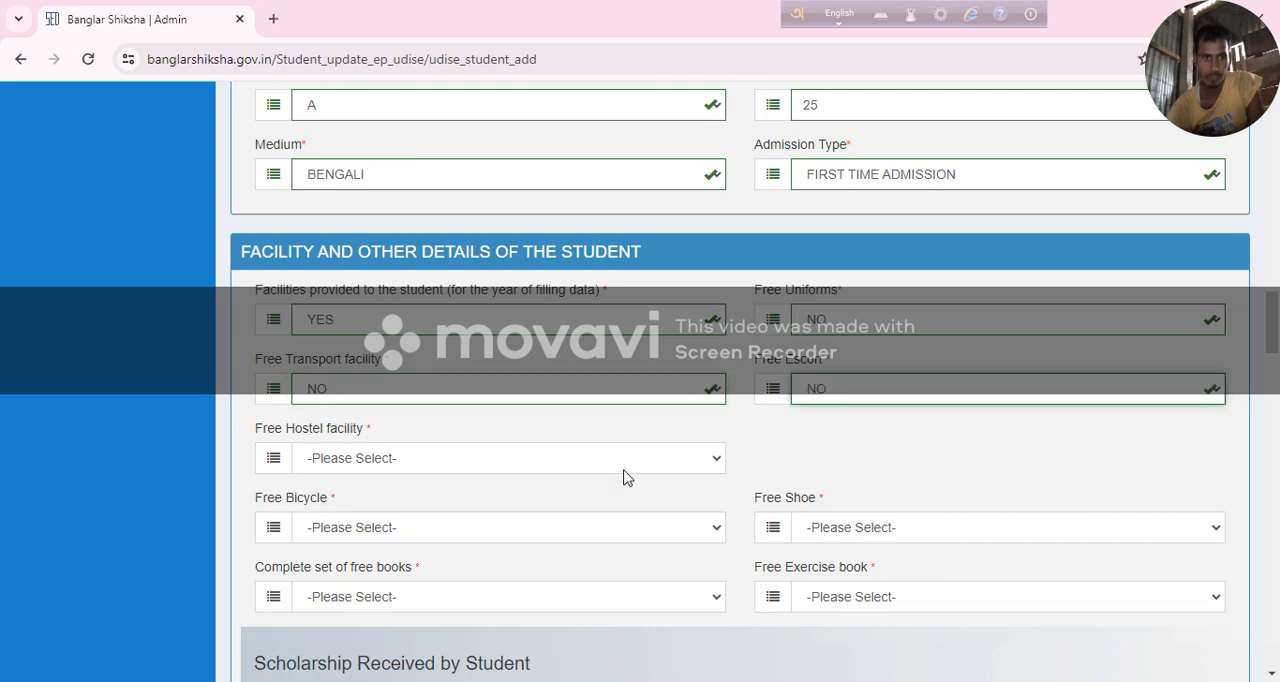
left_click(421, 466)
left_click(434, 515)
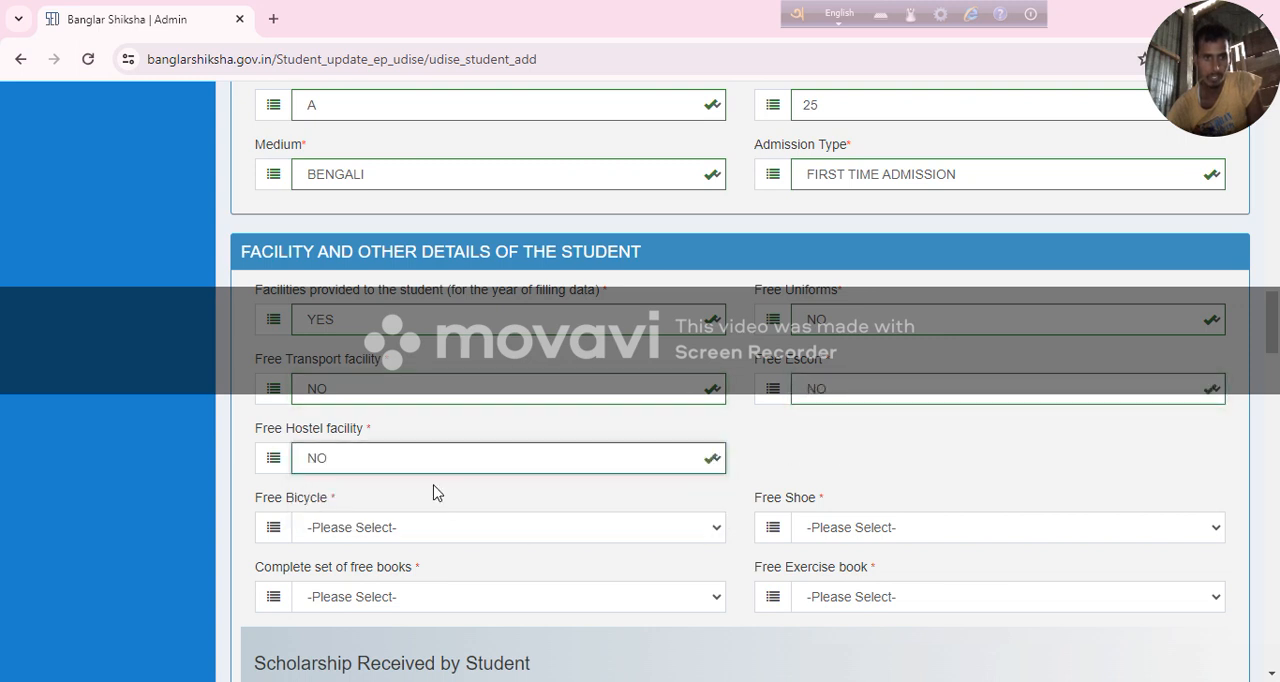
Answer NO to both Free Bicycle and Free Shoe.
scroll(440, 443, "down", 1)
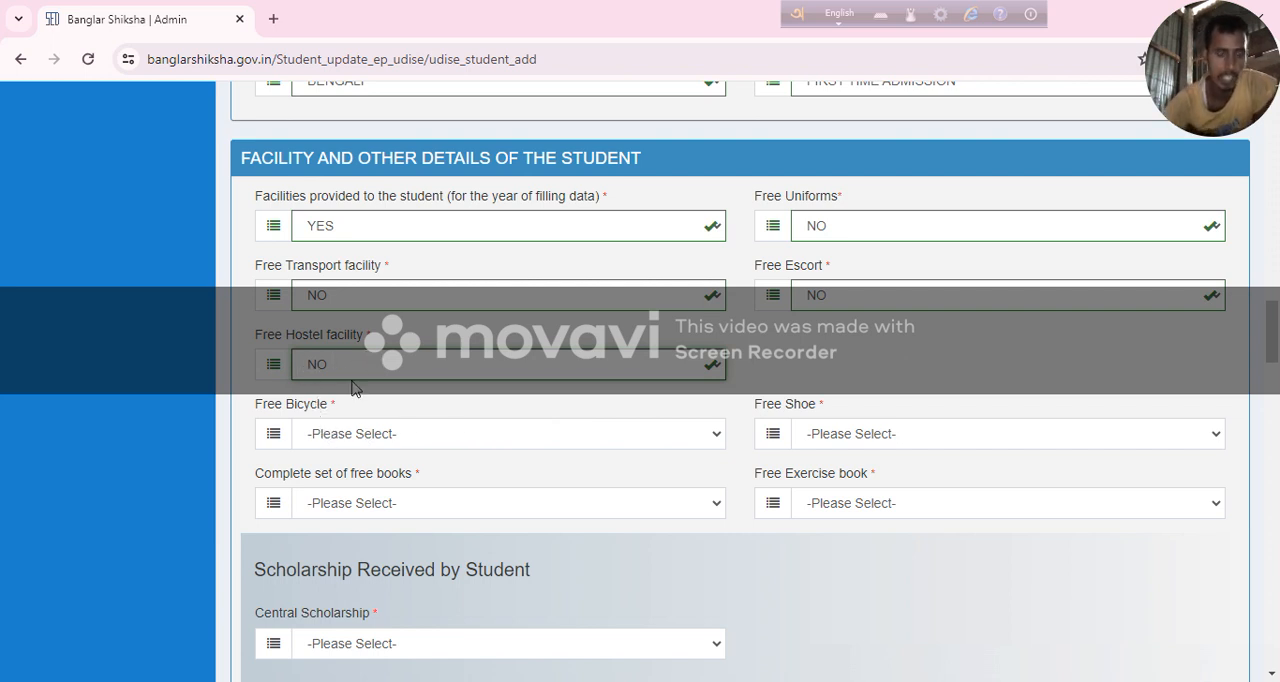
left_click(367, 434)
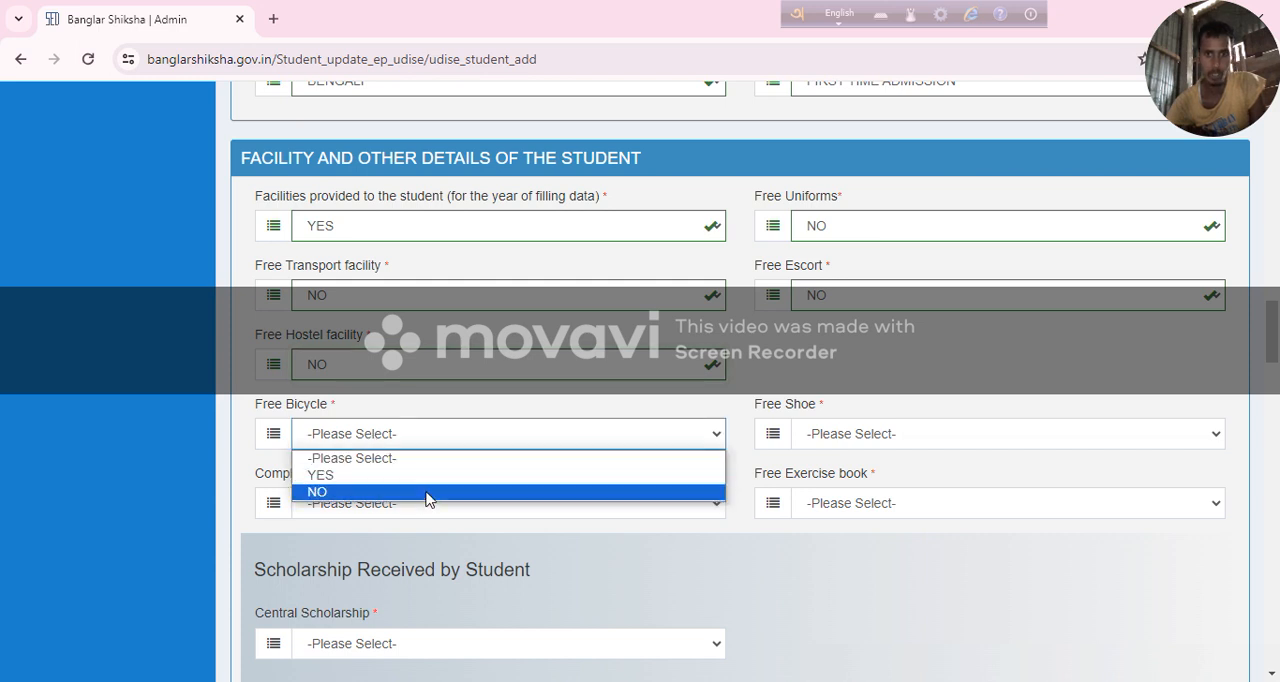
left_click(425, 491)
left_click(815, 446)
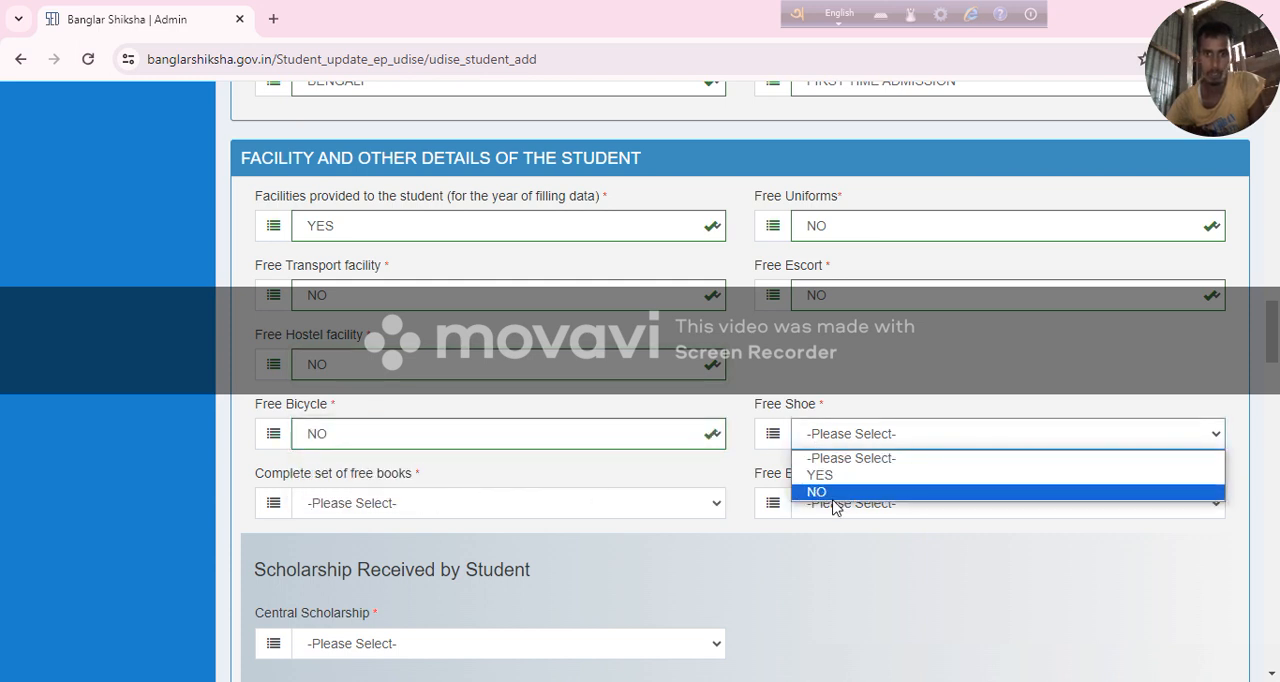
left_click(831, 494)
Answer YES to both the complete set of free books and the free exercise book.
scroll(370, 460, "down", 2)
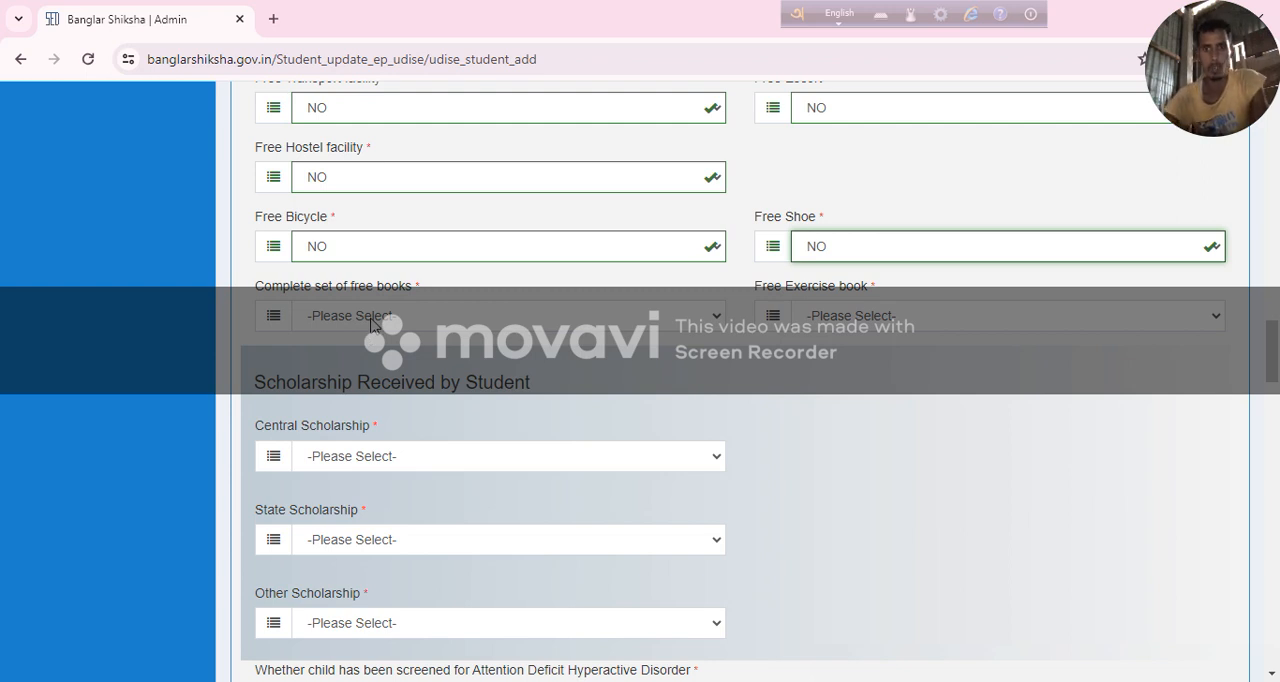
left_click(400, 322)
left_click(416, 356)
left_click(845, 320)
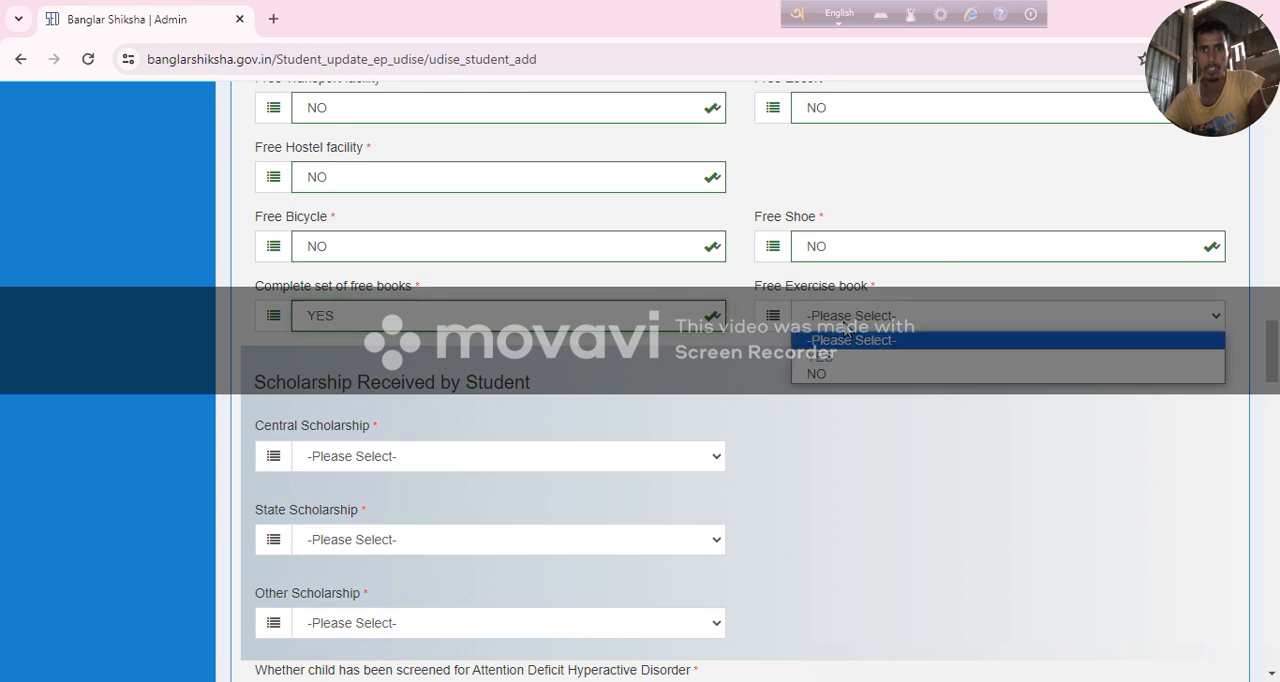
left_click(845, 357)
Set the student's Central Scholarship answer to NO.
scroll(393, 333, "down", 3)
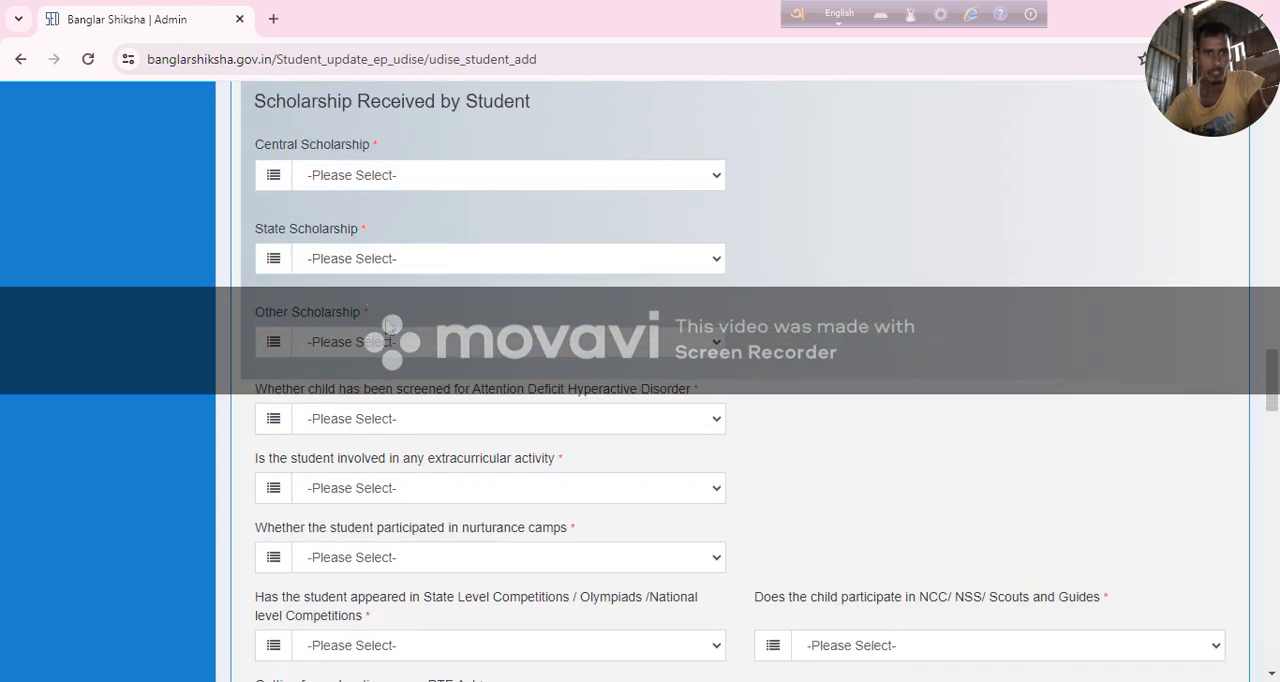
left_click(333, 180)
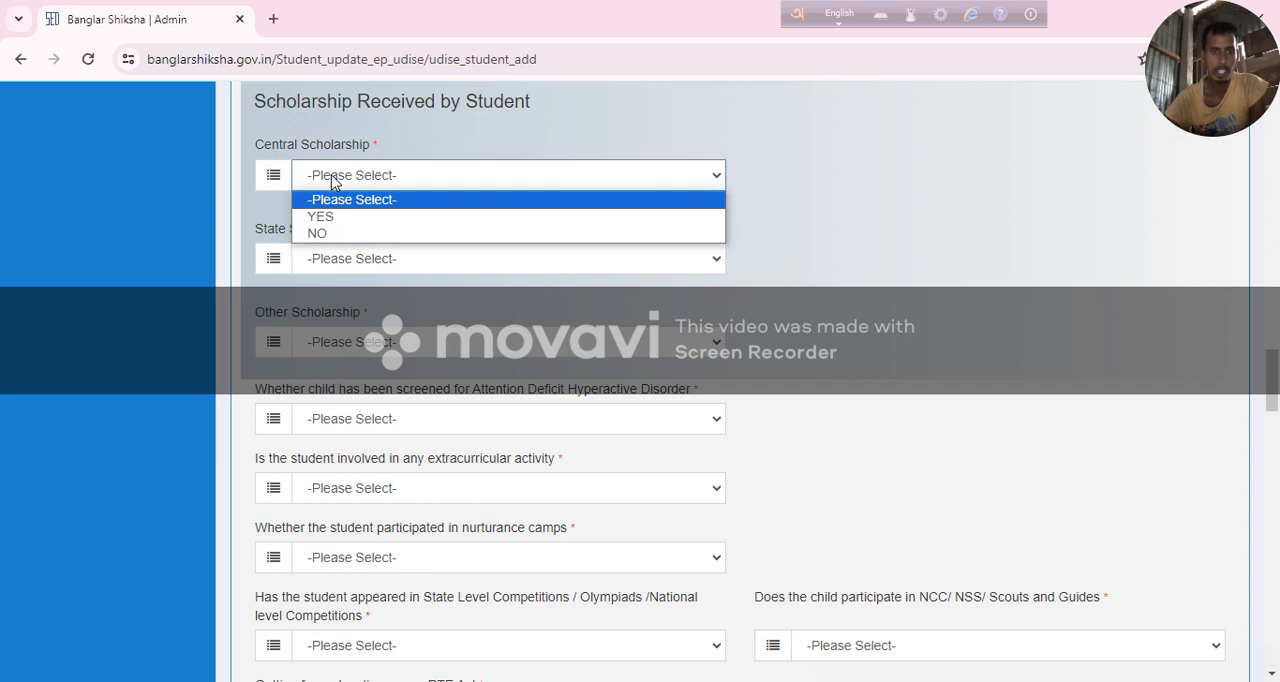
left_click(353, 216)
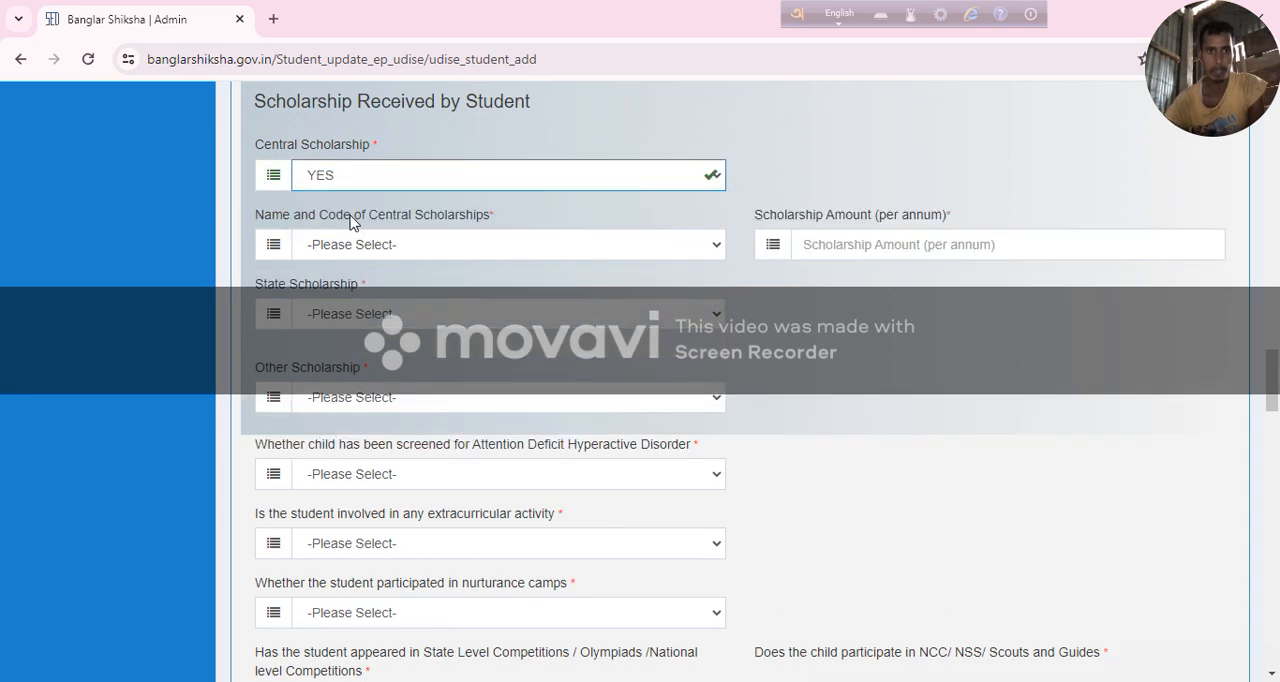
left_click(367, 182)
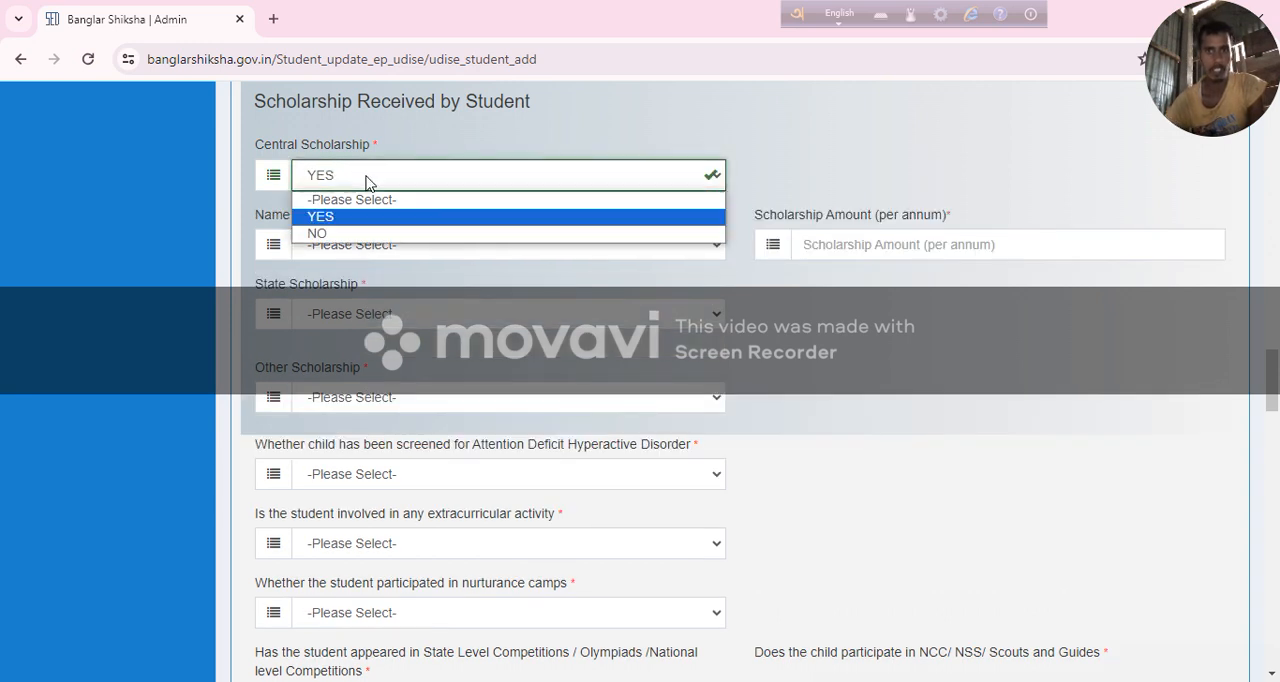
left_click(378, 233)
Set State Scholarship to YES, choose Aikyashree Pre-Matric Scholarship, and enter 1100 as the annual amount.
left_click(372, 262)
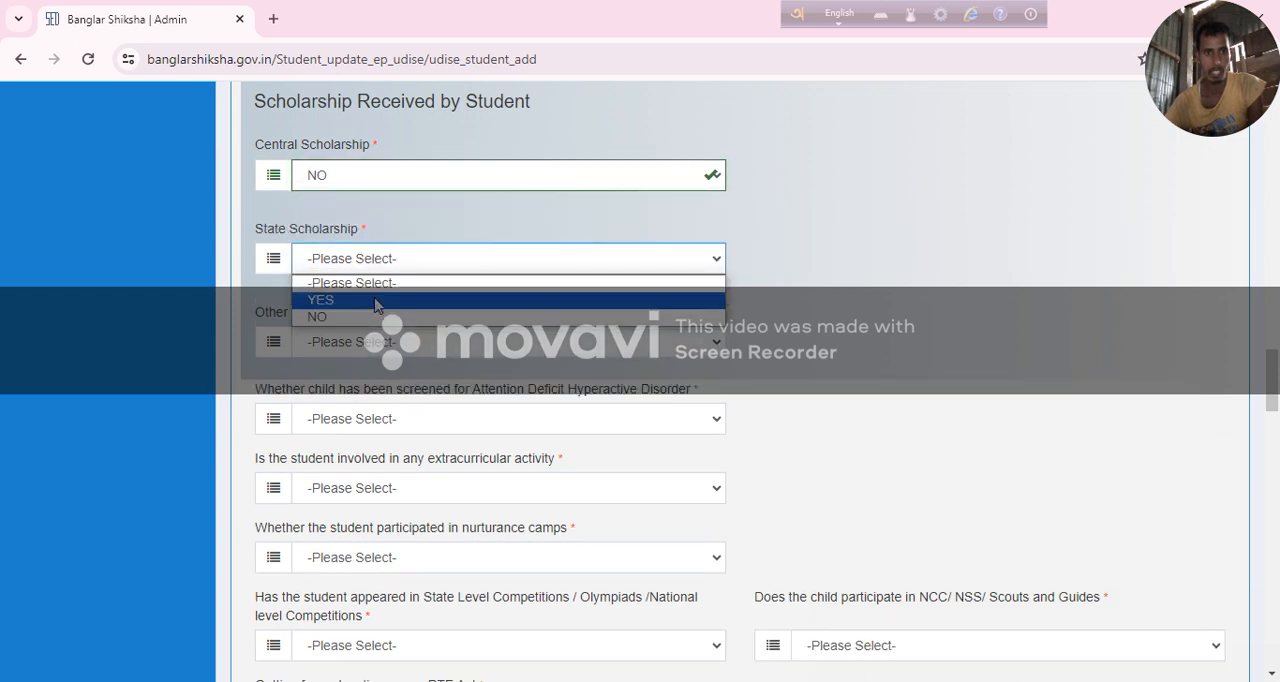
left_click(378, 298)
left_click(360, 329)
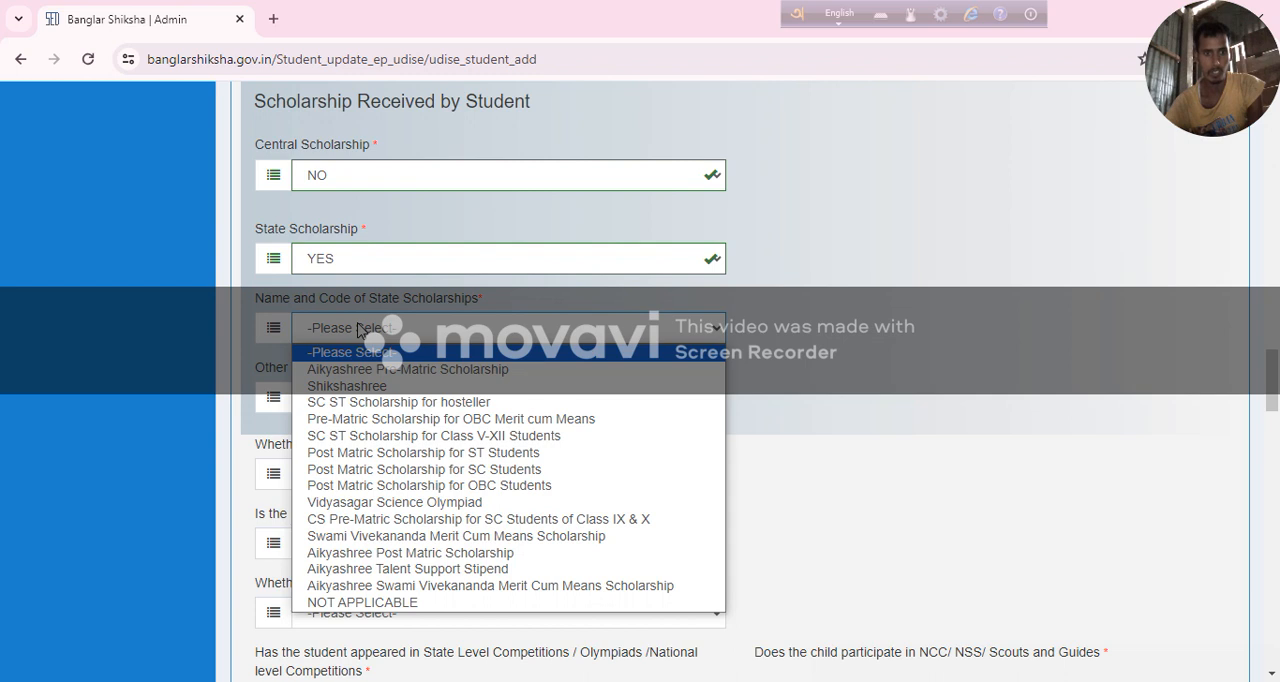
left_click(422, 371)
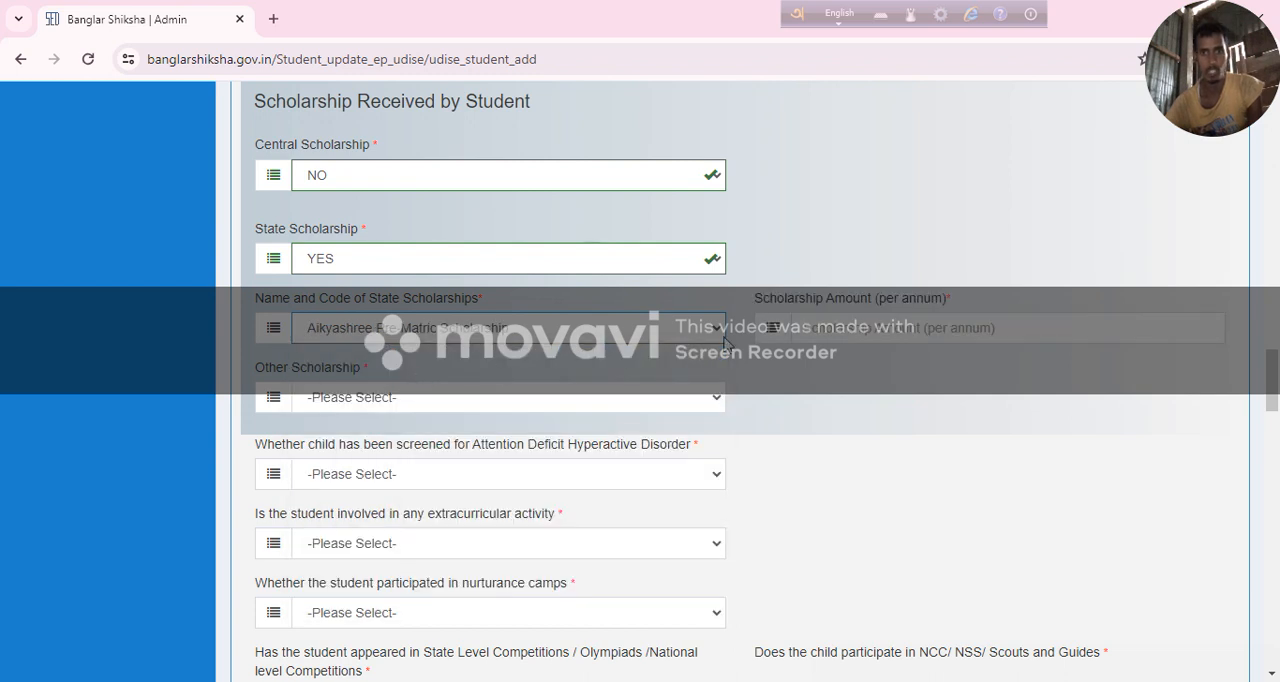
left_click(836, 326)
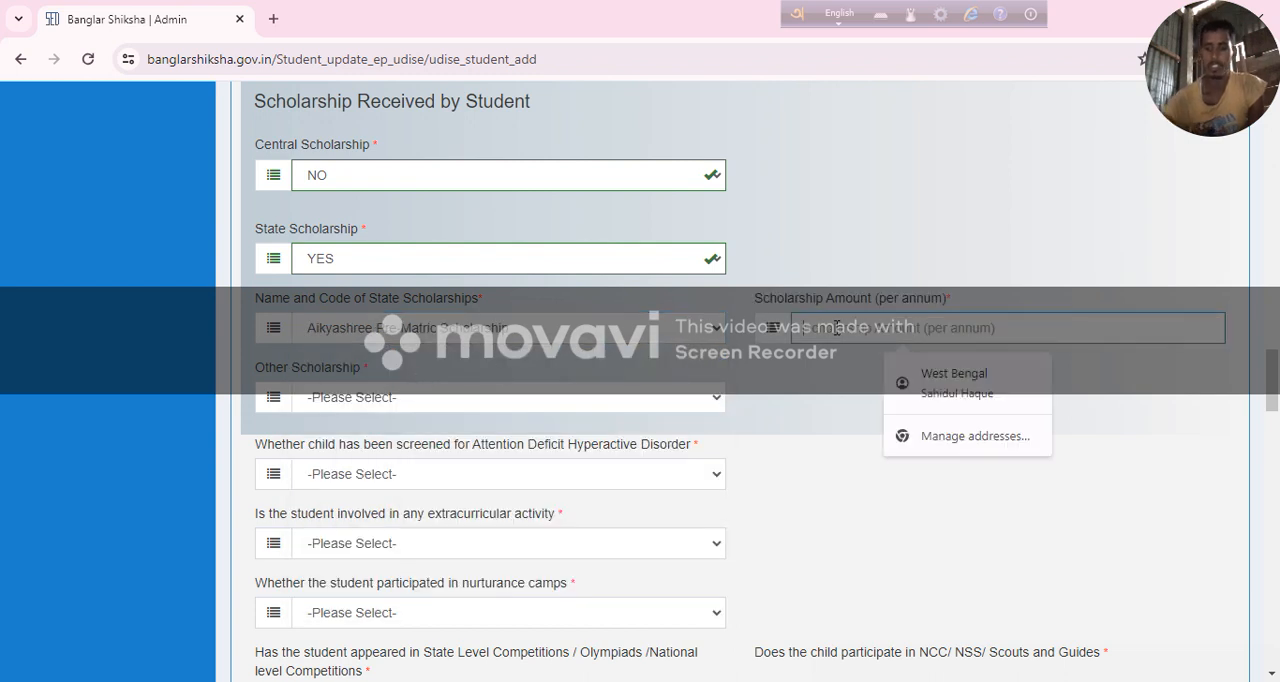
type("1100")
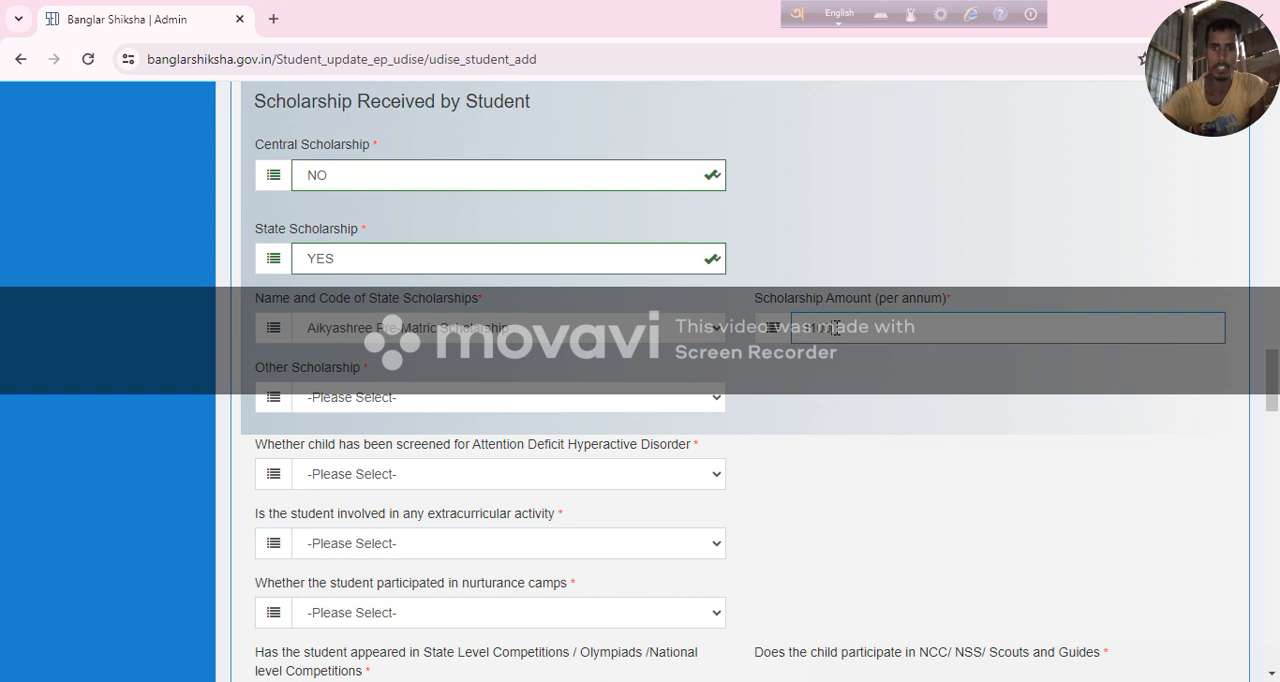
Answer NO to Other Scholarship and to the Attention Deficit Hyperactive Disorder screening question.
left_click(378, 398)
left_click(414, 452)
scroll(415, 455, "down", 1)
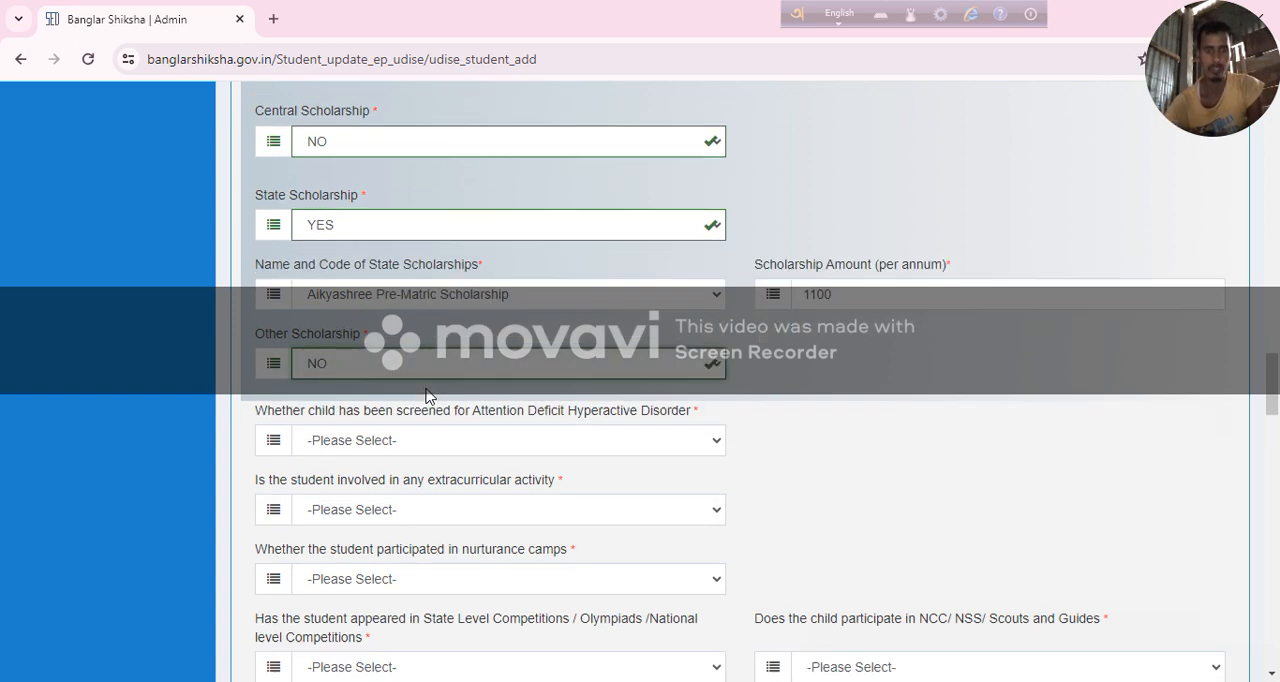
left_click(360, 390)
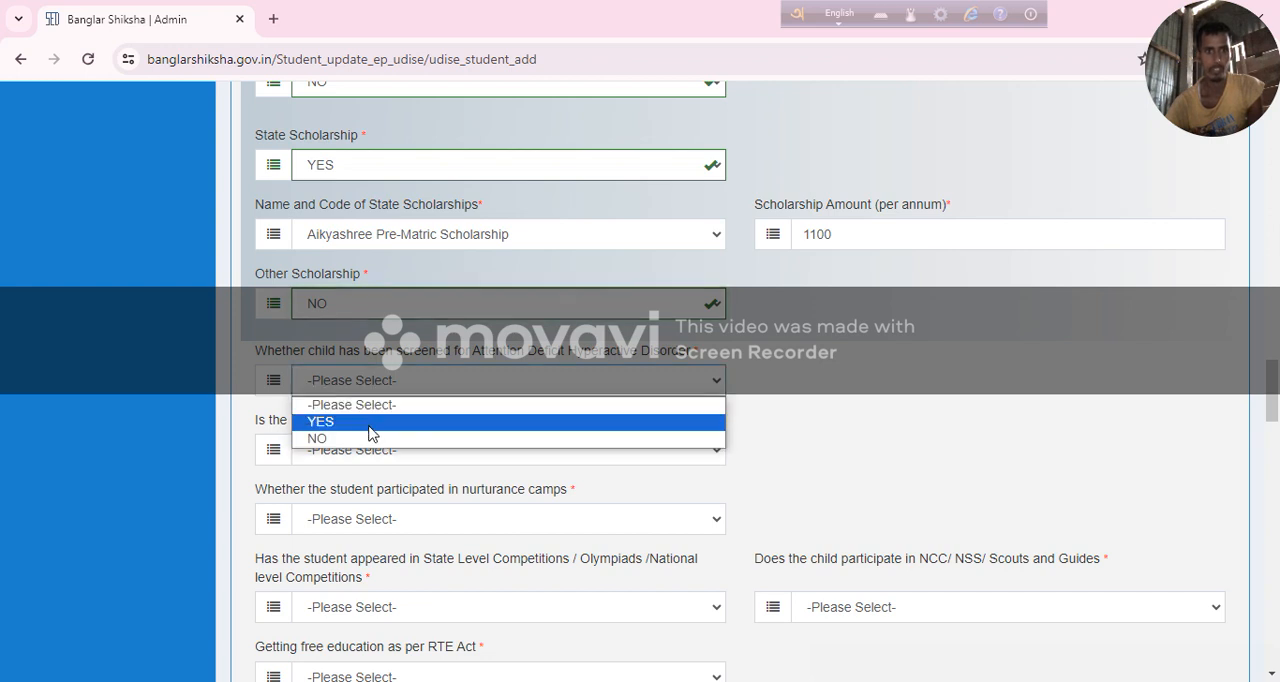
left_click(375, 439)
Answer NO to the student's involvement in extracurricular activity and participation in nurturance camps.
left_click(378, 458)
left_click(390, 508)
scroll(400, 440, "down", 2)
left_click(395, 343)
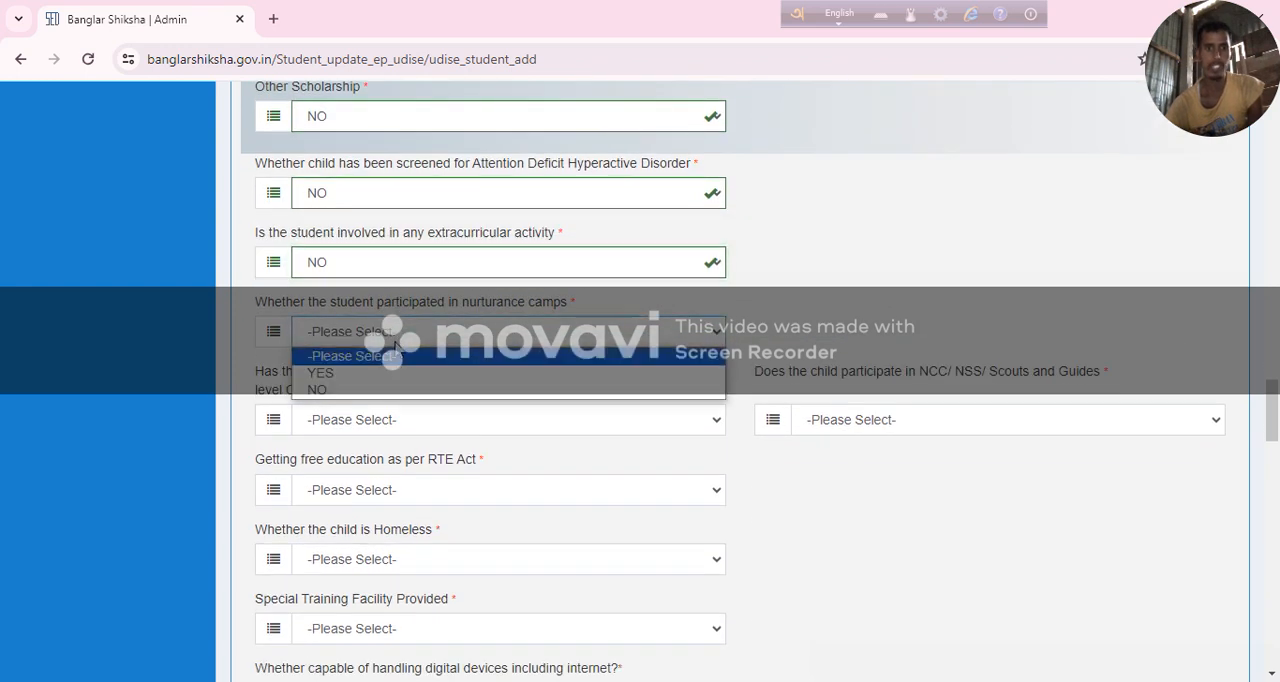
left_click(406, 392)
Answer NO to state or national level competitions and Olympiads, and NO to NCC/NSS/Scouts and Guides participation.
scroll(407, 380, "down", 2)
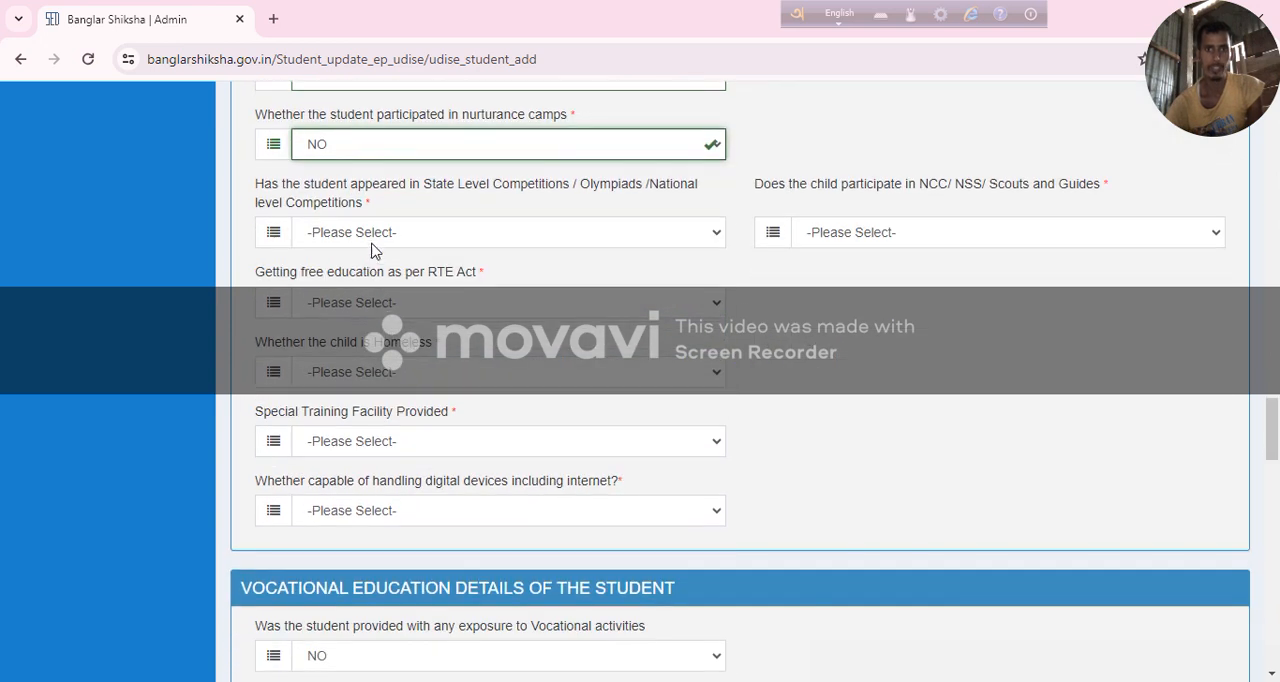
left_click(376, 233)
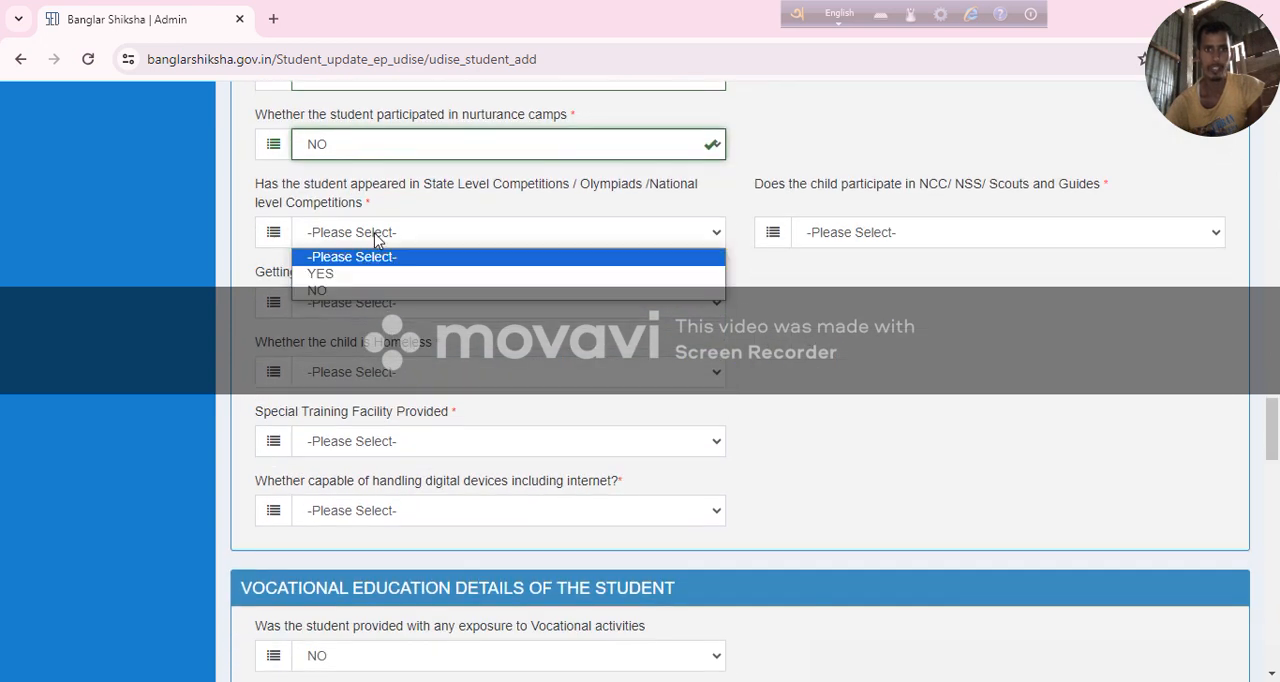
left_click(405, 290)
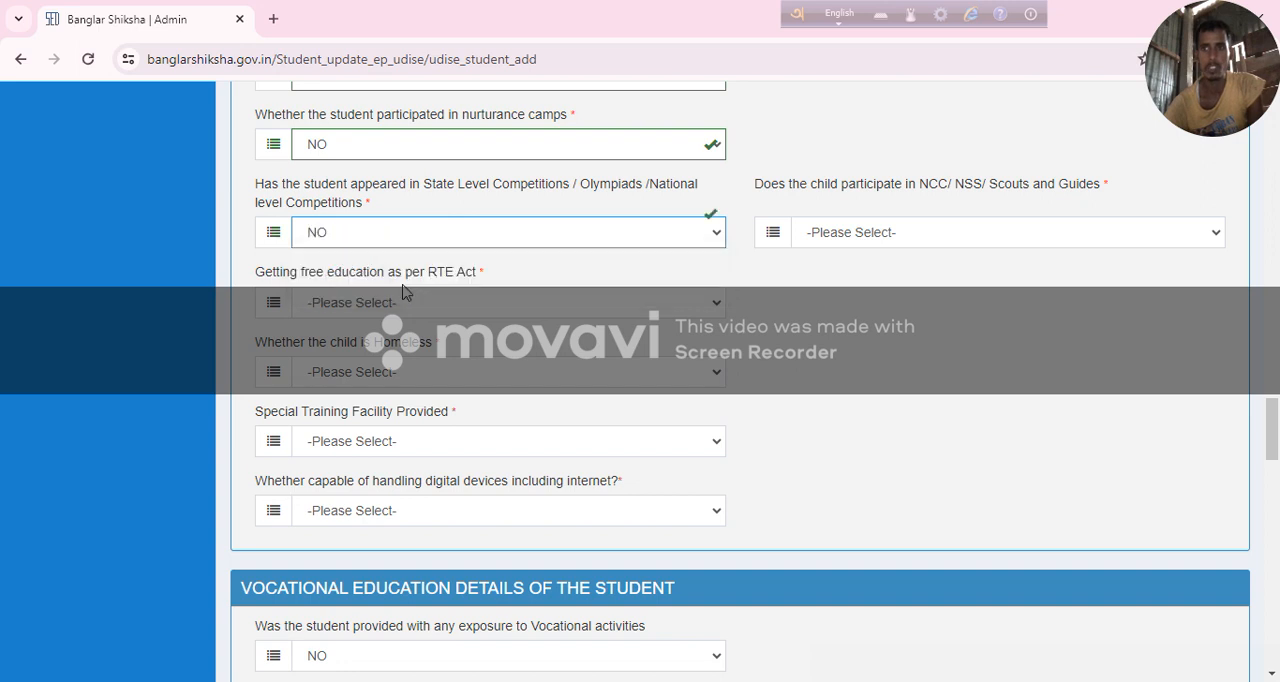
left_click(838, 236)
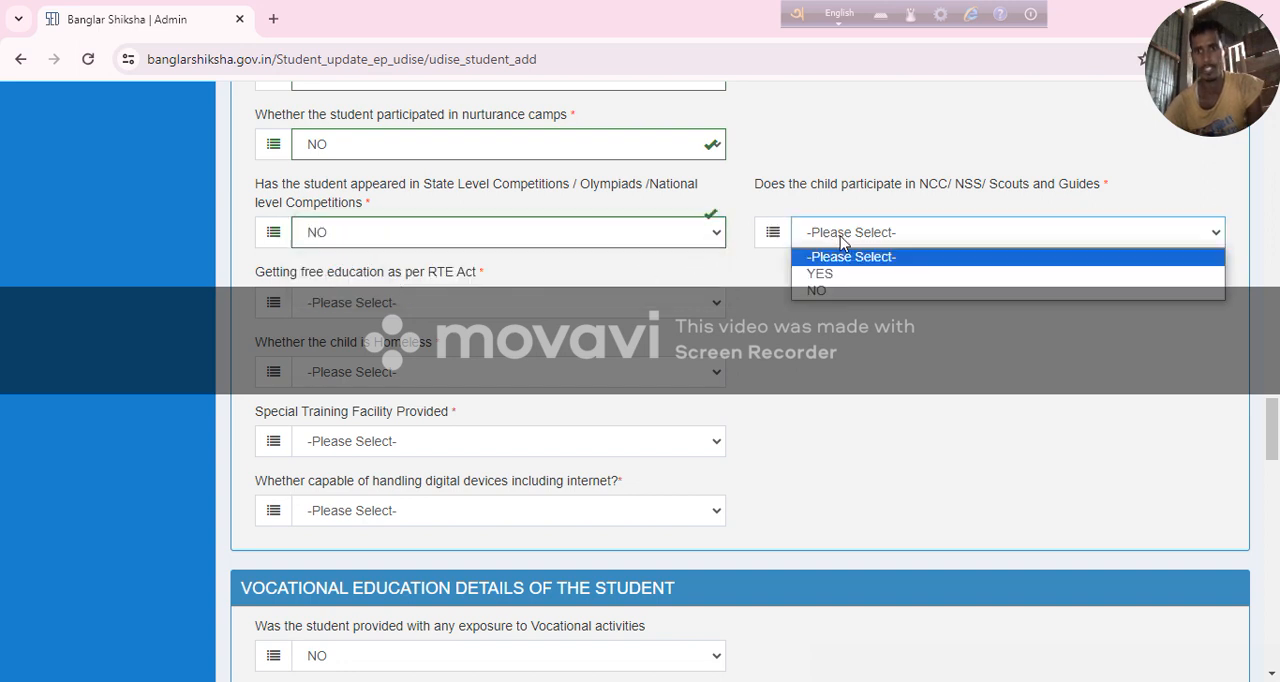
left_click(866, 291)
Set free education as per the RTE Act to NO and the child's homeless status to NOT APPLICABLE.
left_click(364, 310)
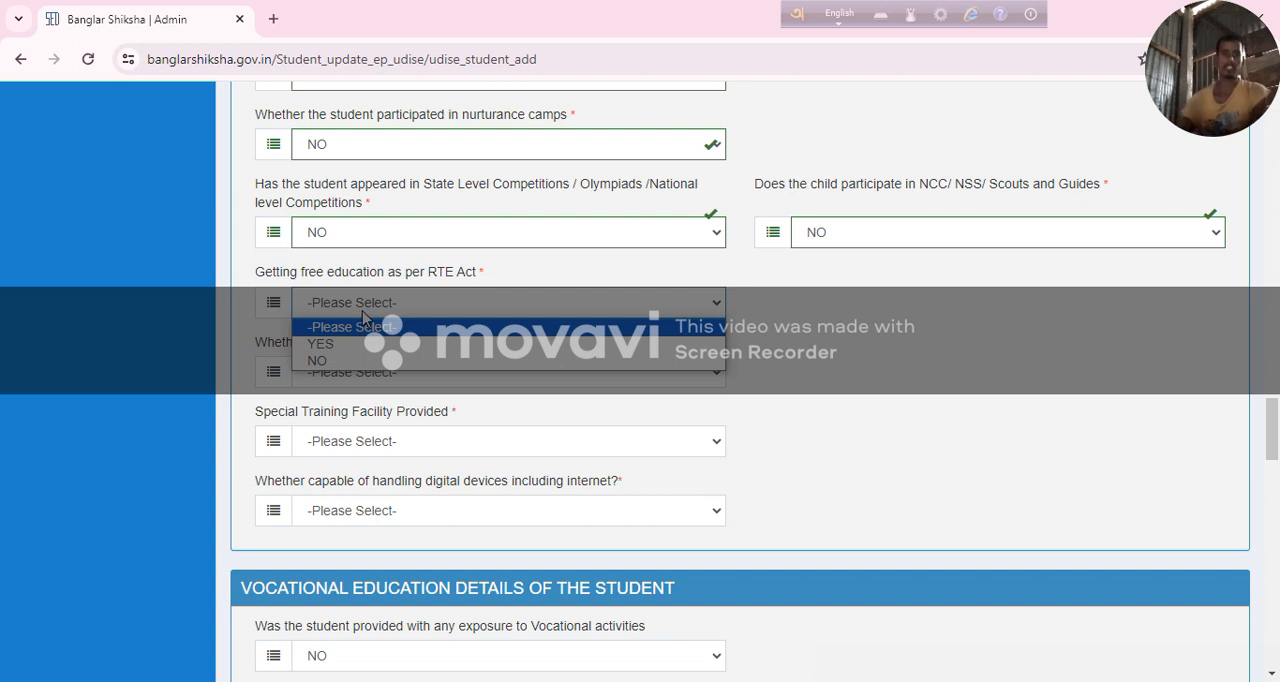
left_click(357, 364)
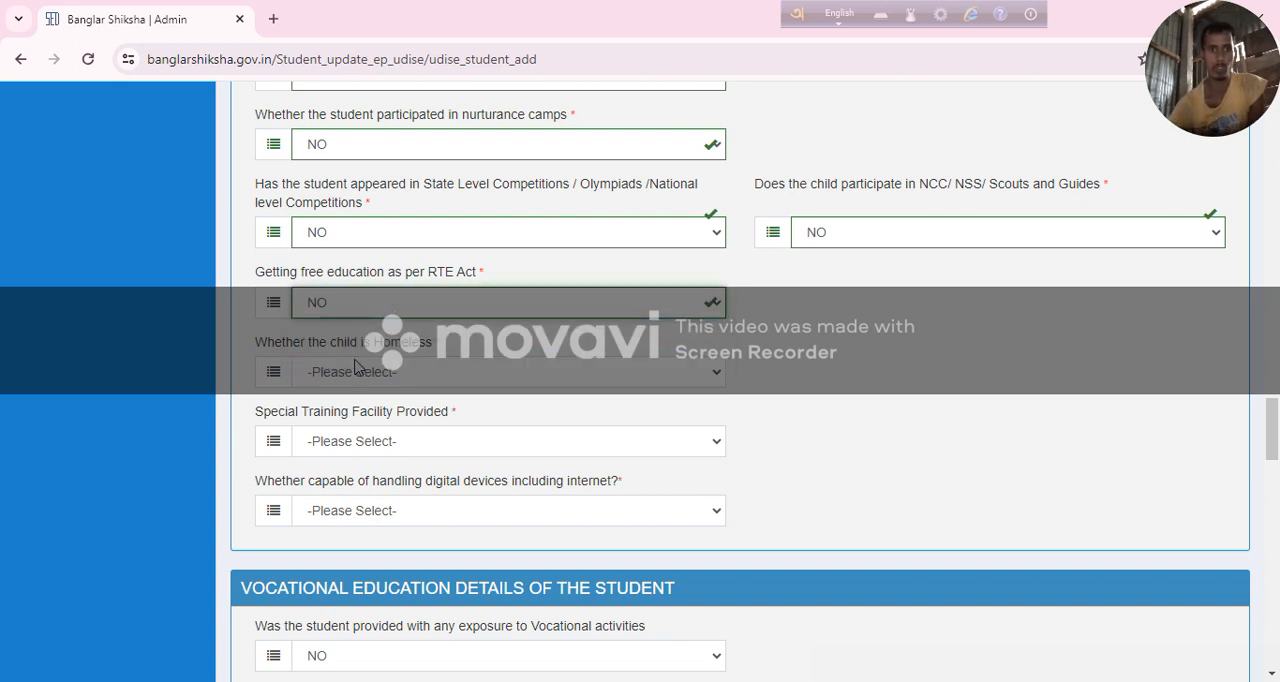
left_click(353, 376)
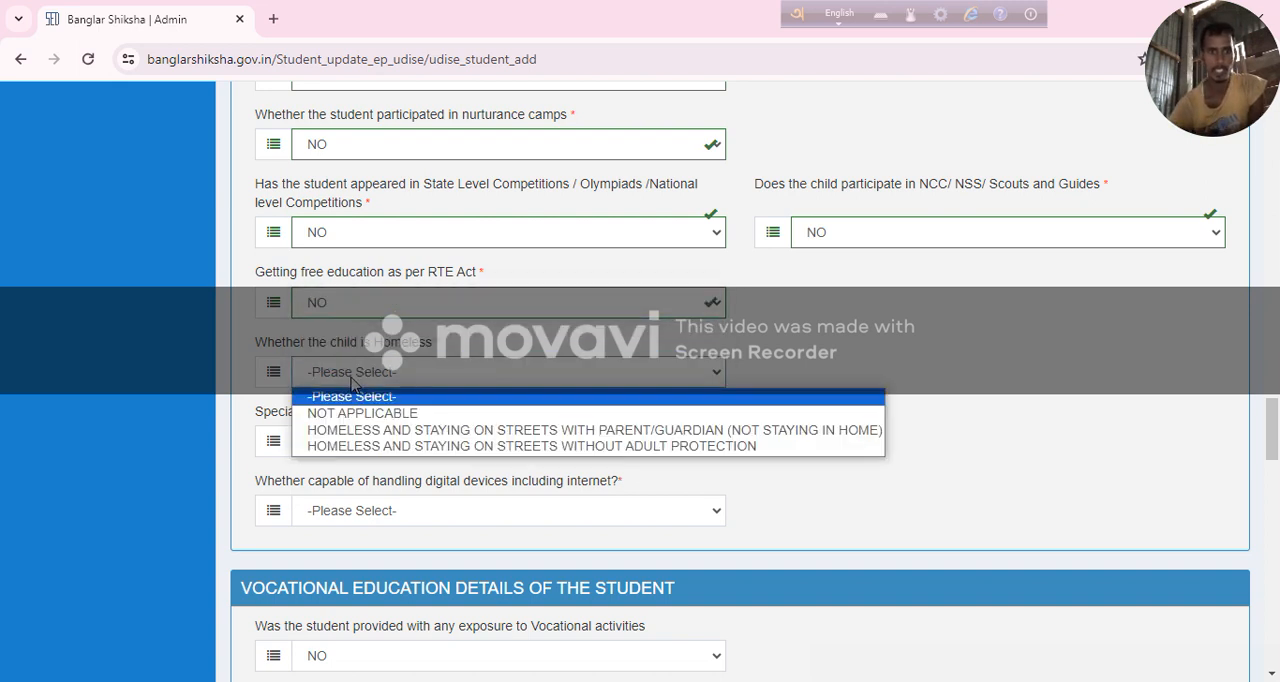
left_click(397, 421)
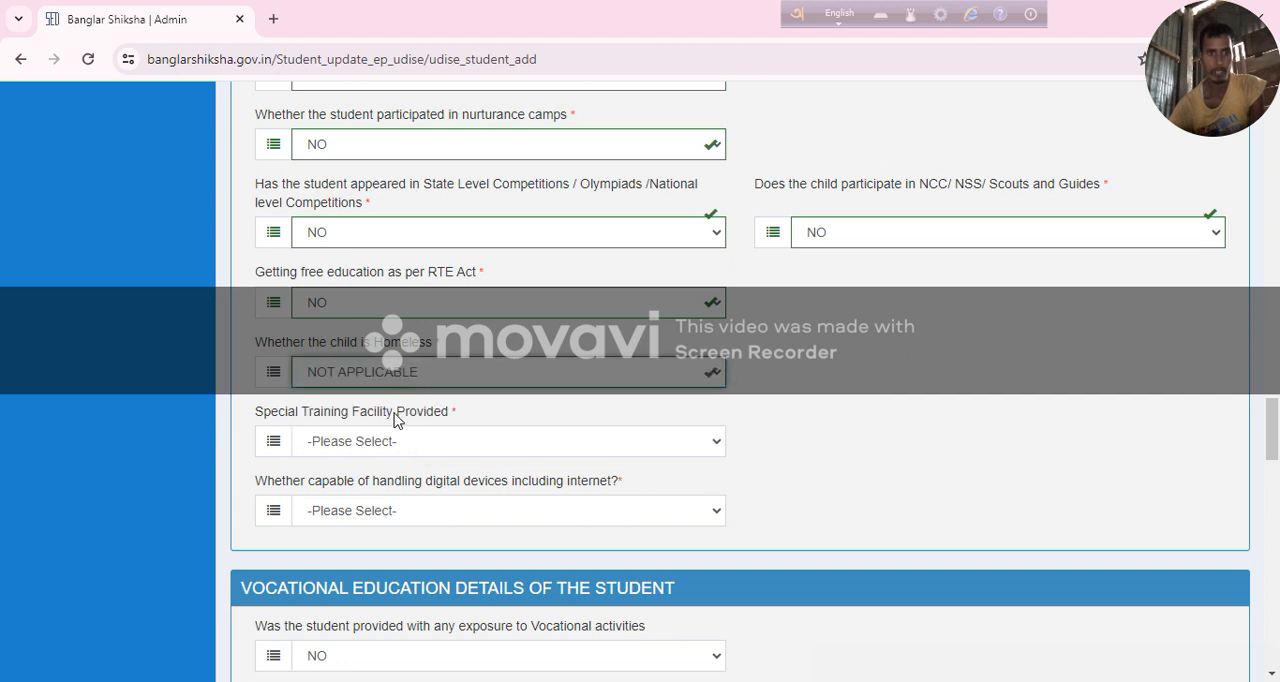
Answer NO to Special Training Facility Provided and to the capability of handling digital devices including internet.
scroll(413, 390, "down", 1)
left_click(400, 347)
left_click(393, 406)
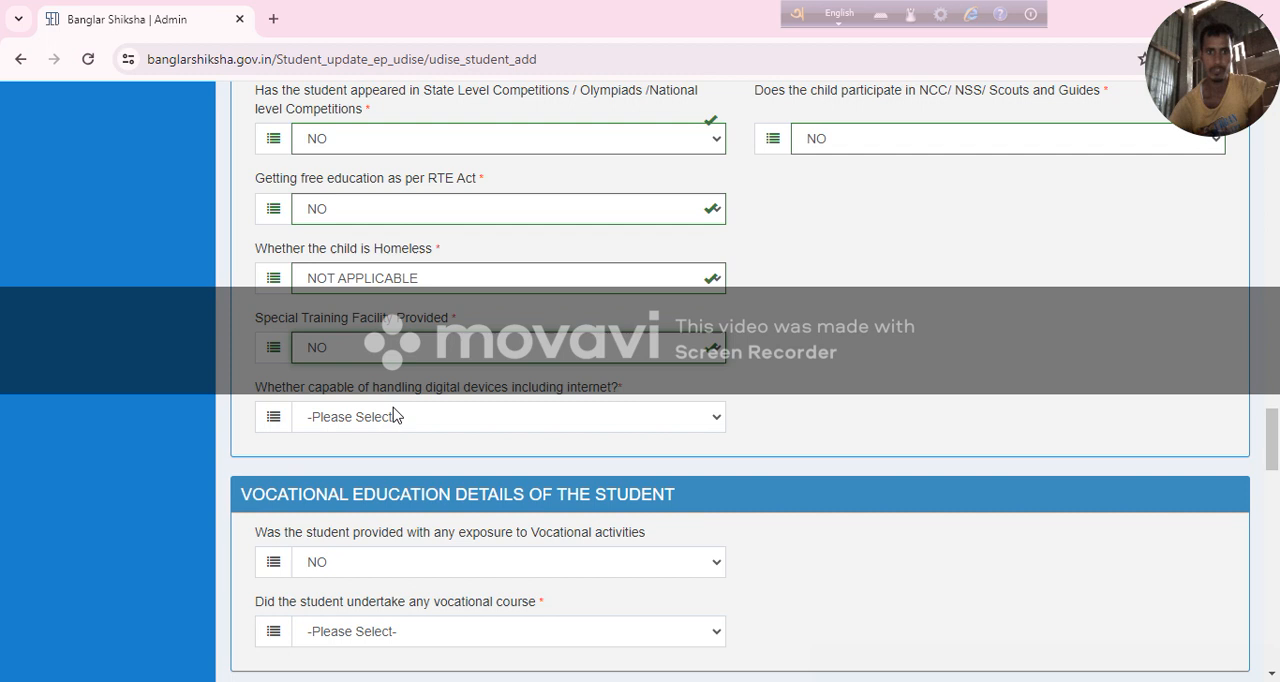
left_click(394, 417)
left_click(430, 475)
Answer NO to whether the student undertook any vocational course.
scroll(420, 470, "down", 3)
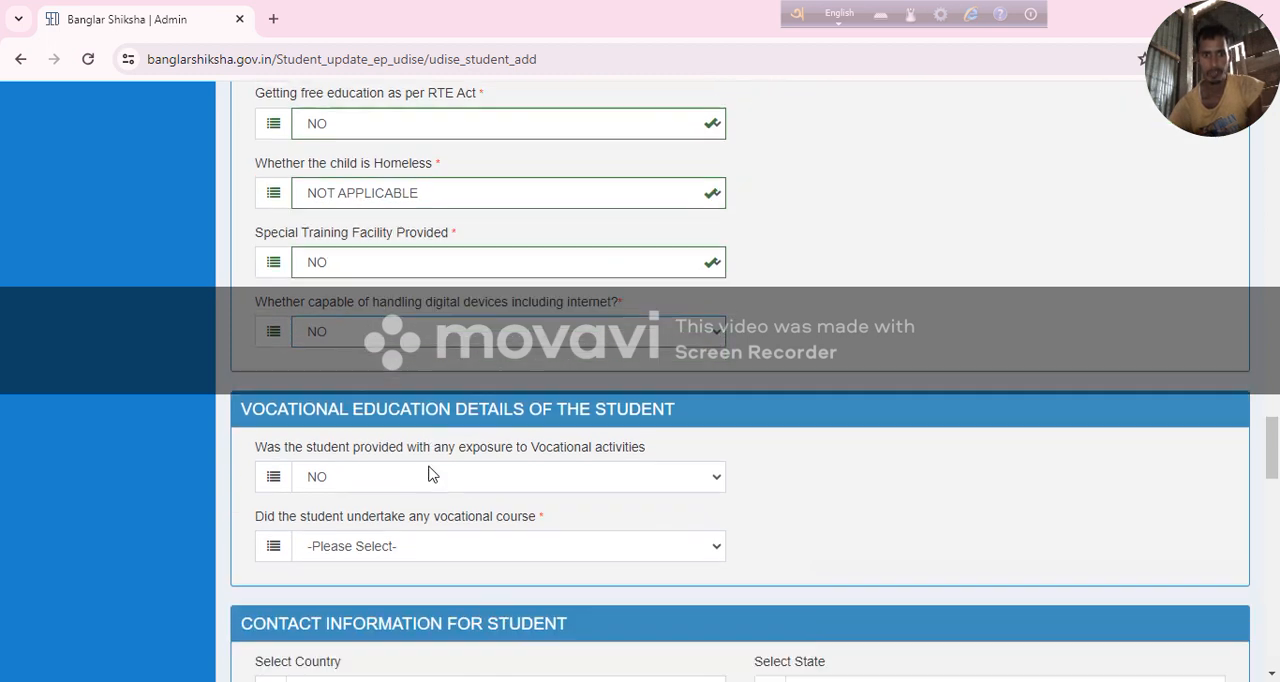
left_click(391, 358)
left_click(387, 408)
Enter the student's address in the contact information for the student.
scroll(386, 395, "down", 2)
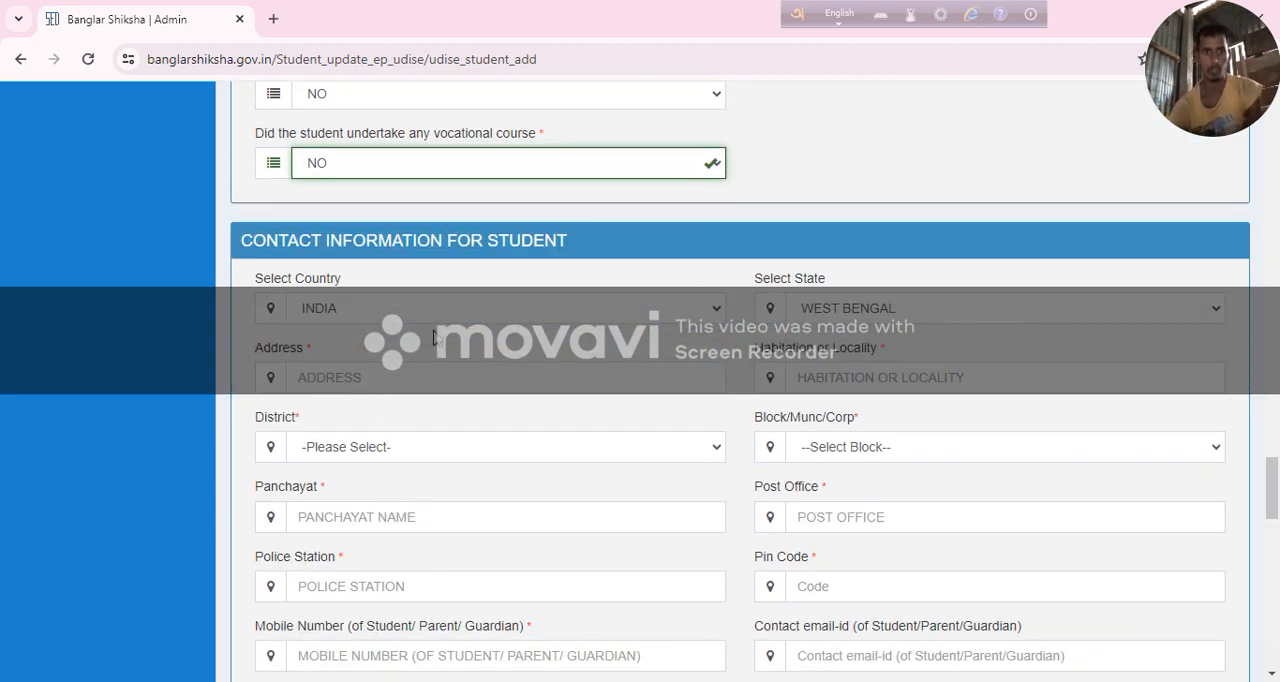
left_click(381, 377)
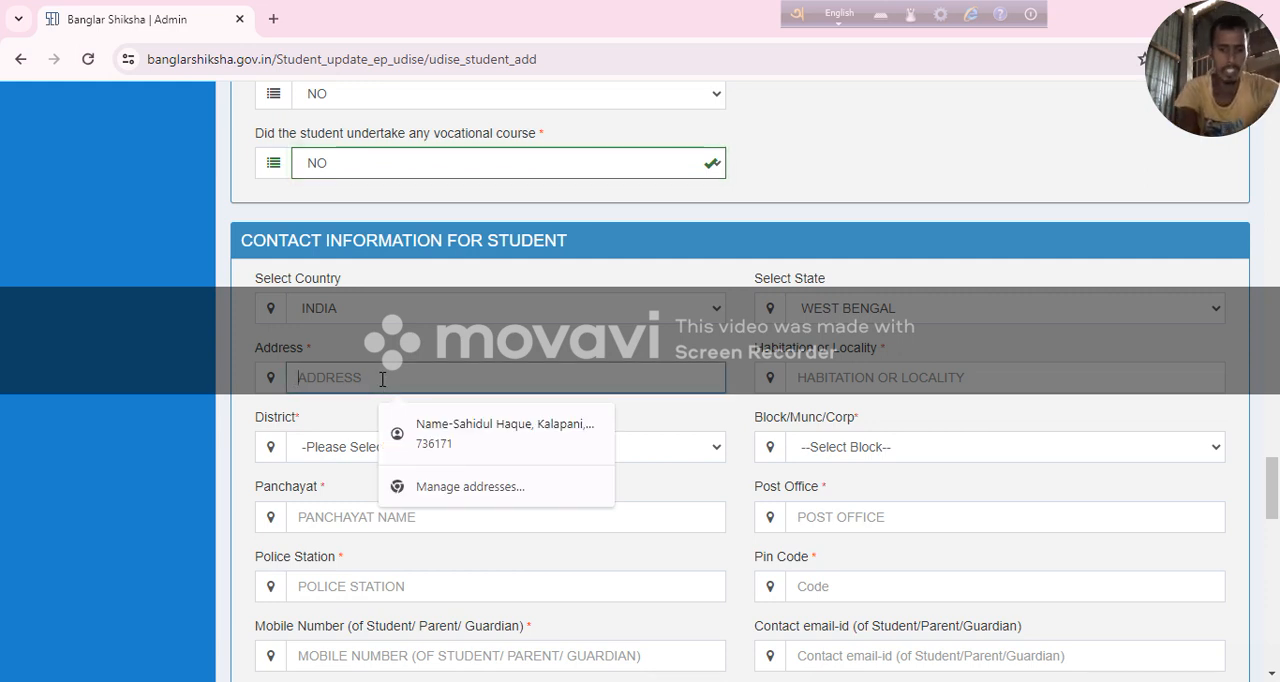
type("KALAPANI")
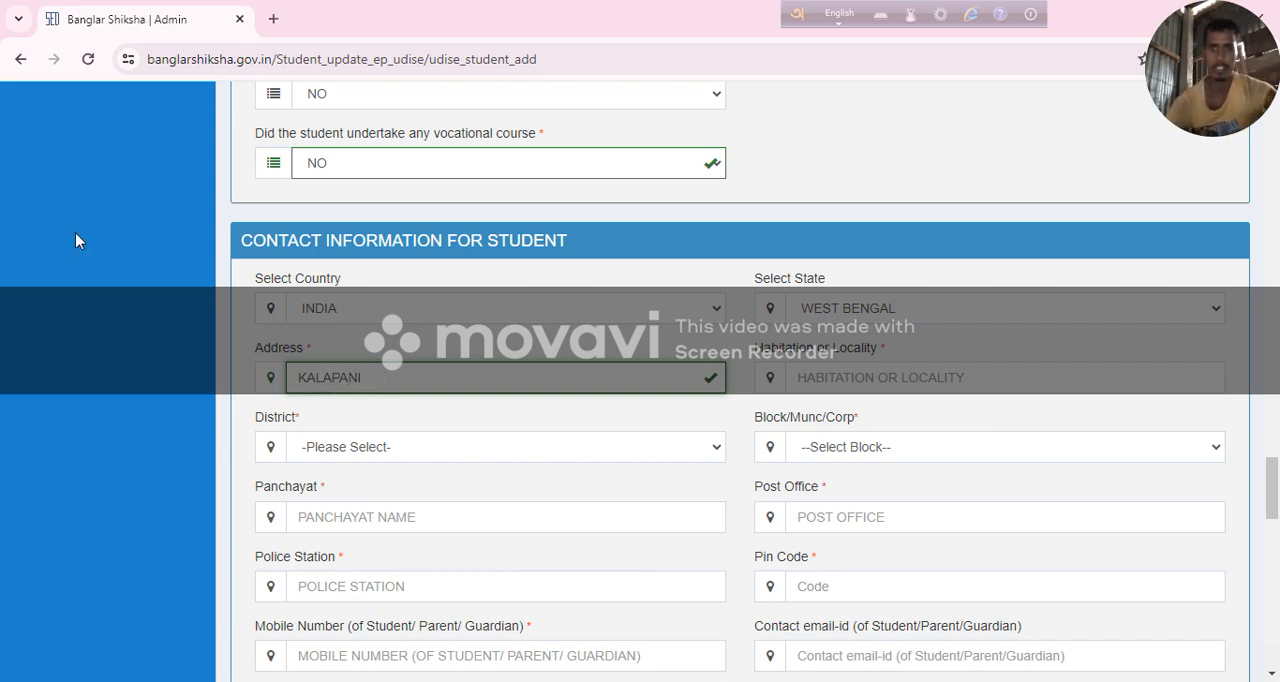
left_click(840, 376)
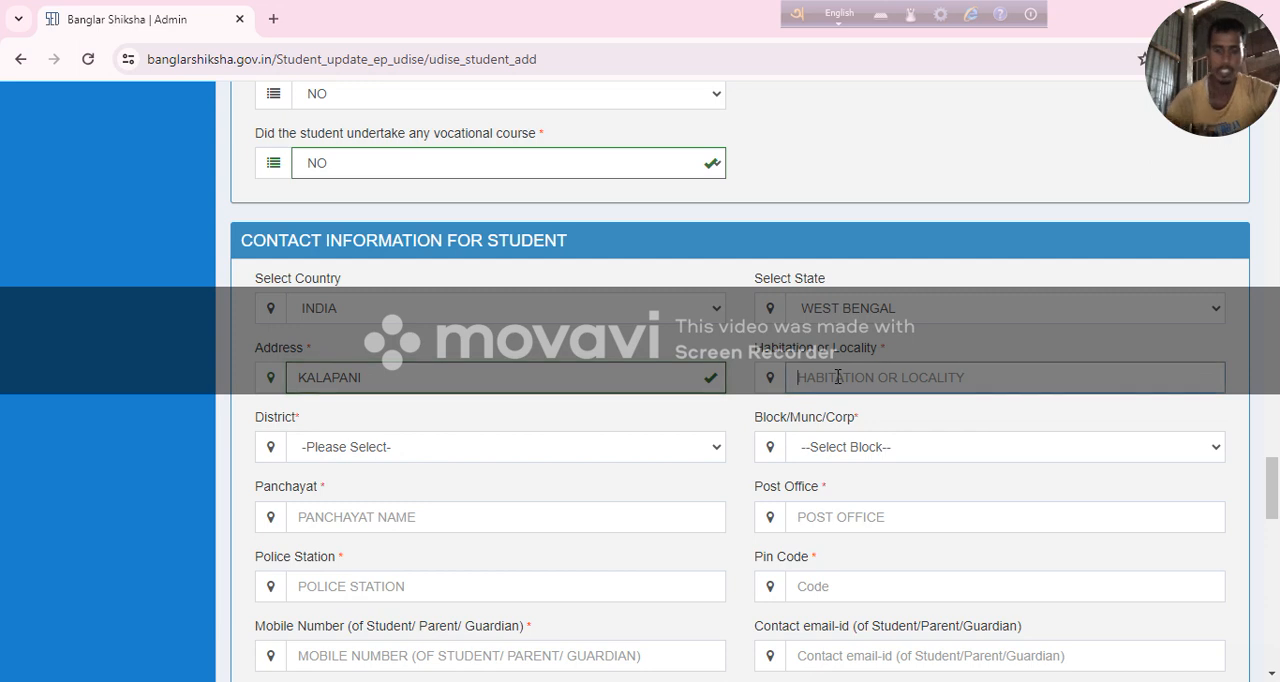
type("KA")
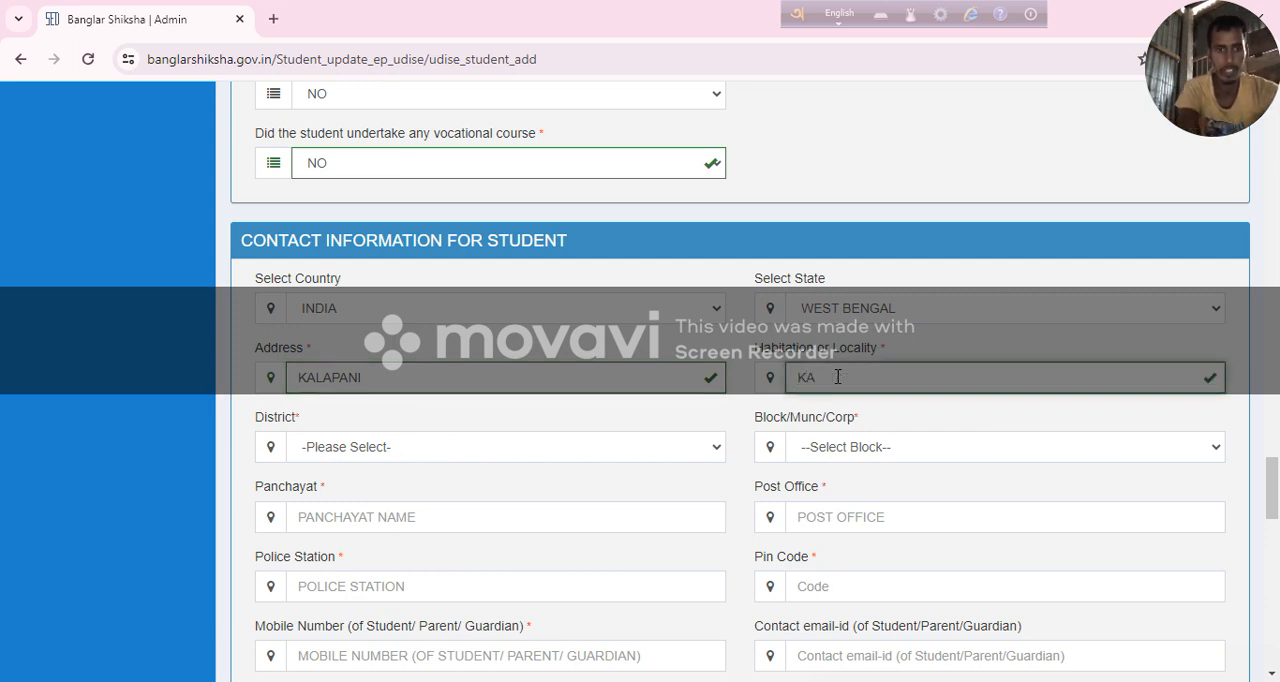
key("BackSpace")
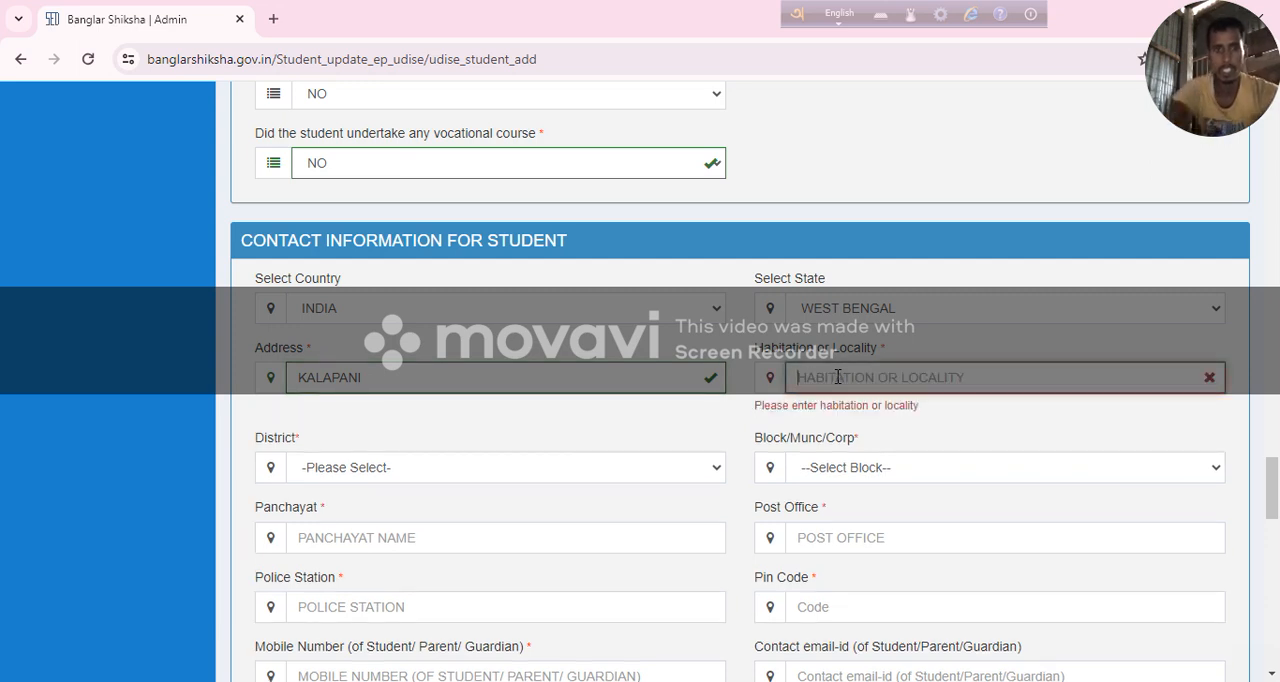
Copy the student's Address entry into the Habitation or Locality field.
left_click_drag(398, 375, 280, 396)
right_click(293, 380)
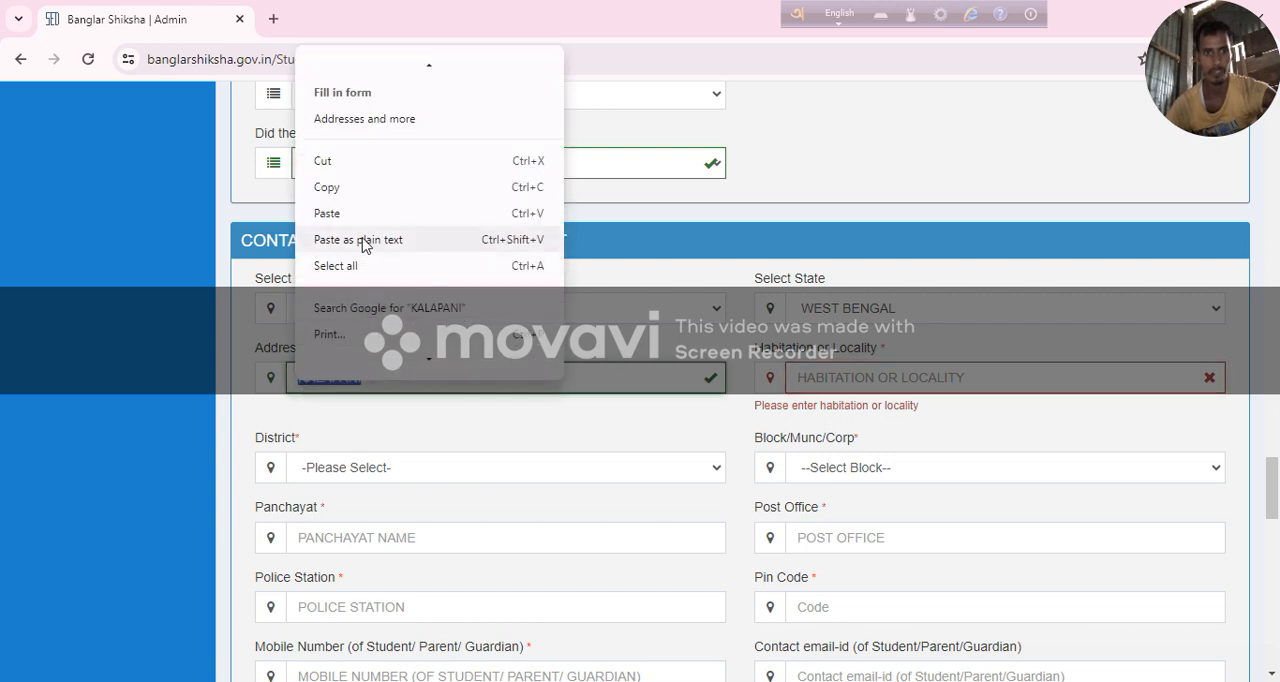
left_click(362, 190)
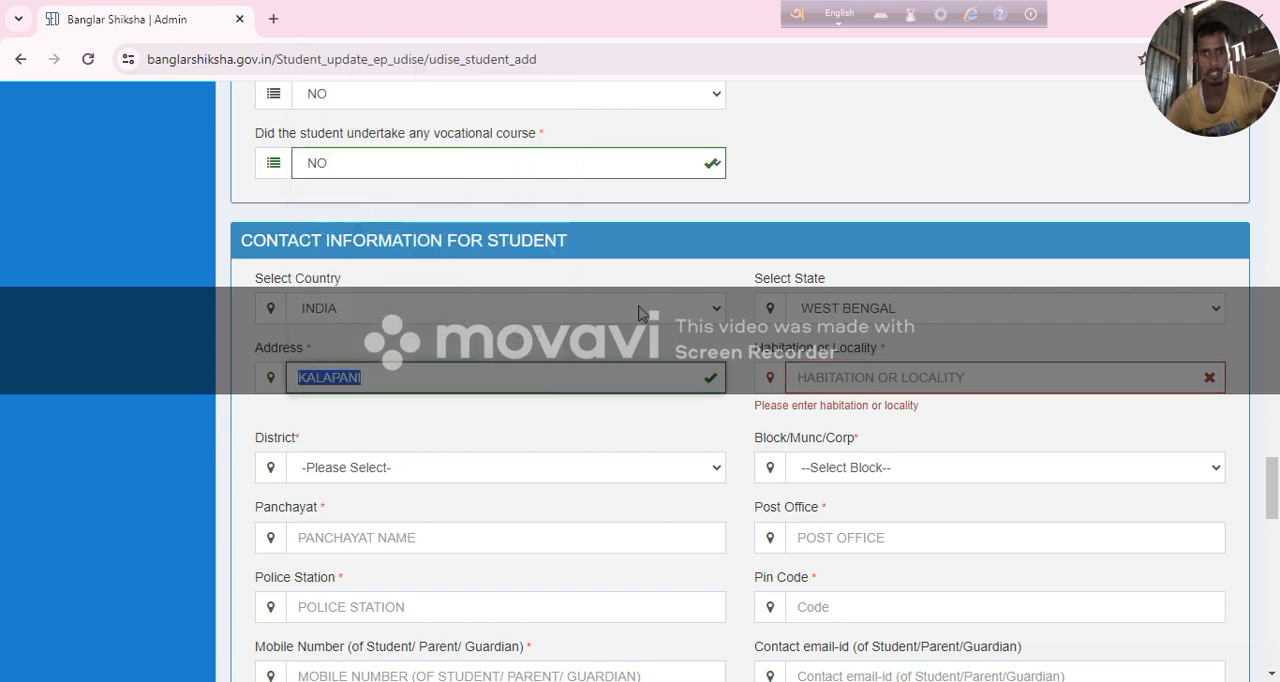
left_click(866, 377)
right_click(922, 377)
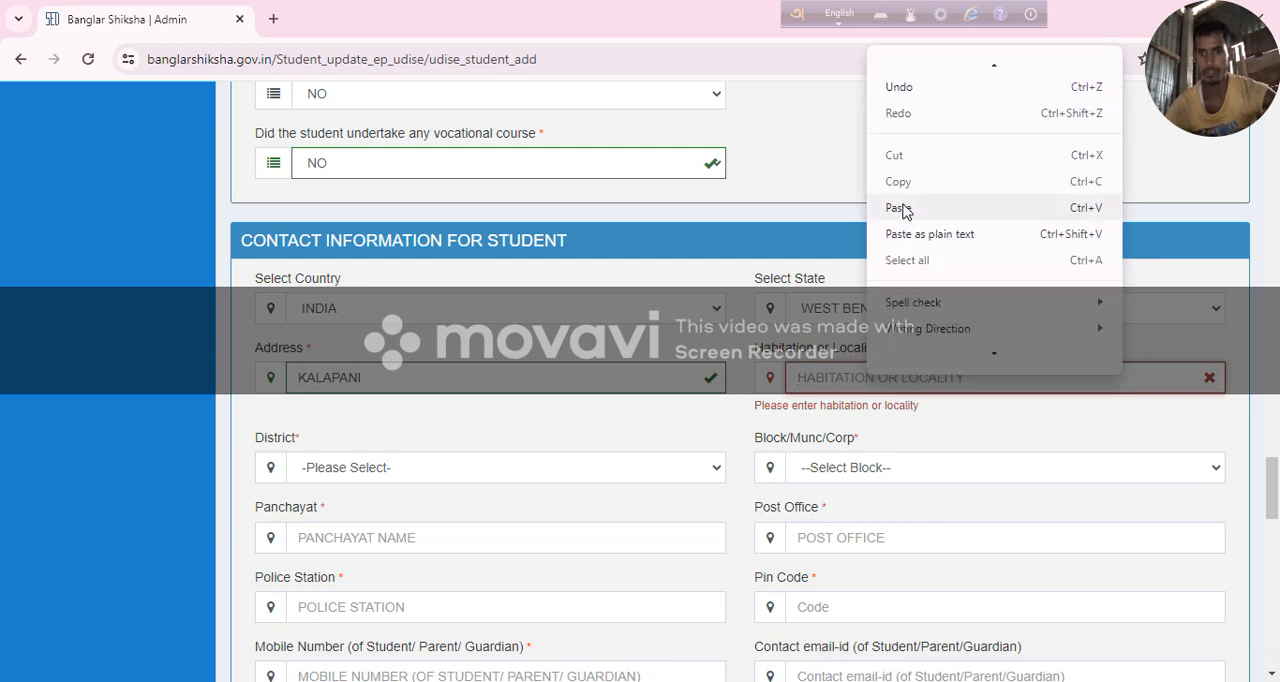
left_click(900, 210)
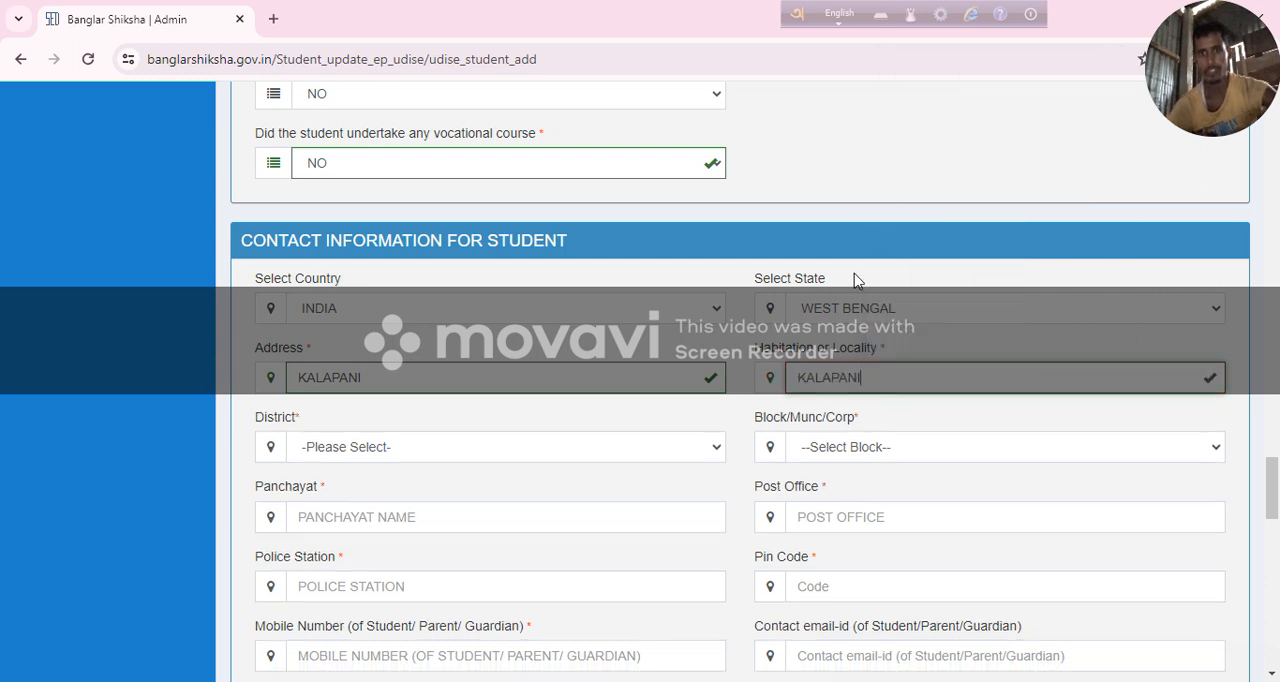
Select the student's home district and the matching block in the contact information.
left_click(380, 452)
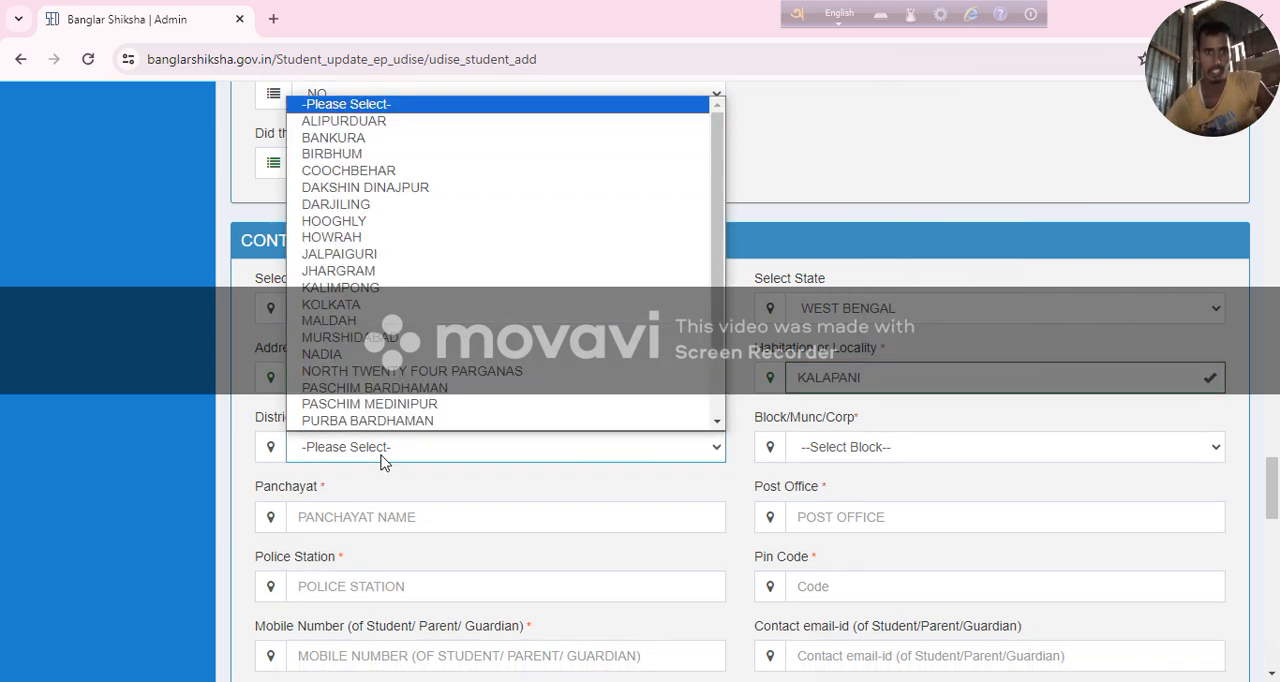
left_click(417, 170)
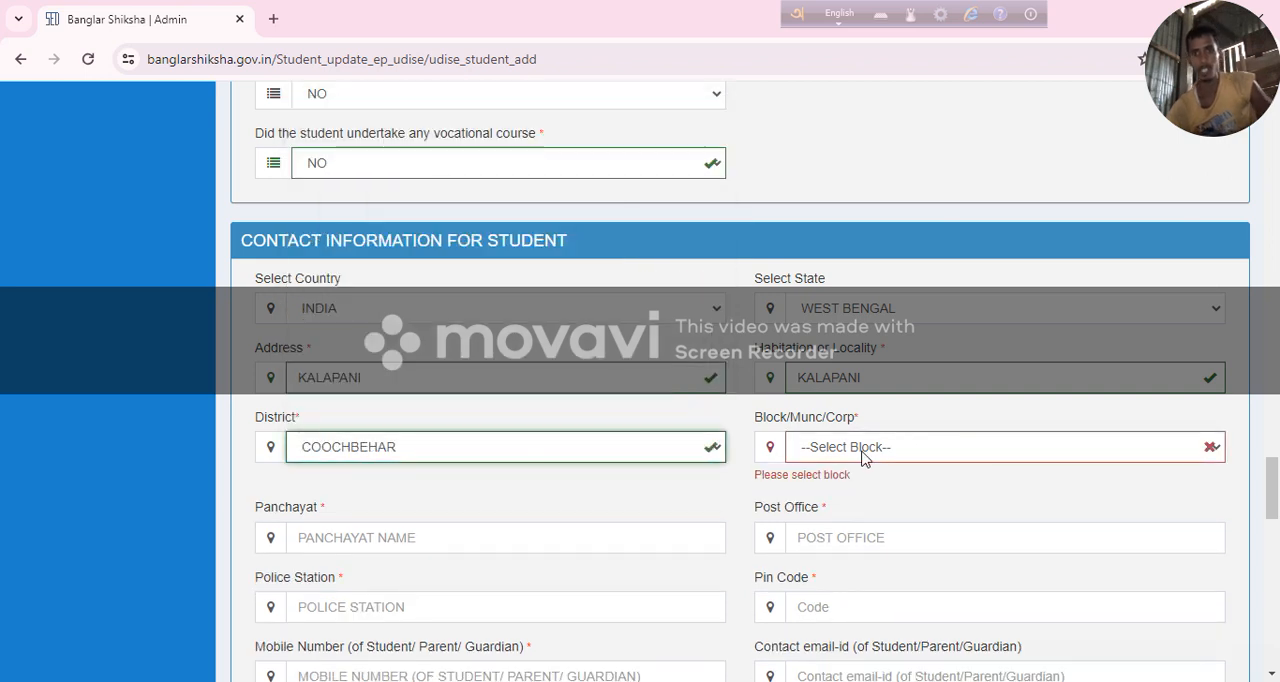
left_click(865, 450)
left_click(885, 155)
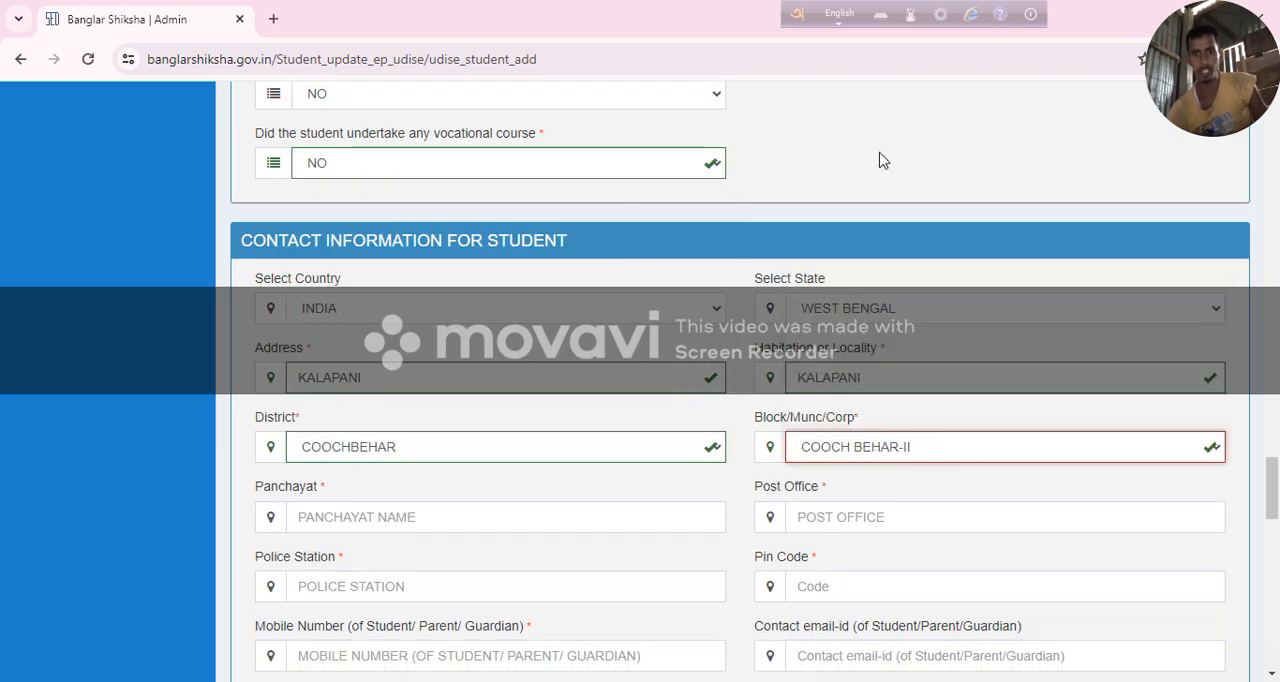
Enter the student's panchayat name and fill the Post Office field with the area's postal code.
left_click(388, 507)
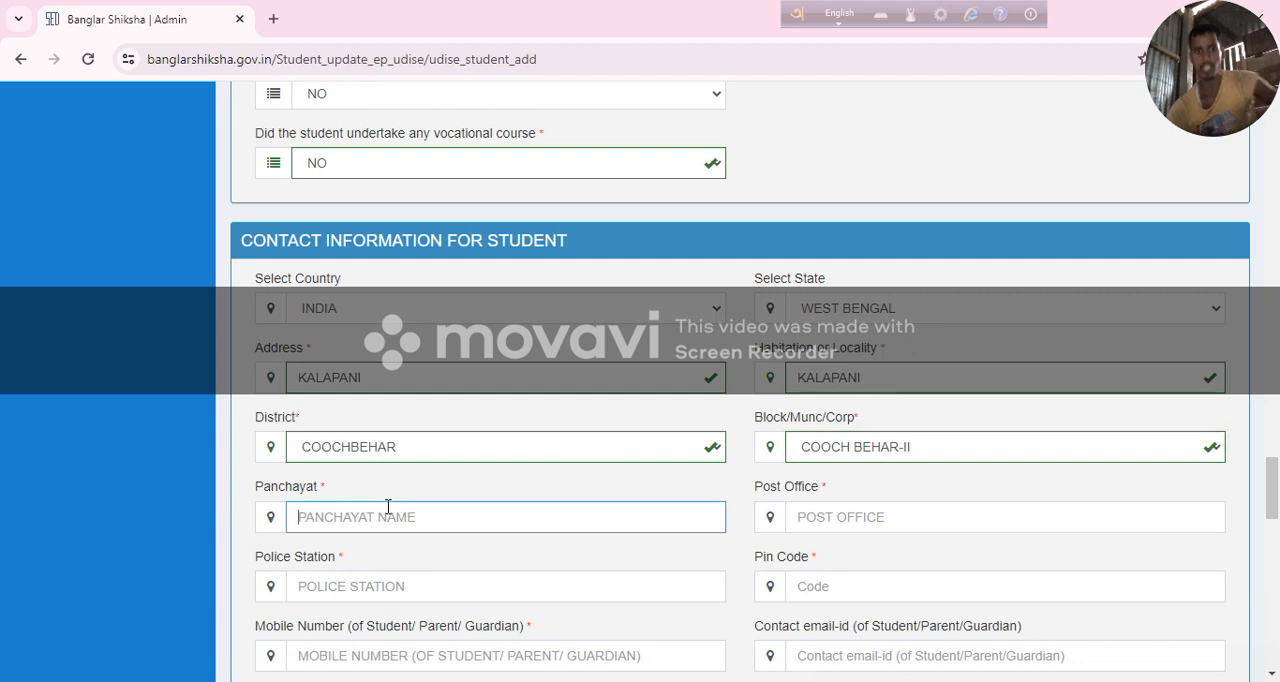
type("MODHUPUR")
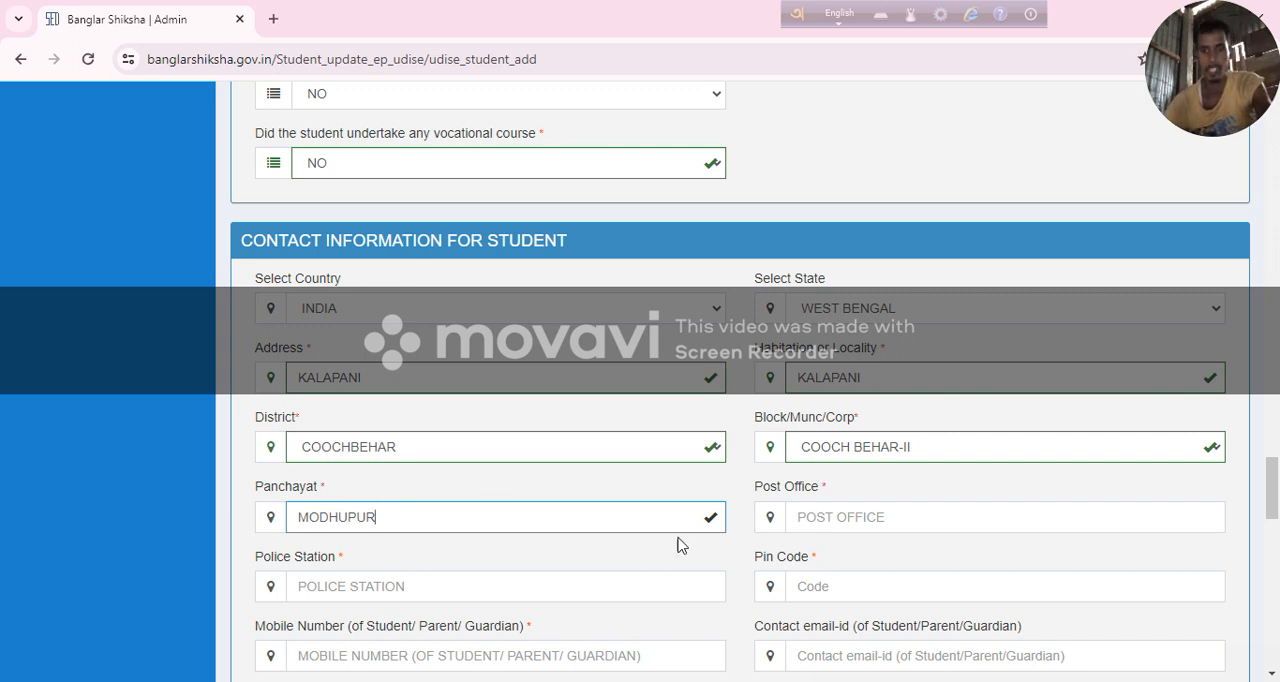
left_click(830, 514)
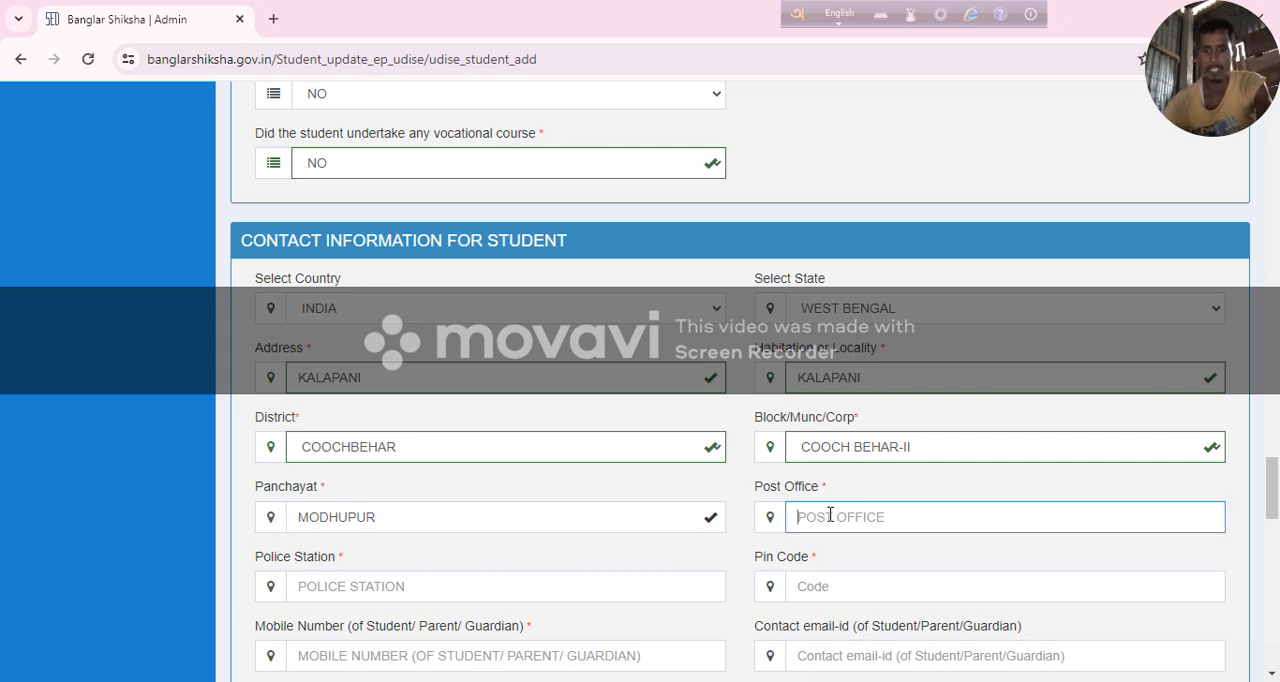
type("7")
type("3612")
scroll(825, 510, "down", 3)
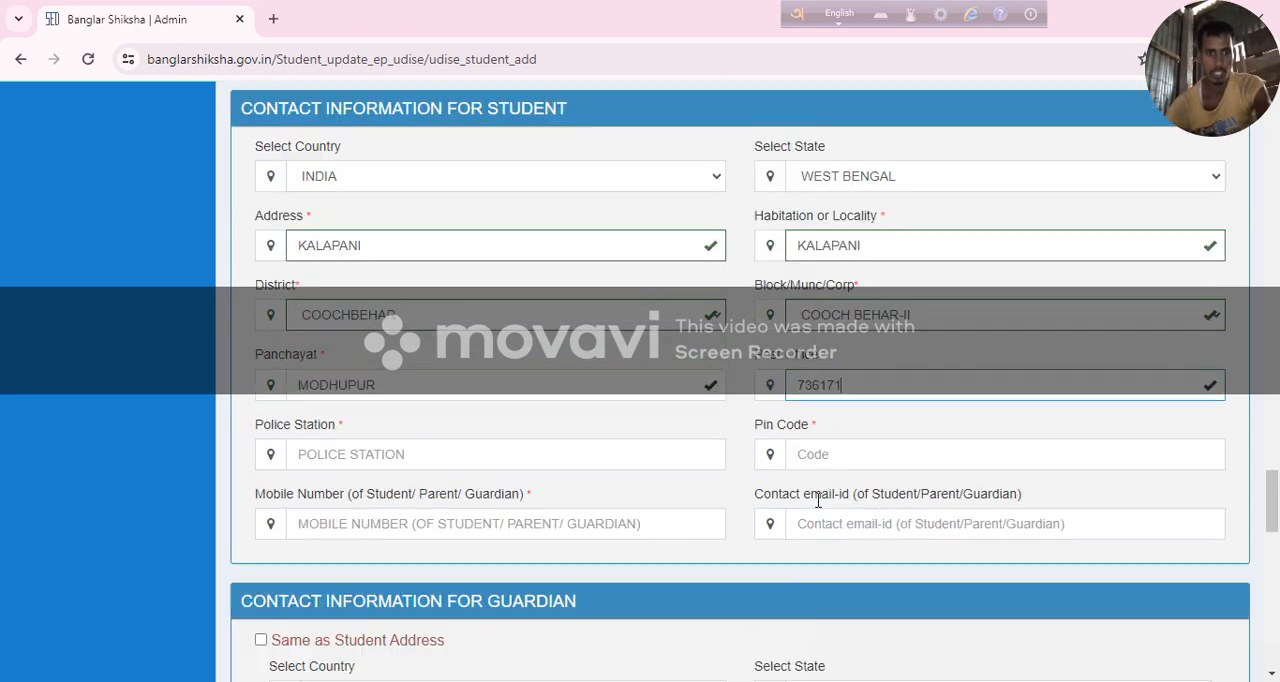
Enter the student's police station and replace the Post Office entry with the copied locality name in the student contact information.
left_click(352, 308)
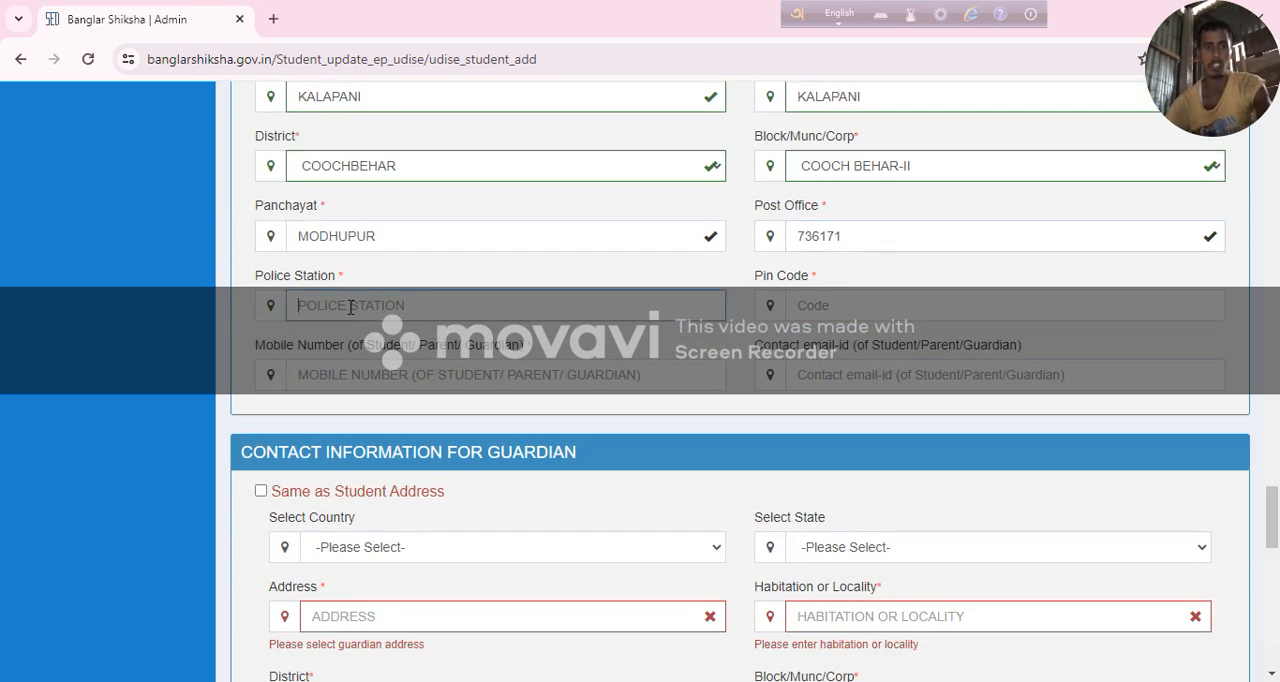
type("PUNDIBARI")
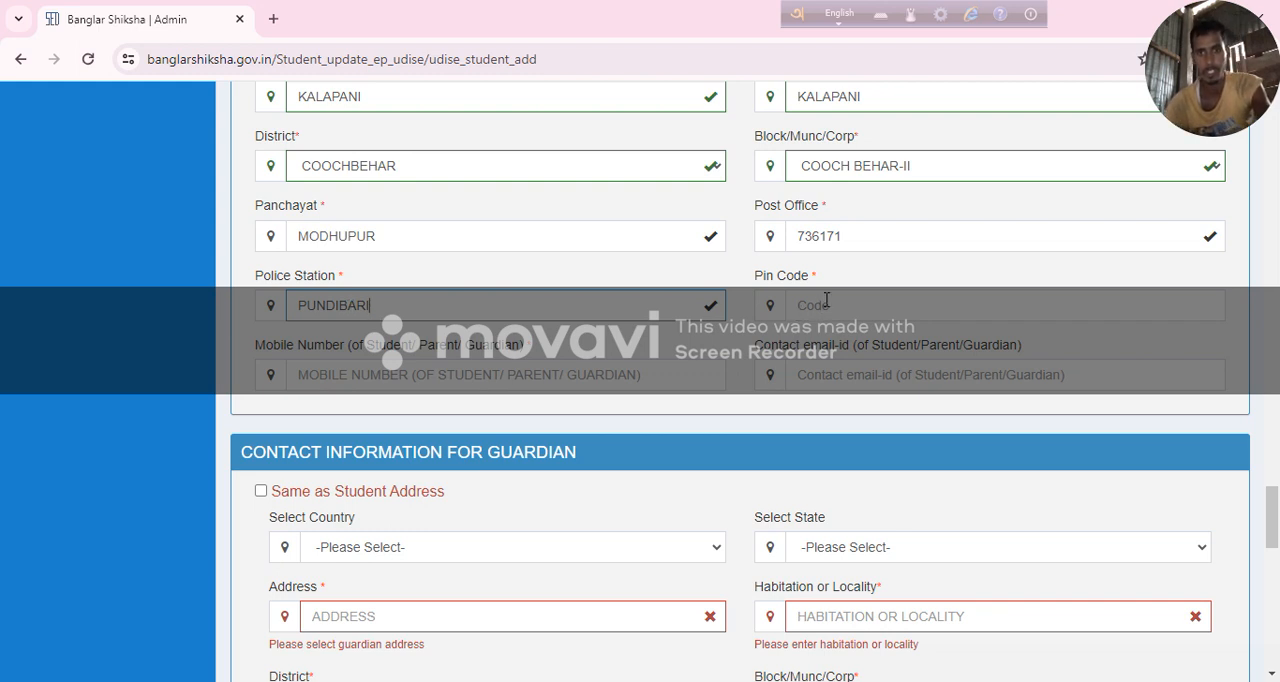
left_click(887, 229)
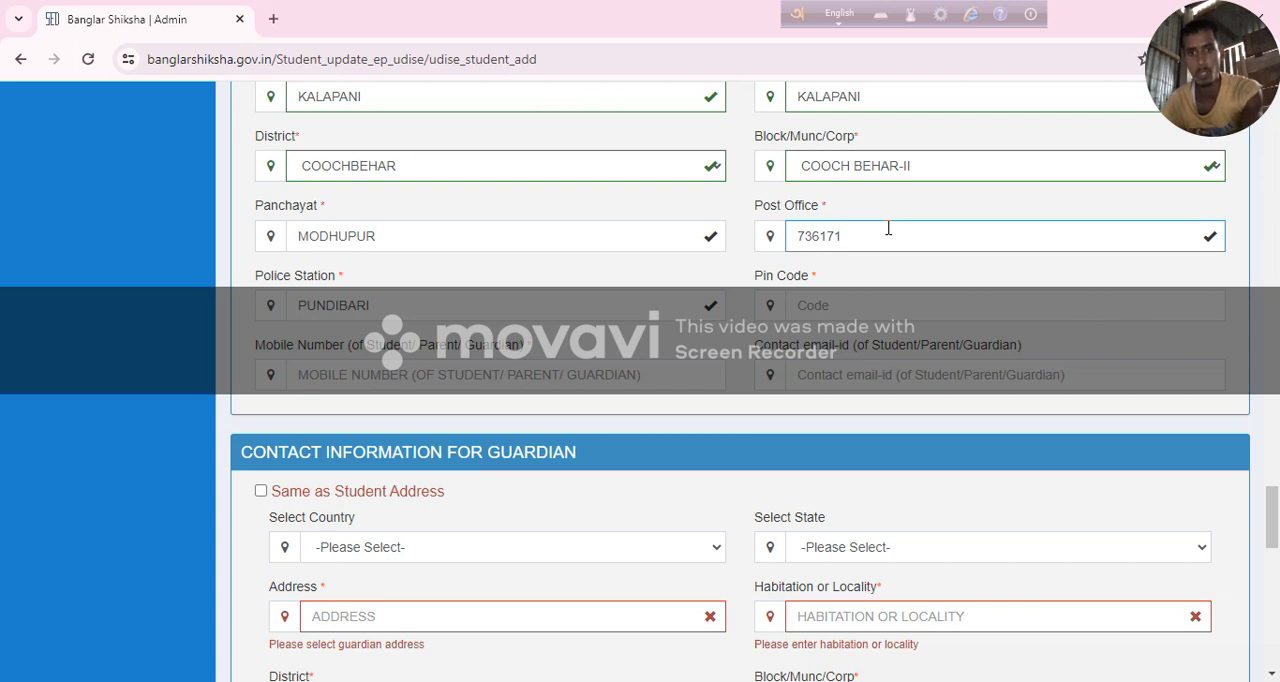
key("BackSpace")
key("BackSpace")
key("BackSpace")
key("BackSpace")
key("BackSpace")
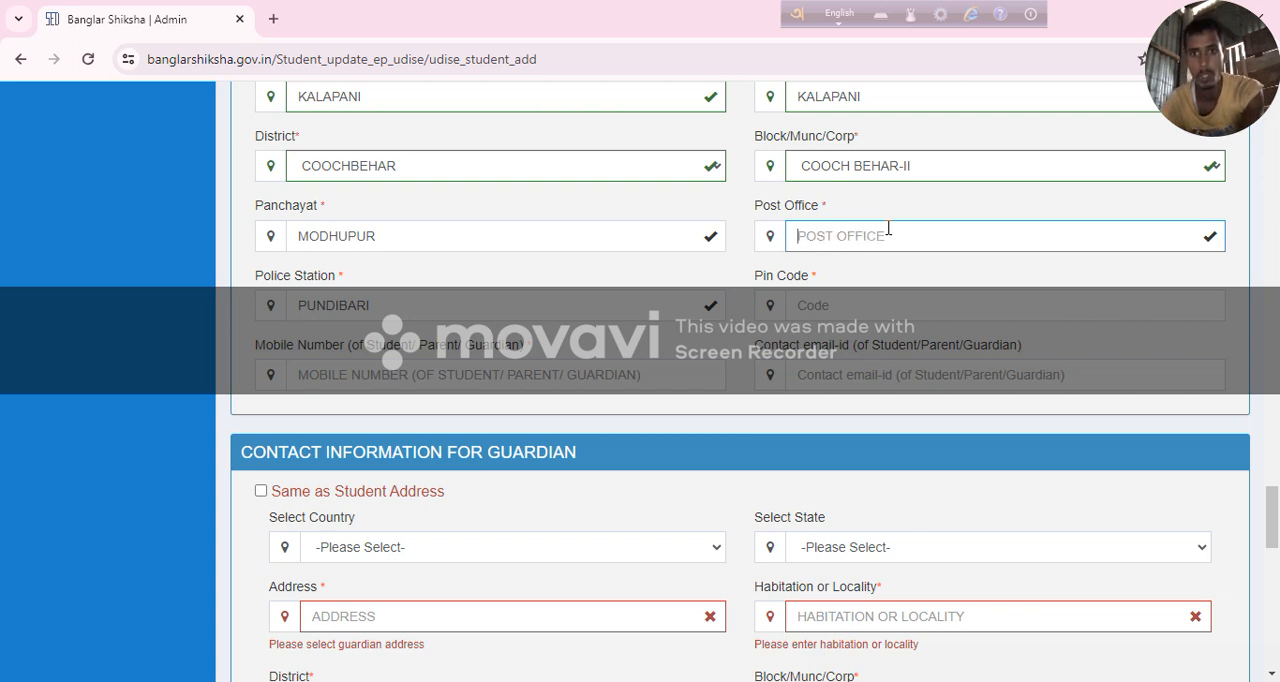
right_click(888, 229)
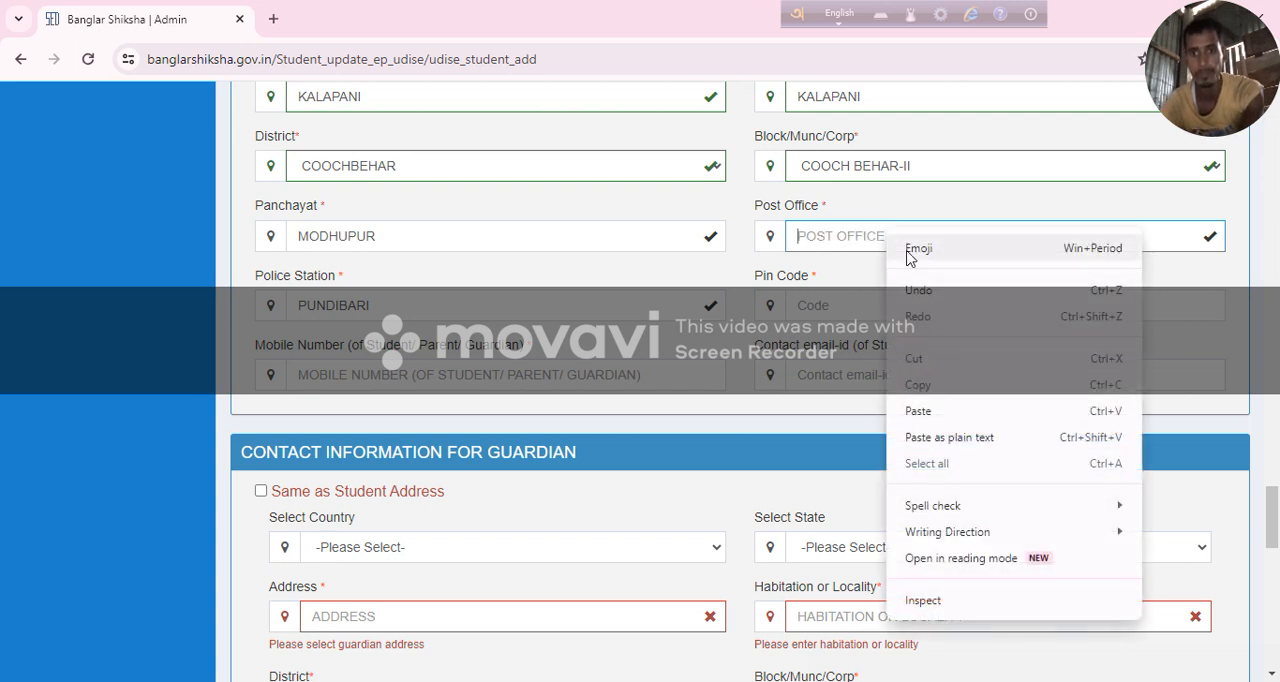
left_click(953, 411)
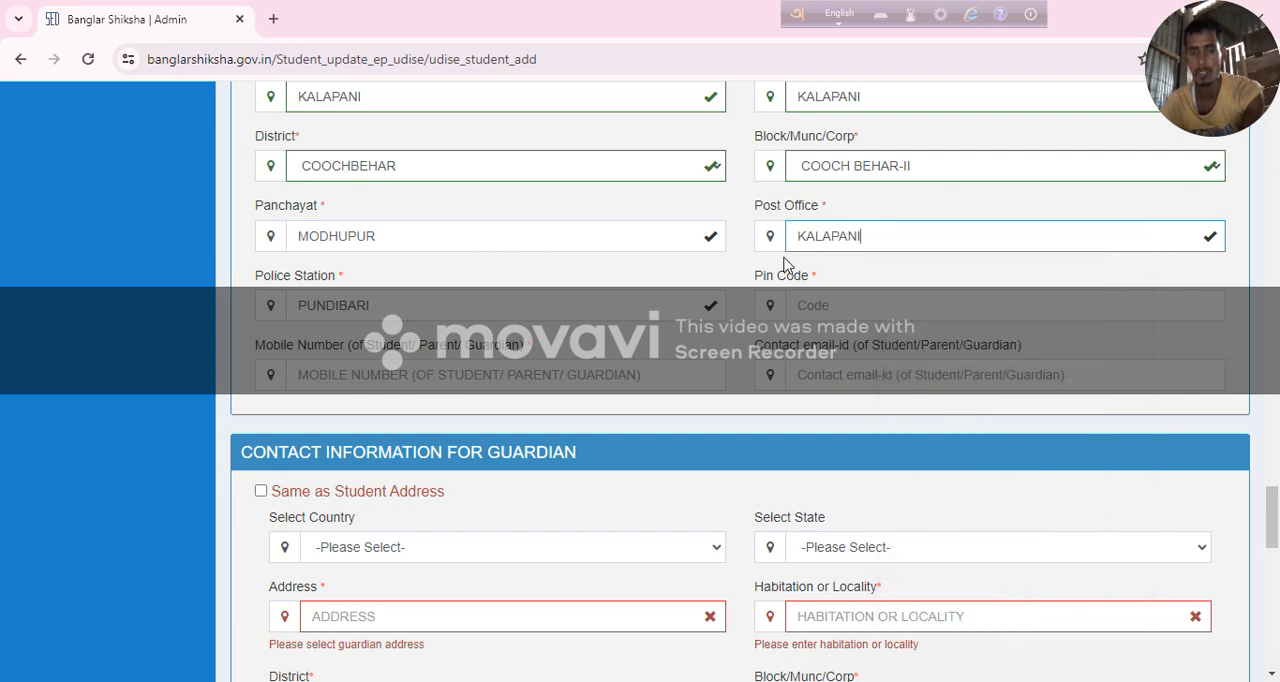
Enter the student's postal code in Pin Code and fill in the contact mobile number.
left_click(893, 302)
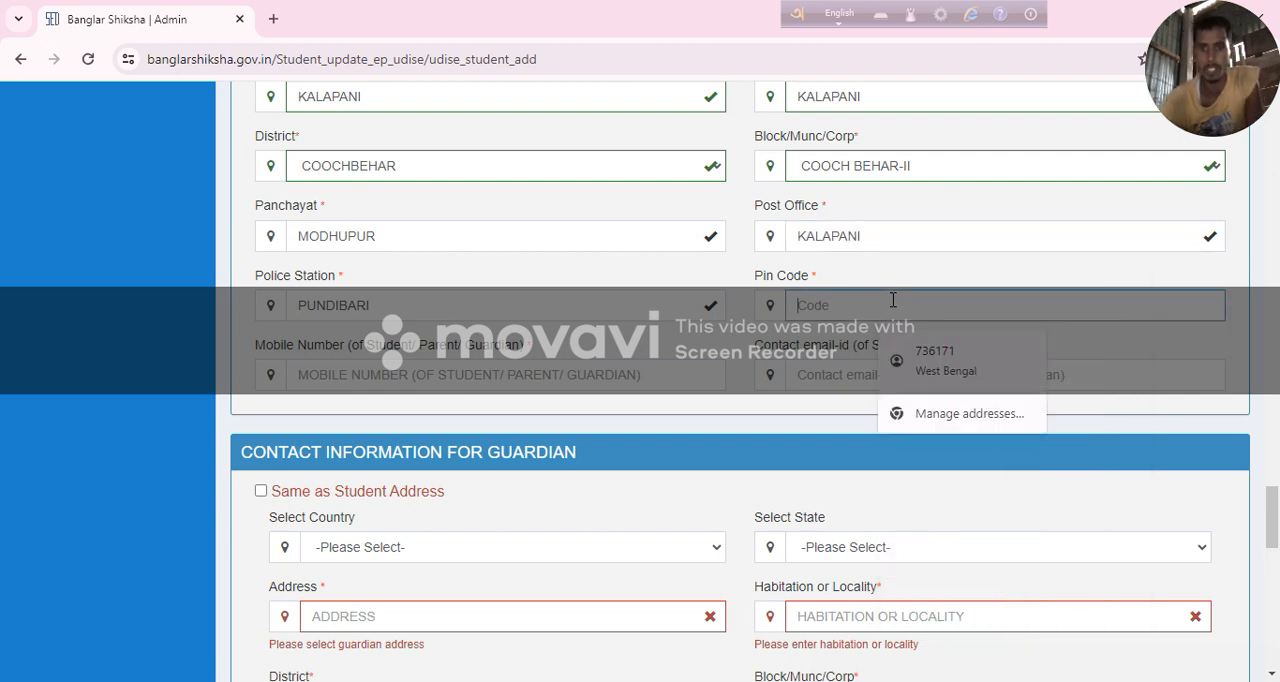
type("736")
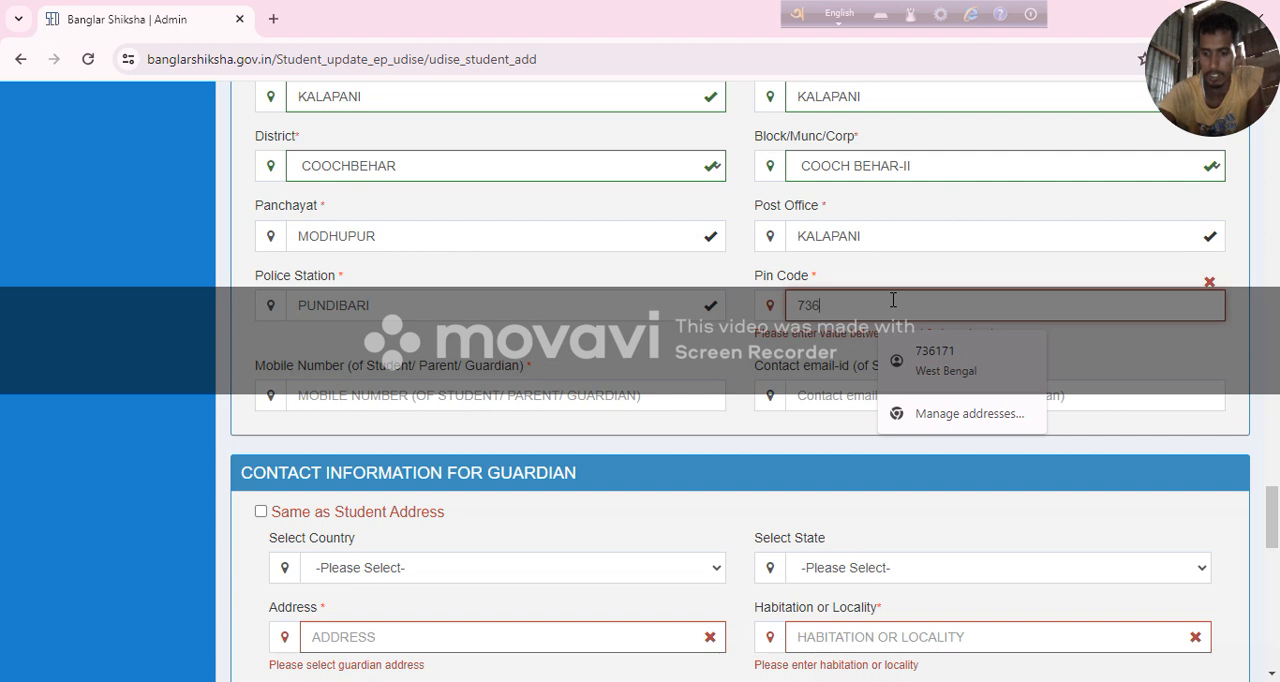
type("171")
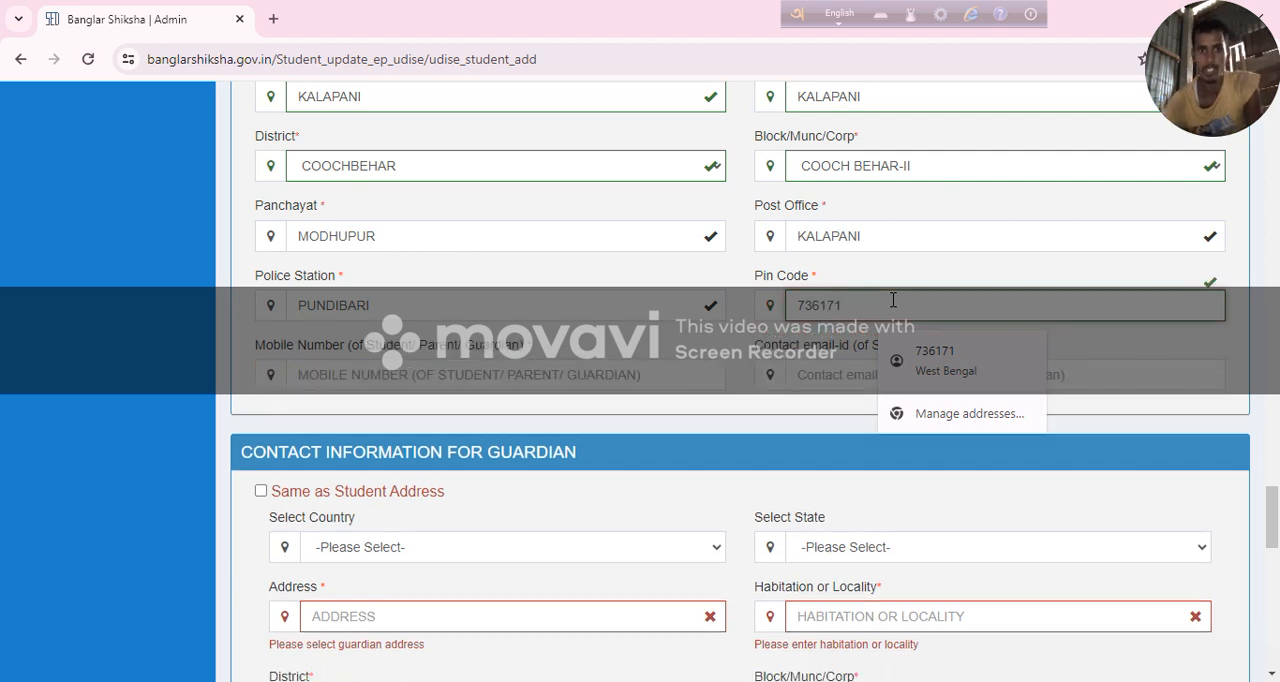
left_click(379, 376)
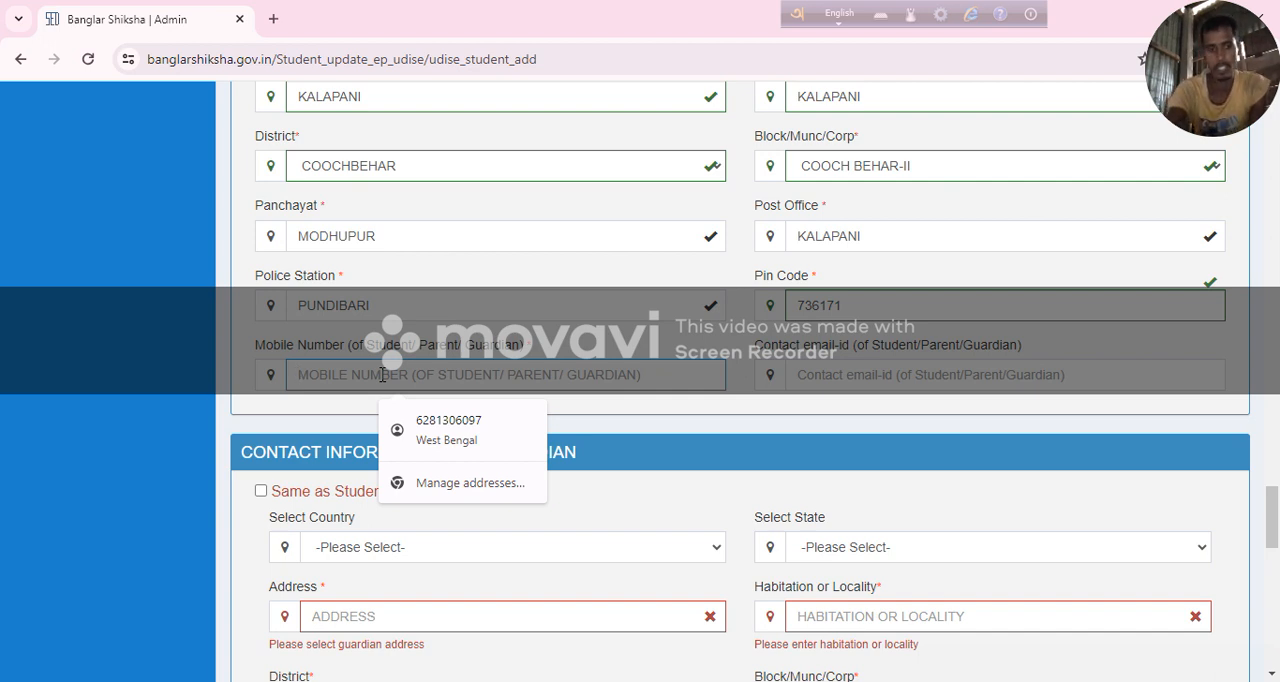
type("99")
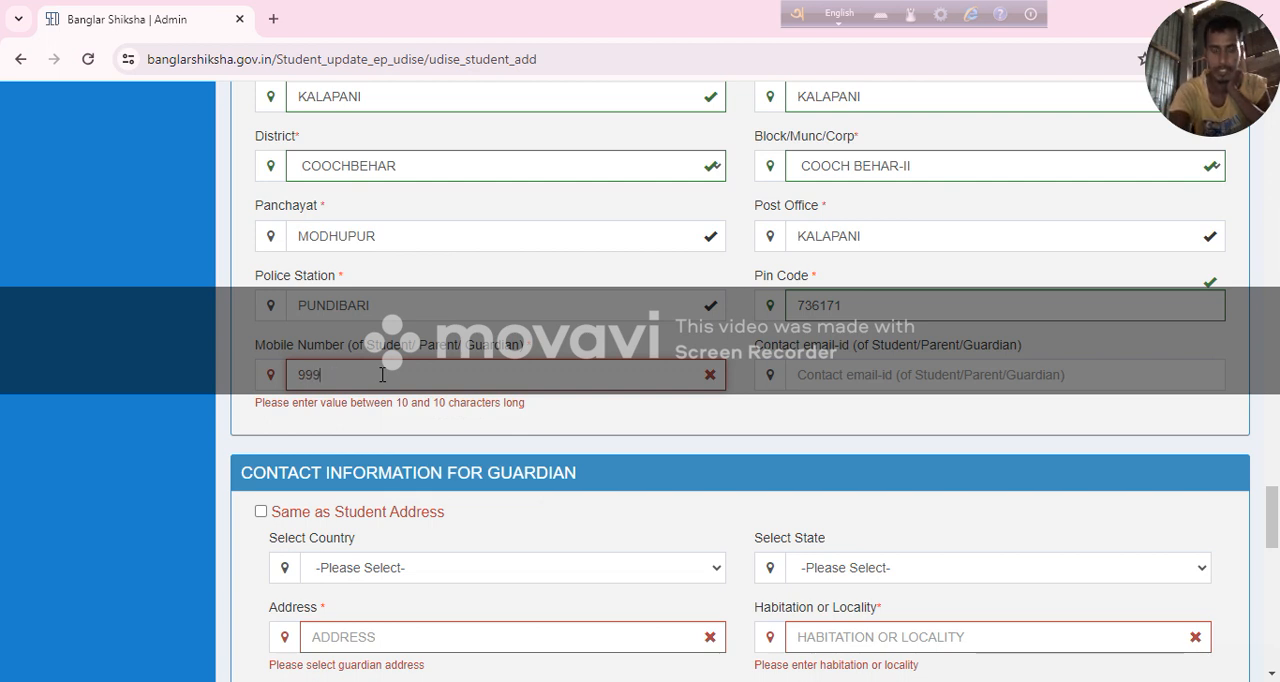
type("8989999999")
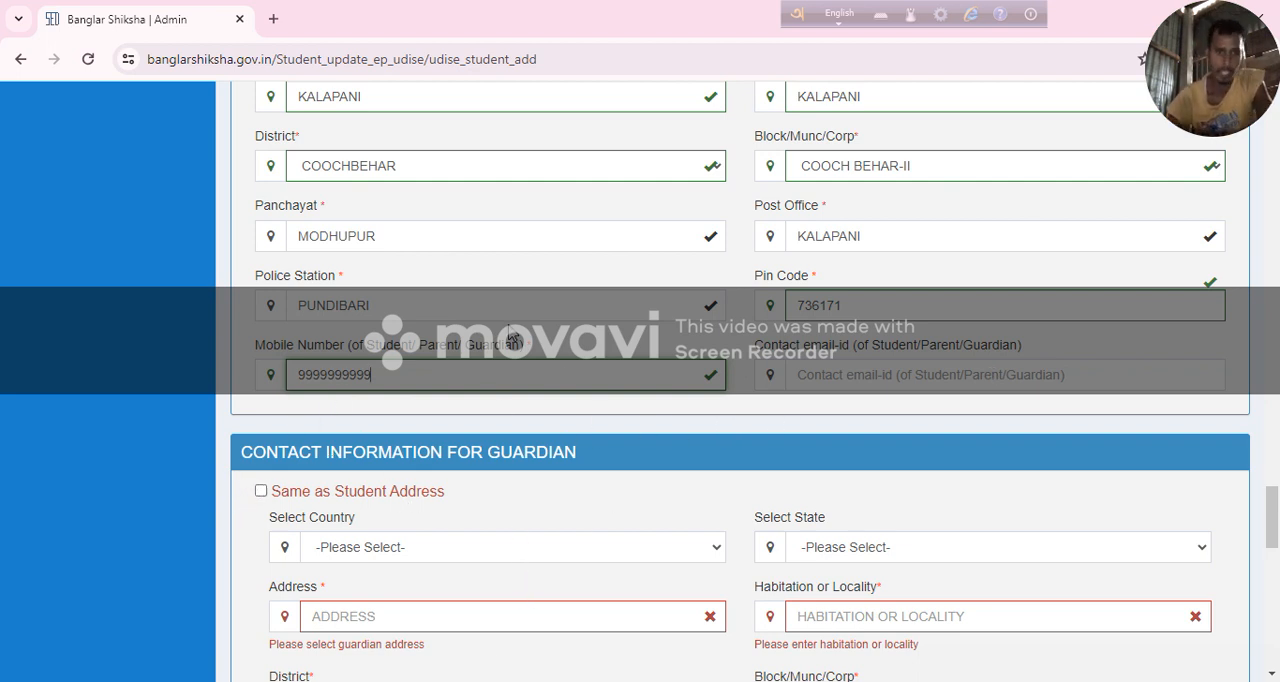
Fill the guardian's contact information with the same address as the student's.
scroll(510, 335, "down", 1)
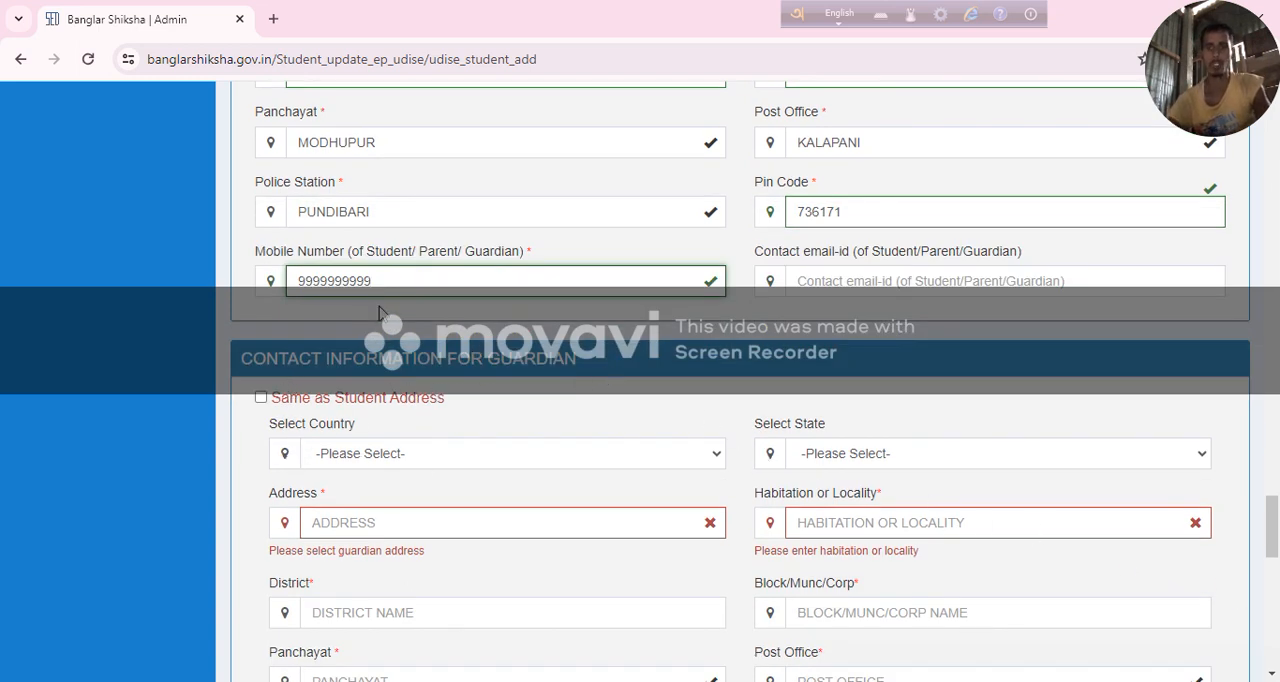
scroll(375, 320, "down", 1)
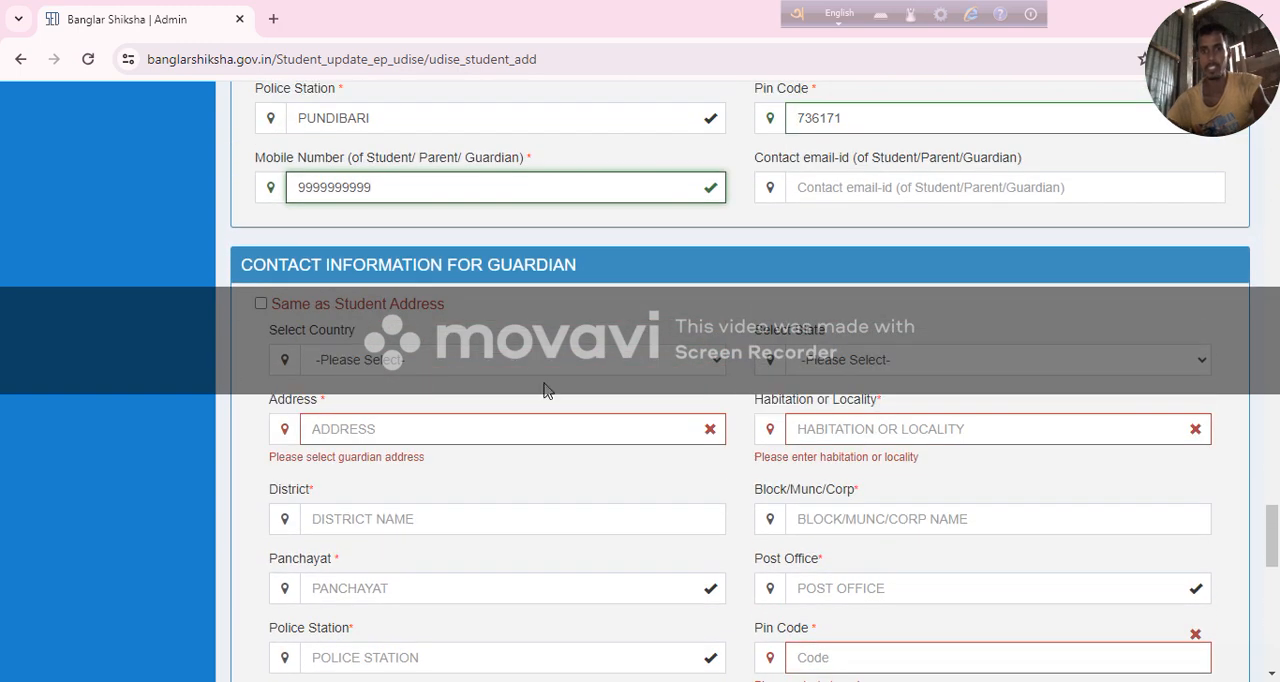
left_click(261, 305)
scroll(321, 297, "down", 1)
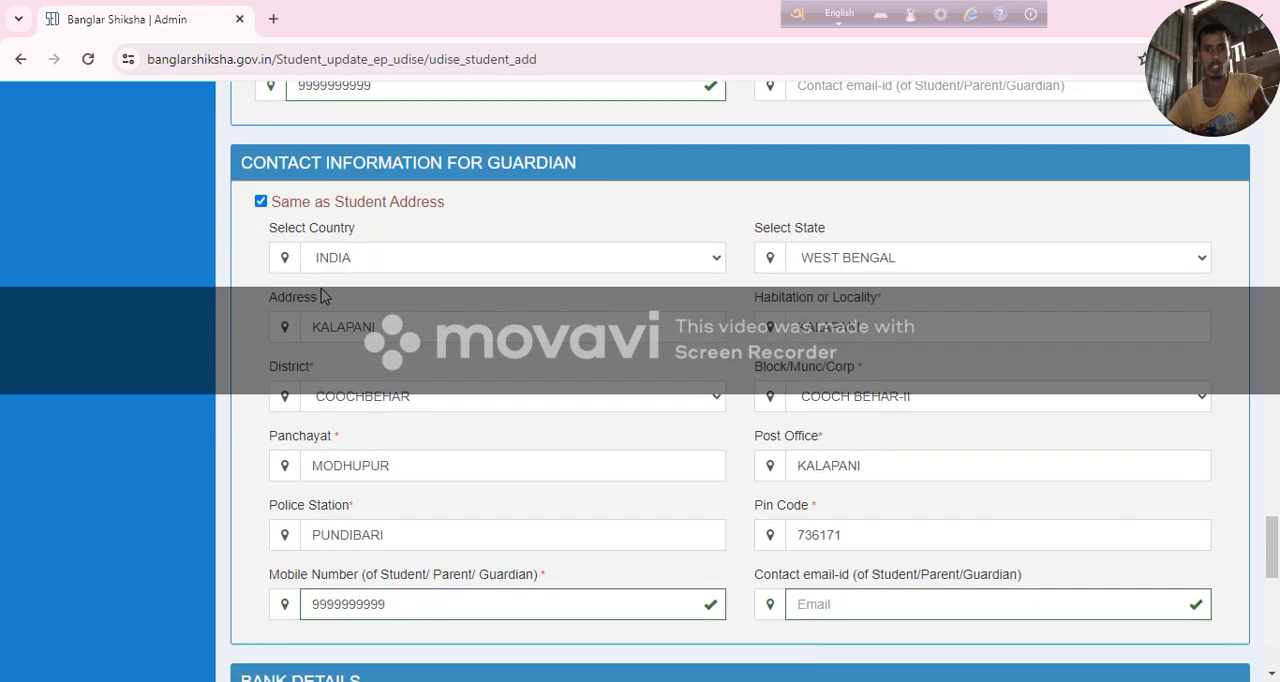
Look through the Bank Name and Branch Name choices in Bank Details and examine the student photo upload section.
scroll(321, 297, "down", 3)
scroll(374, 417, "down", 1)
left_click(375, 388)
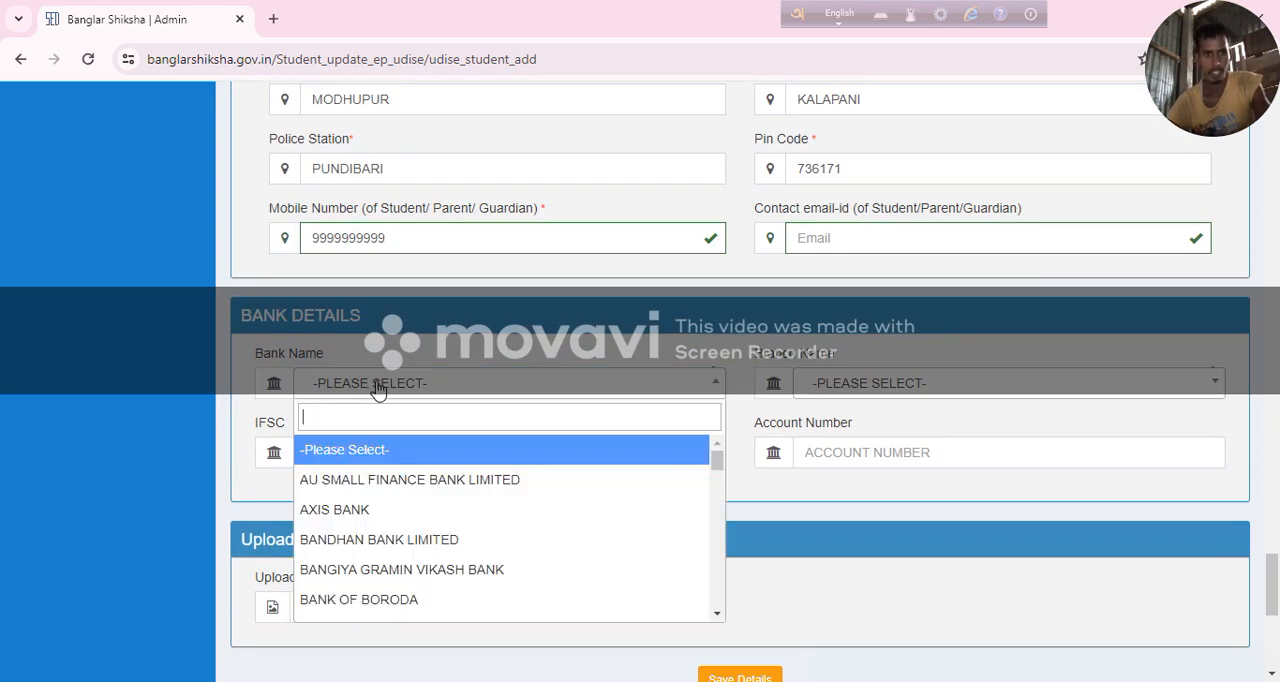
left_click(920, 392)
scroll(432, 455, "down", 2)
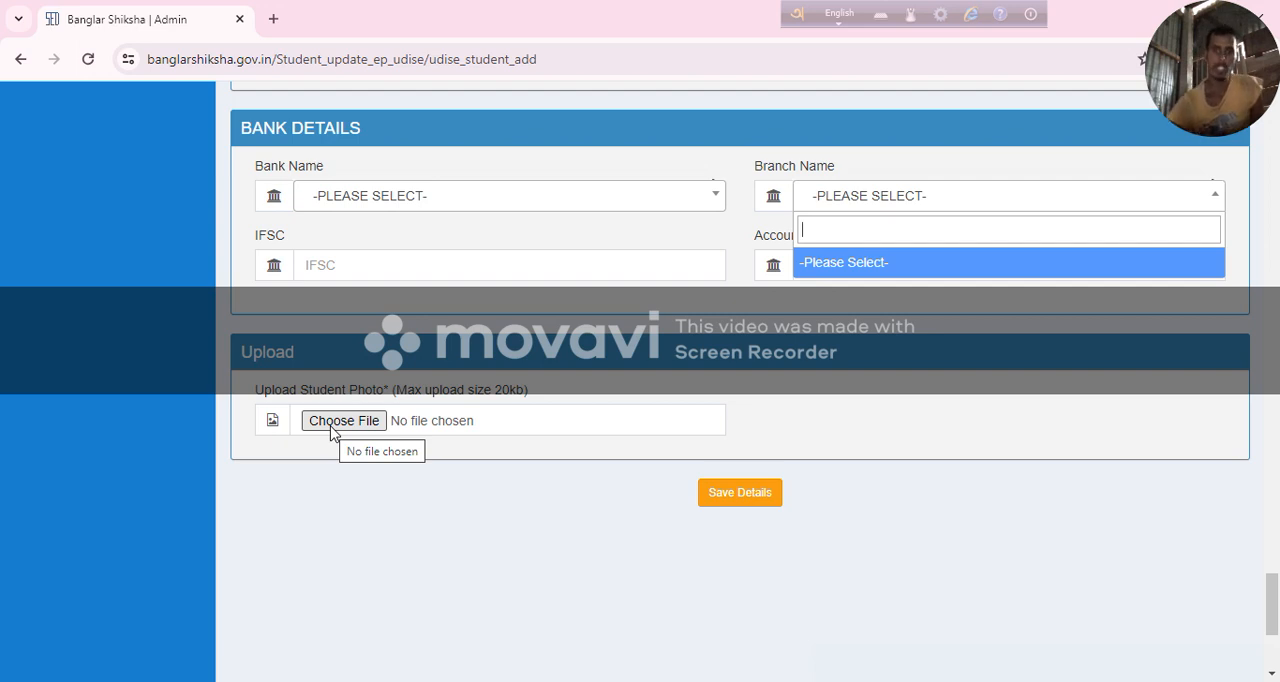
left_click(706, 505)
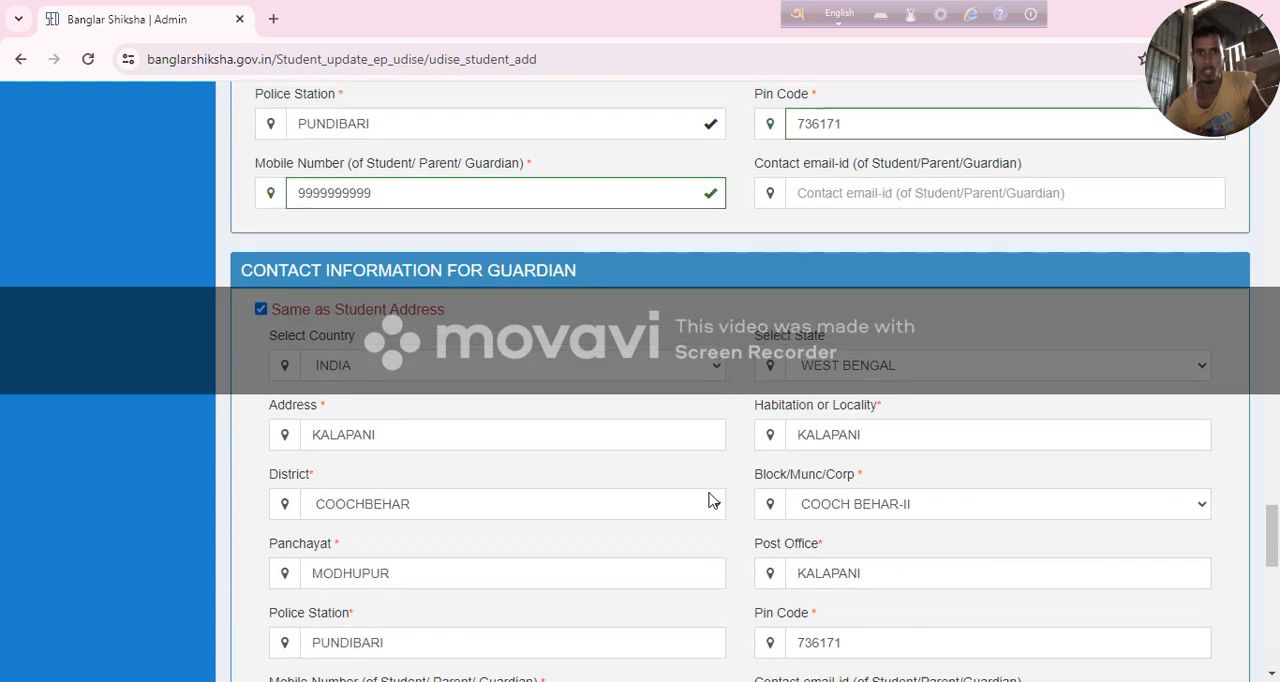
Review the form's facility, scholarship, vocational, contact, bank and photo upload sections.
scroll(709, 500, "up", 15)
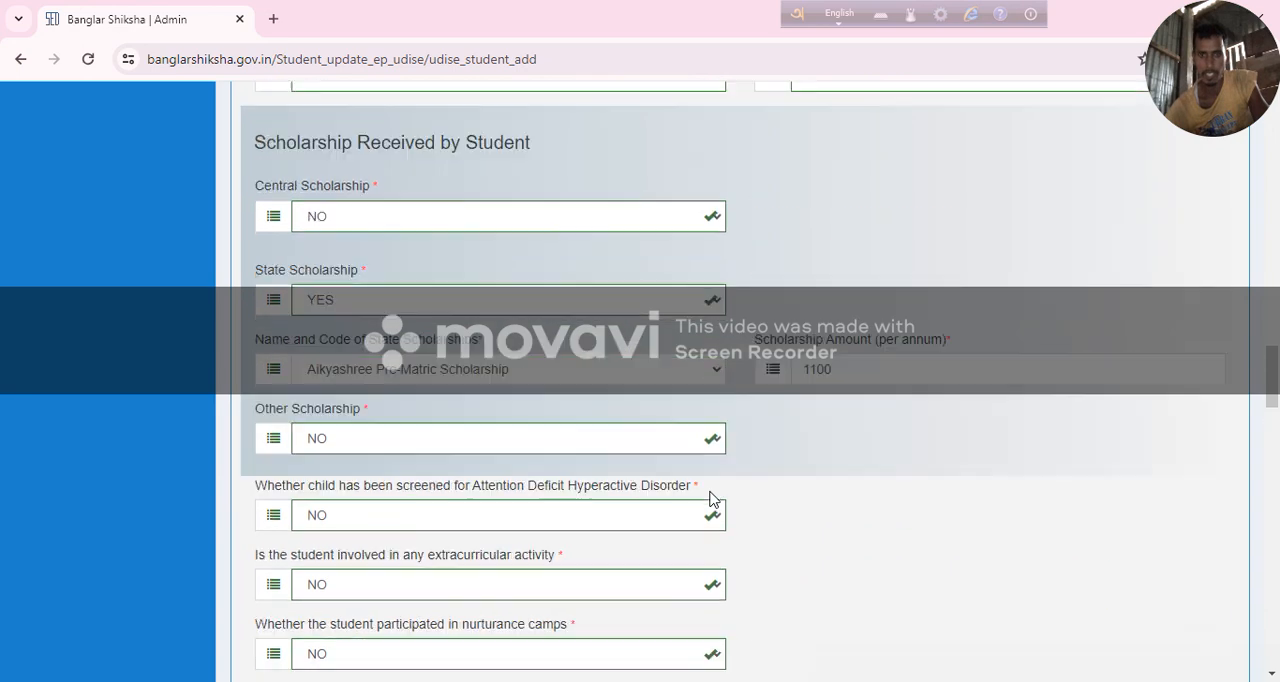
scroll(883, 506, "down", 2)
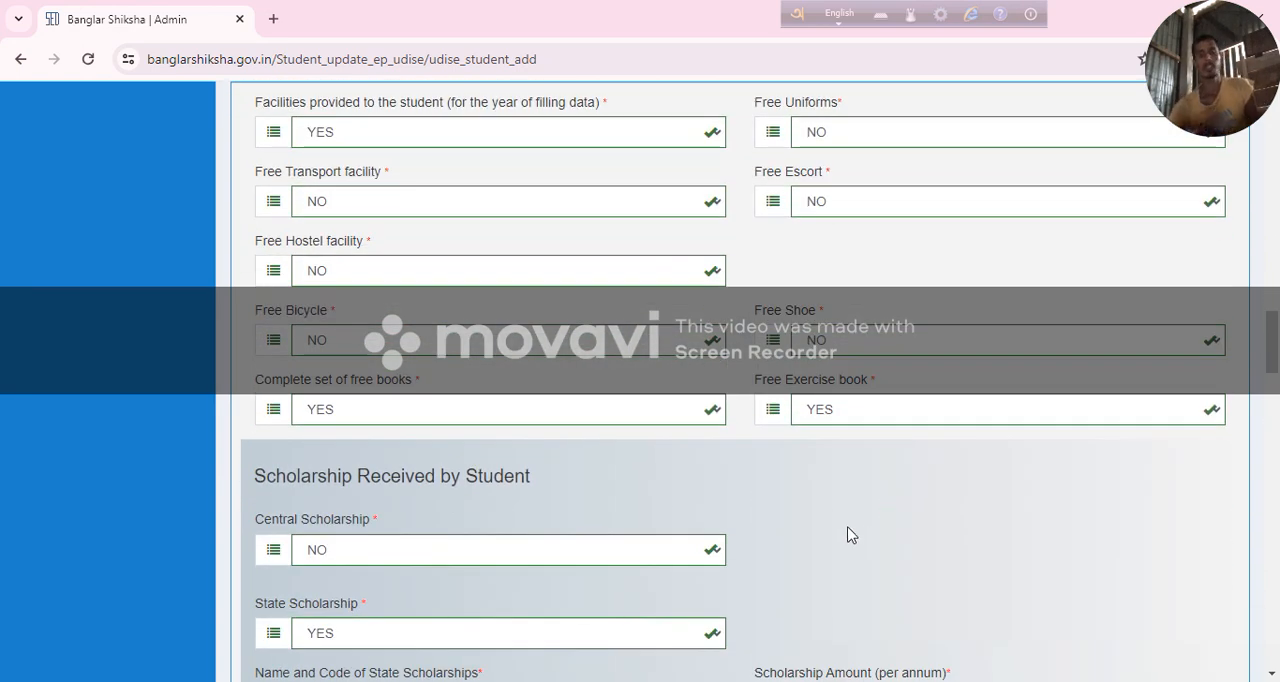
scroll(416, 247, "up", 2)
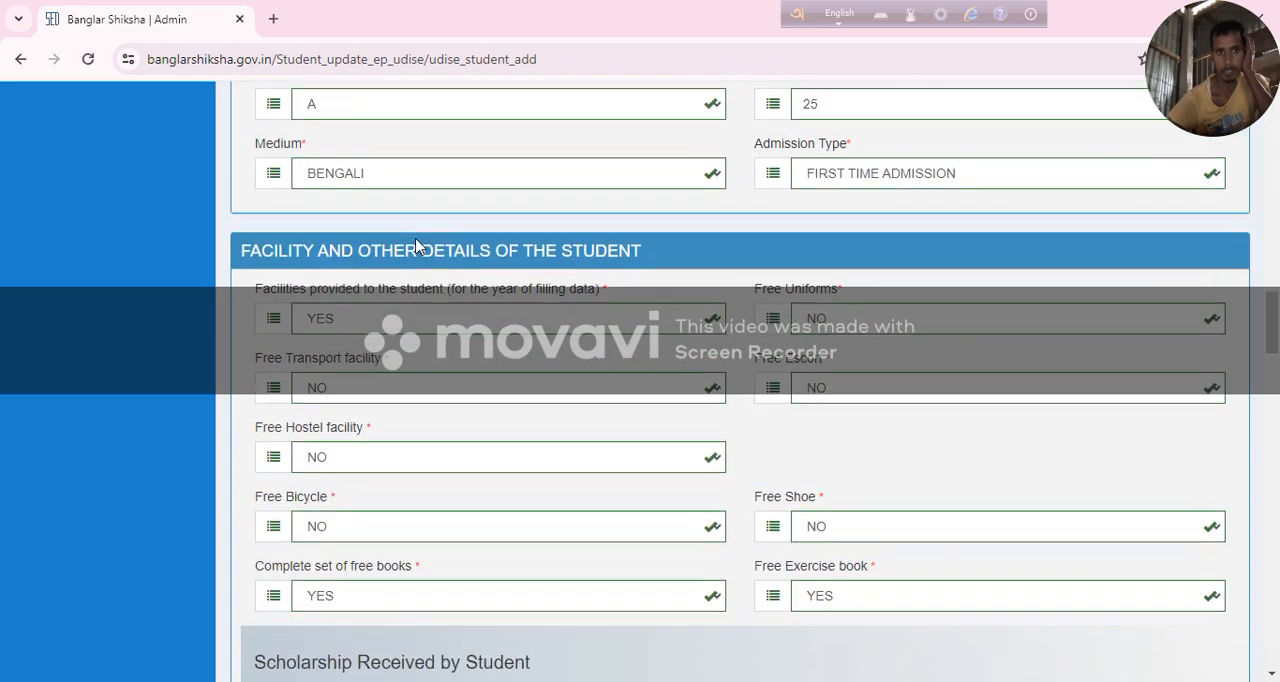
scroll(424, 255, "down", 10)
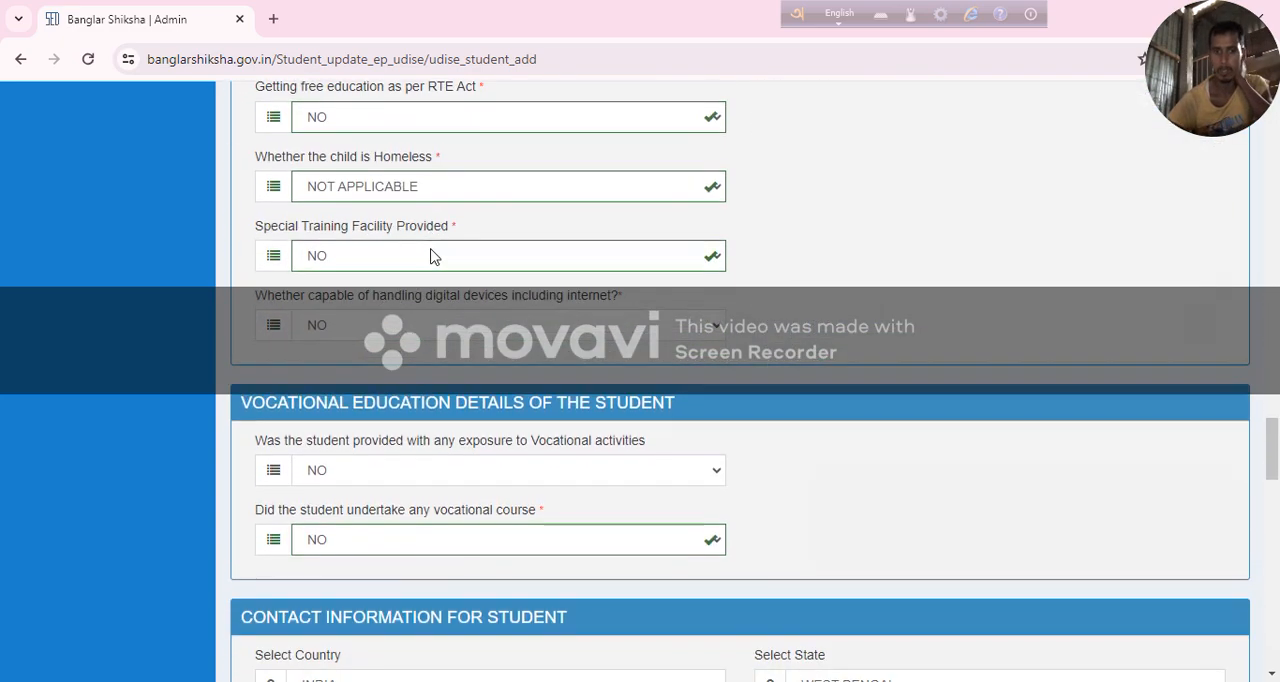
scroll(779, 475, "down", 10)
scroll(779, 475, "down", 4)
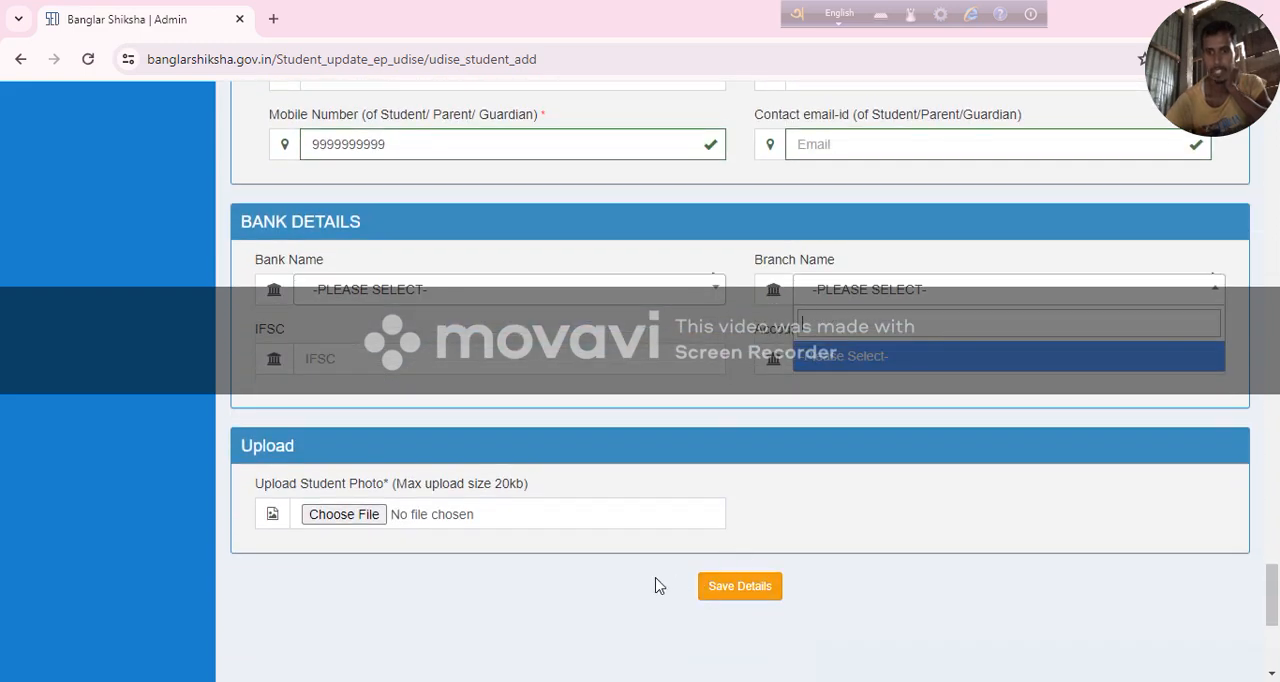
scroll(749, 448, "up", 8)
scroll(751, 448, "up", 12)
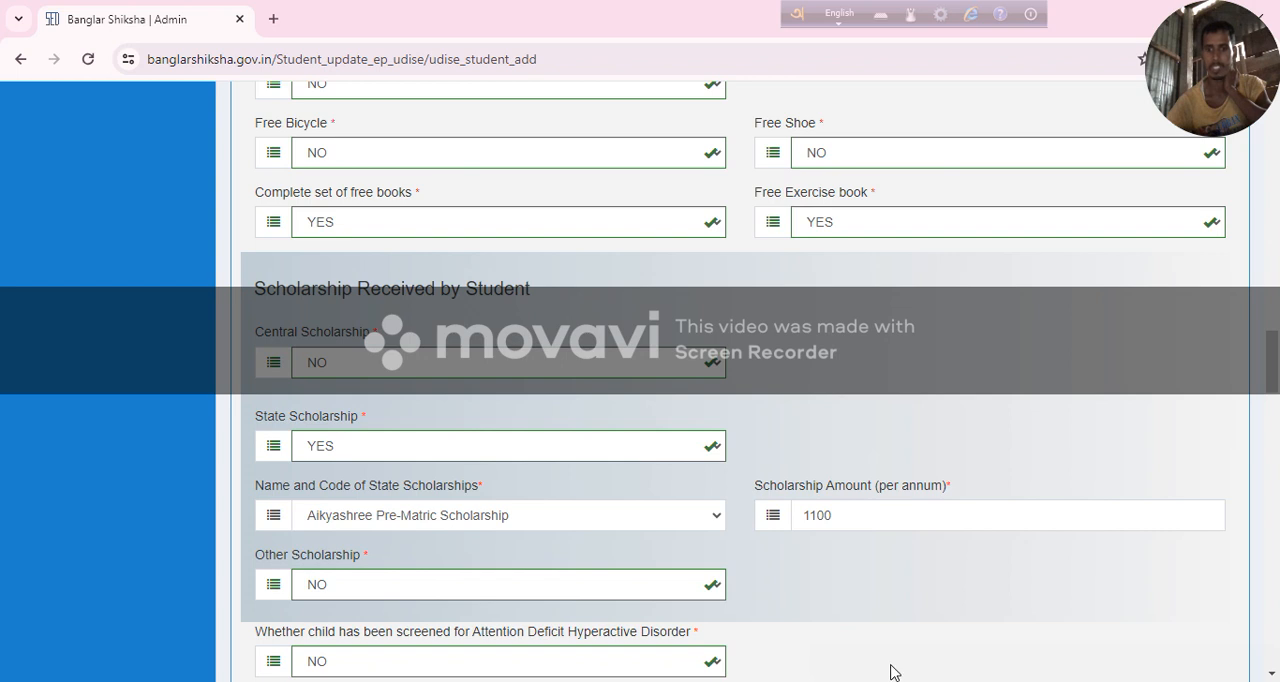